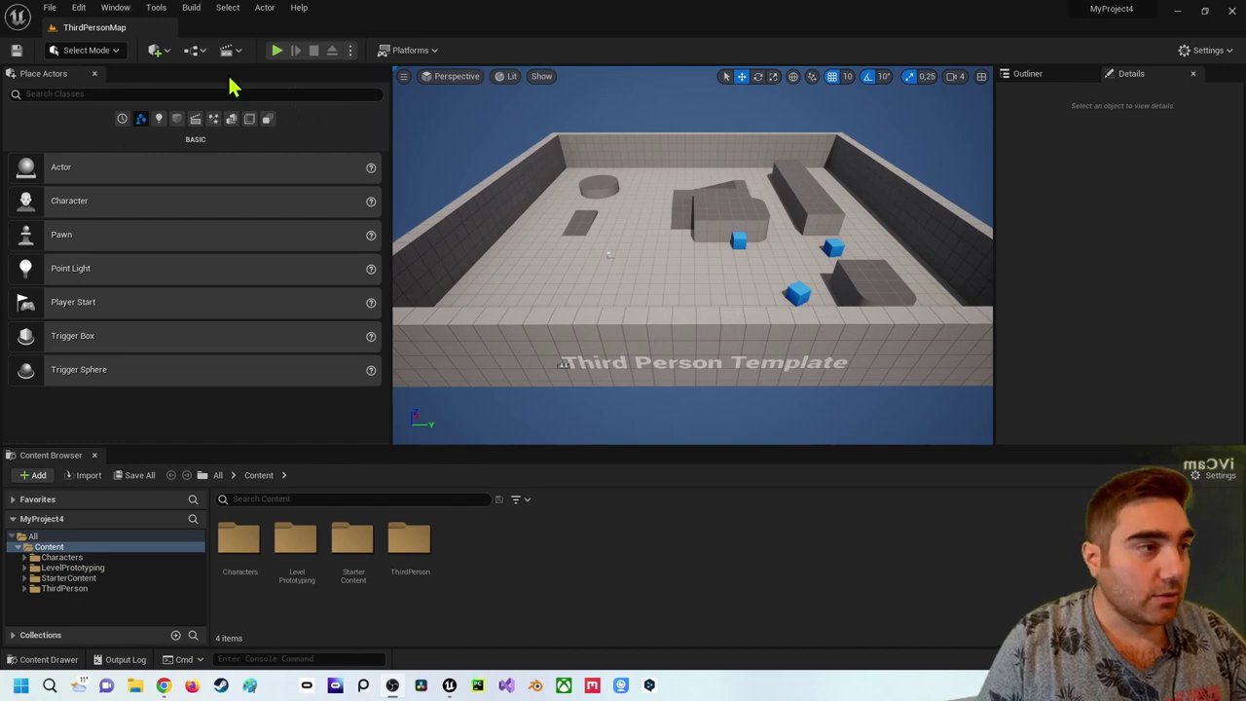
- Open the Blueprints toolbar dropdown to reveal Open Level Blueprint
click(195, 49)
mouse_move(258, 115)
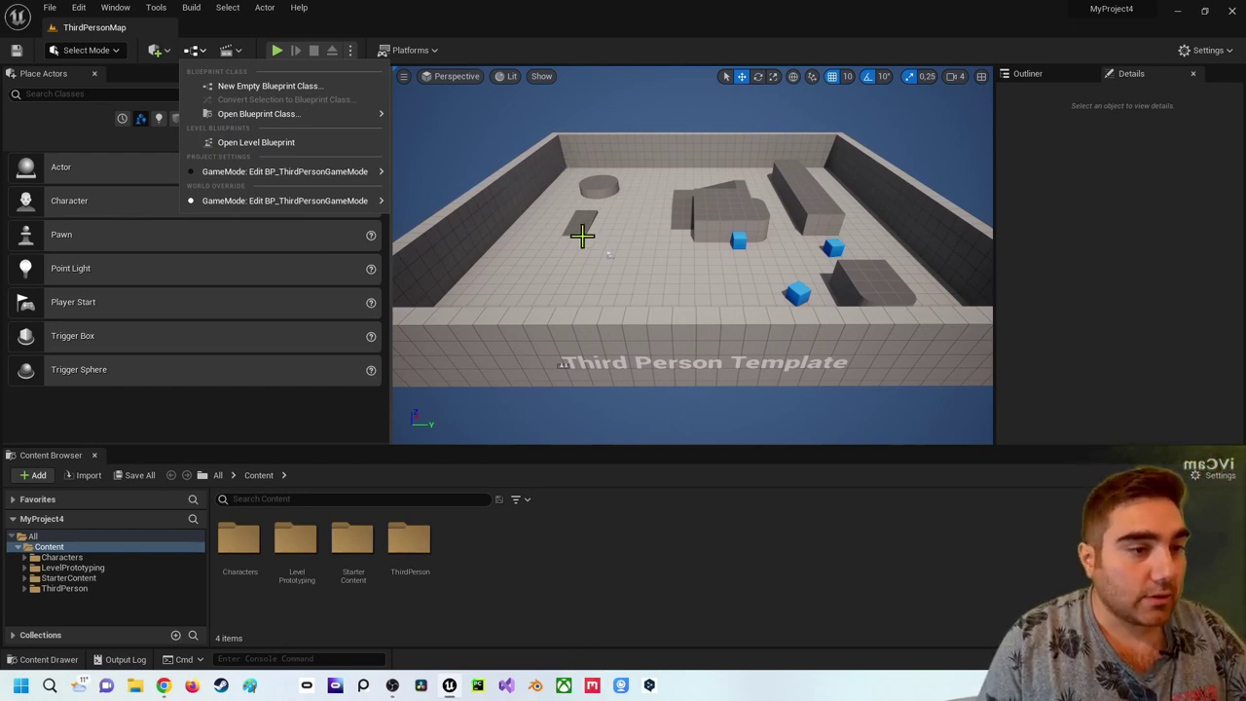
- Open the Level Blueprint and add a custom event node named Zaehlen
click(248, 145)
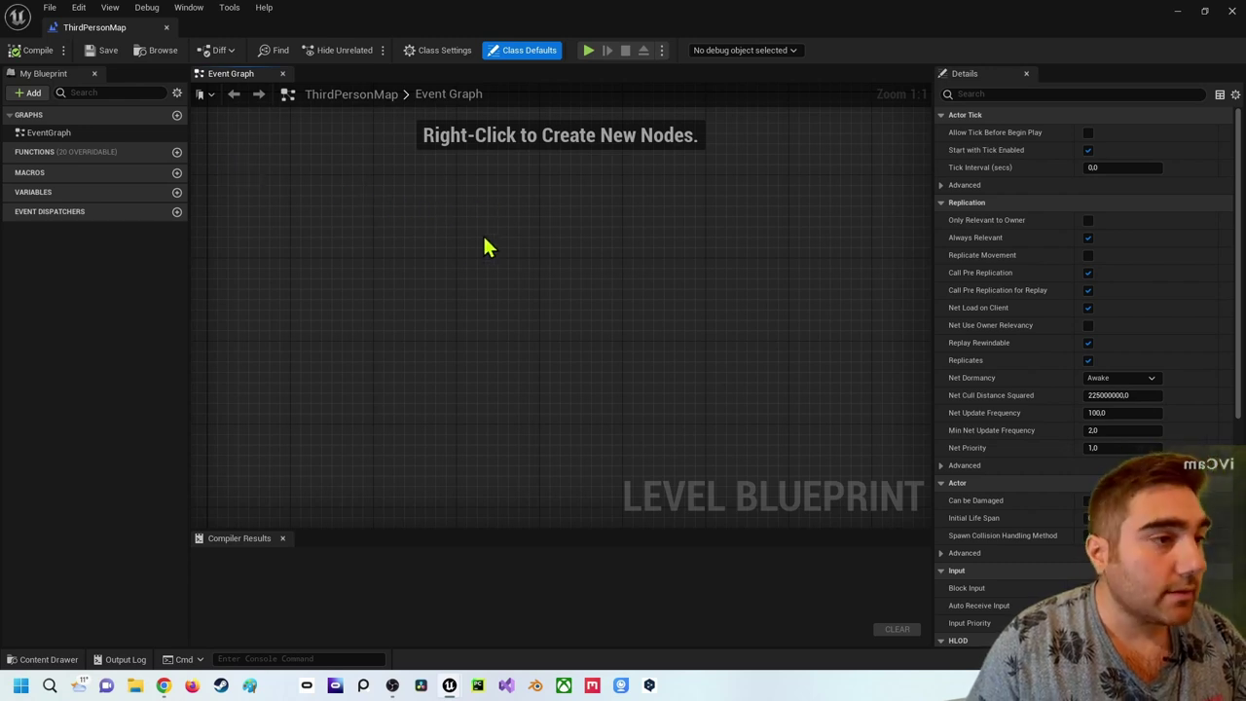
right_click(420, 262)
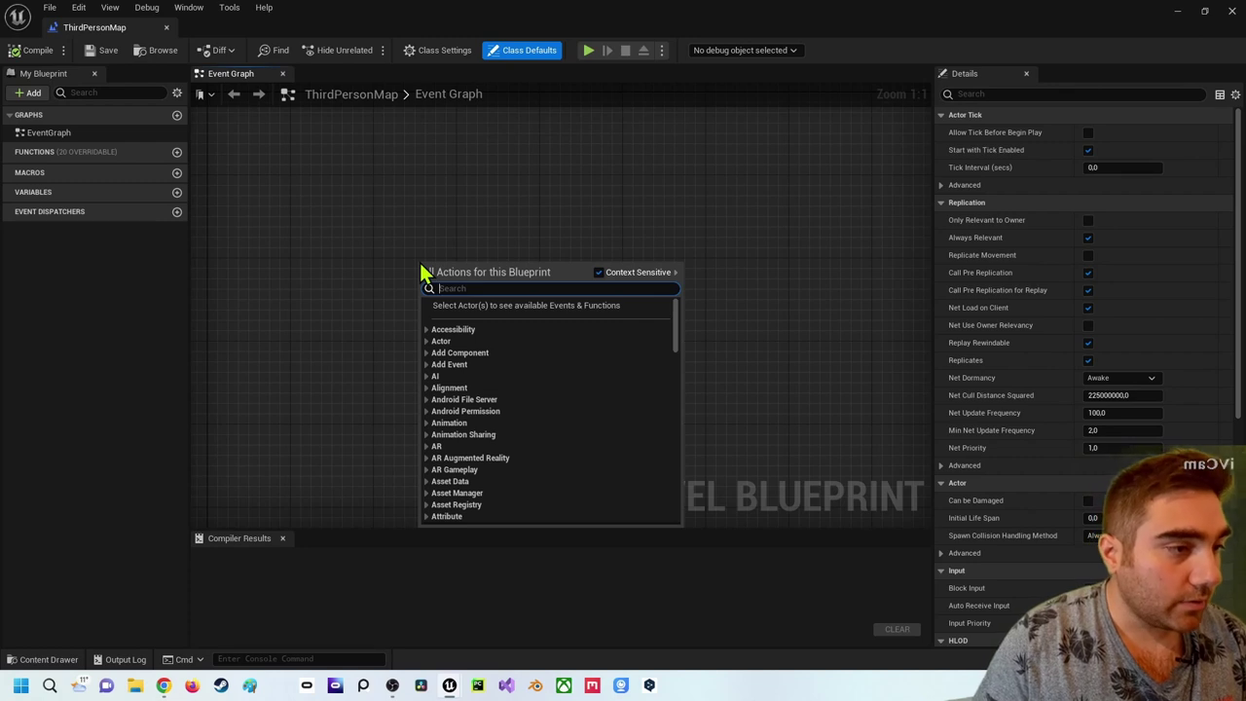
text(cu)
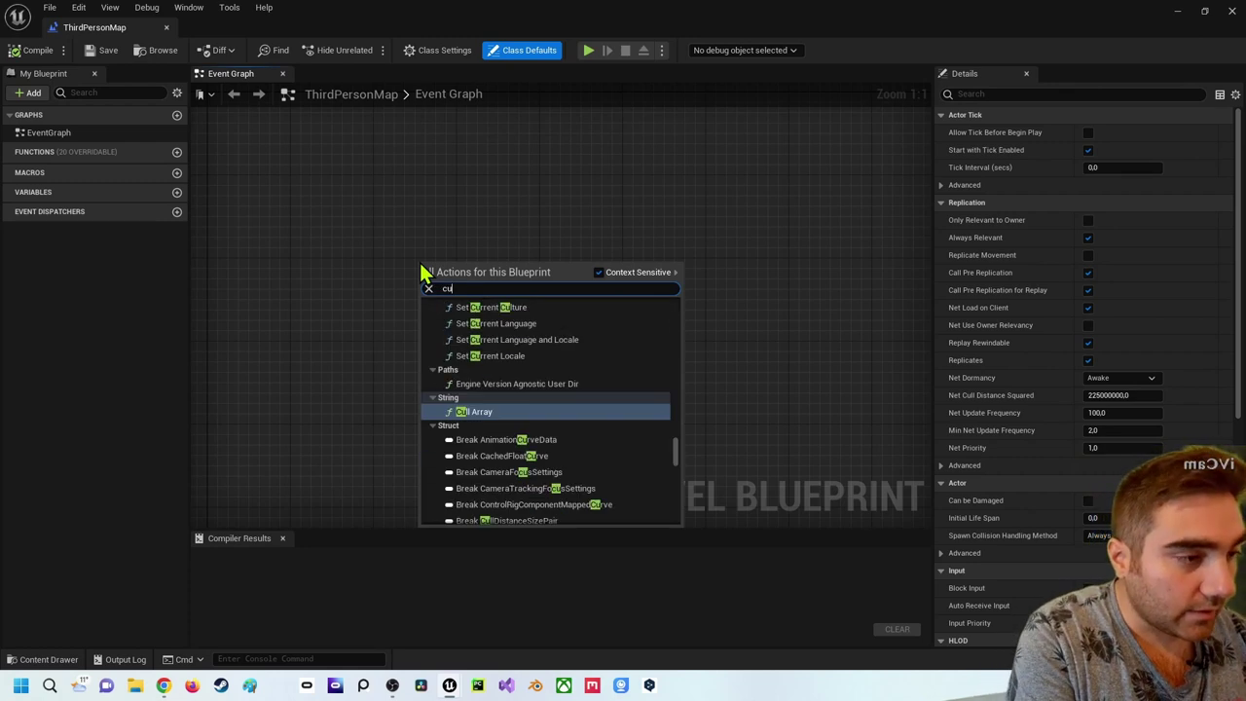
text(stom)
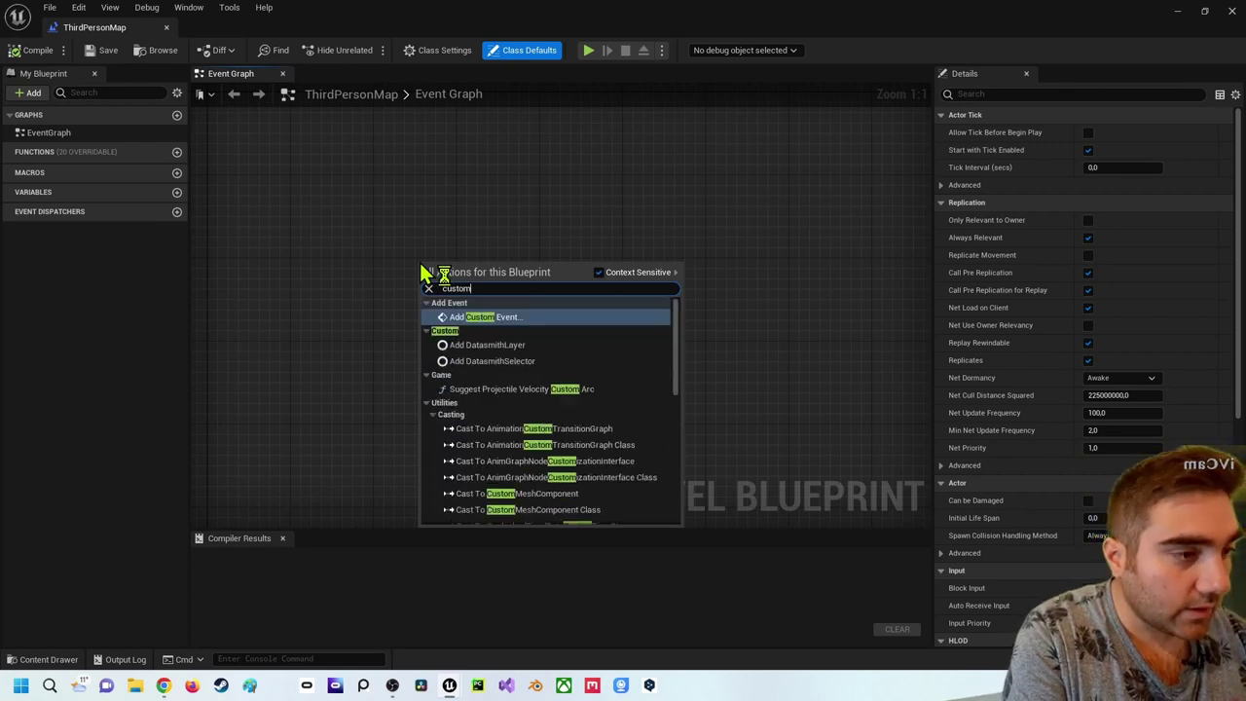
key(Return)
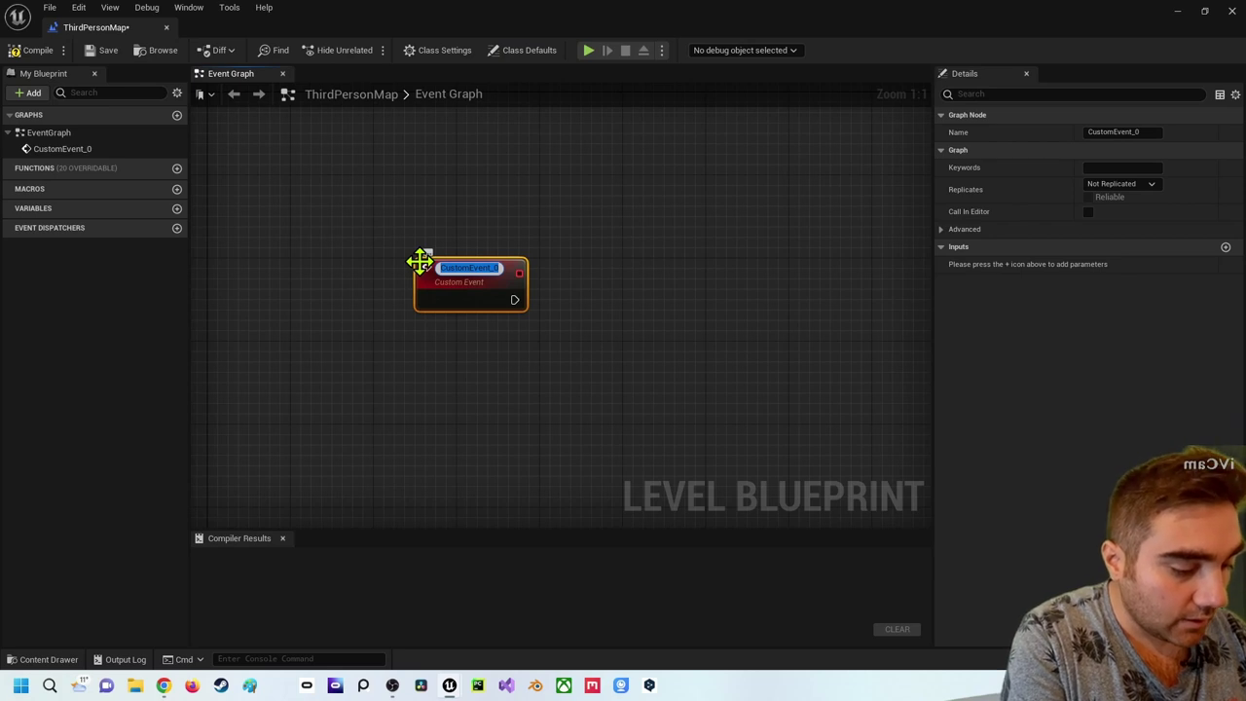
text(Ei)
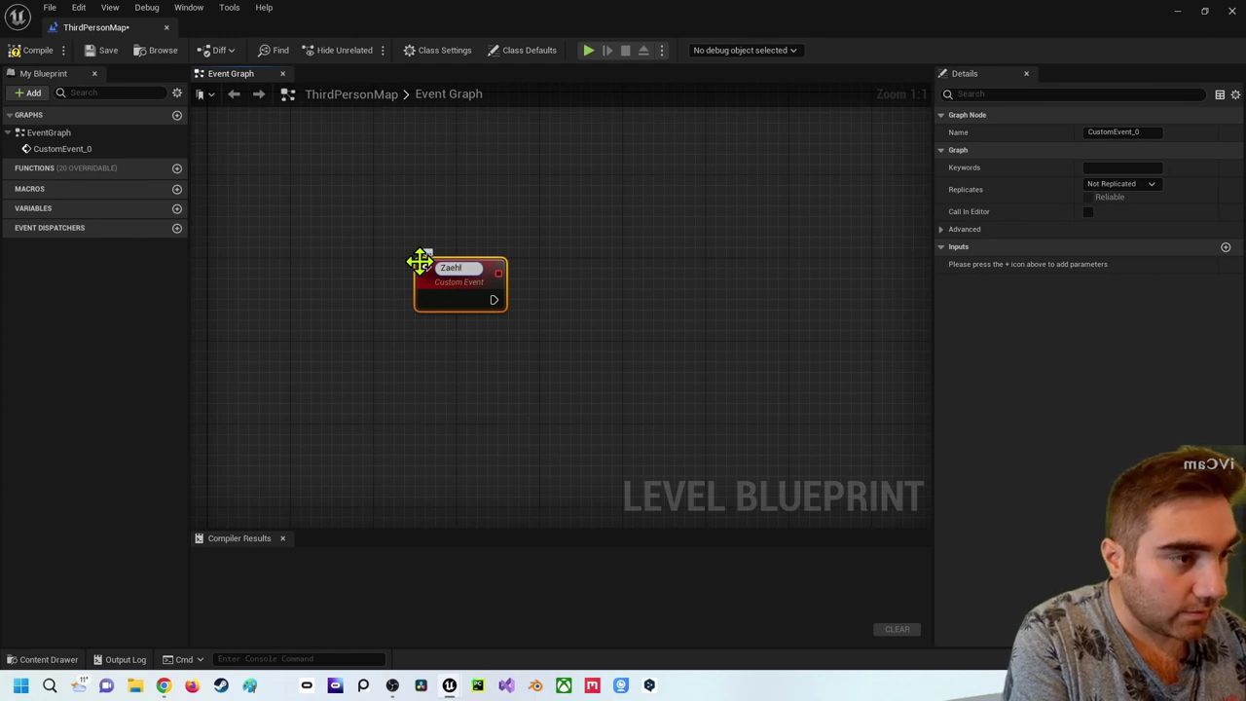
key(Return)
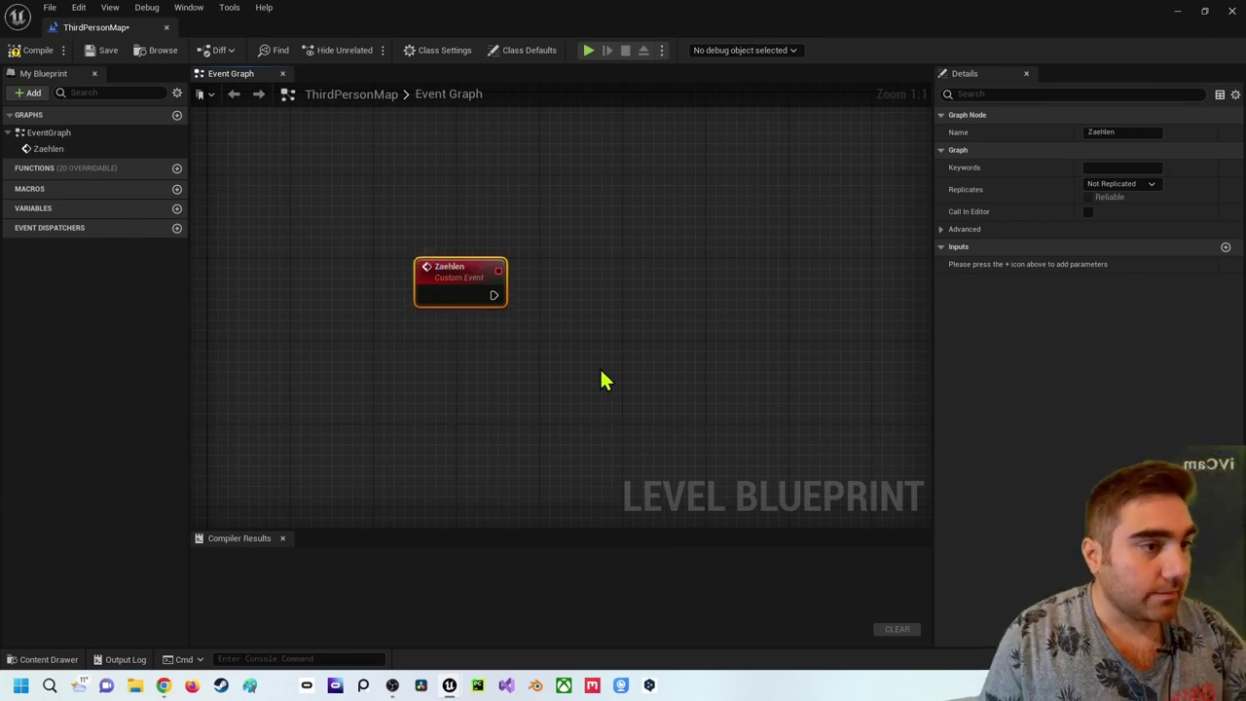
right_drag(588, 371, 509, 398)
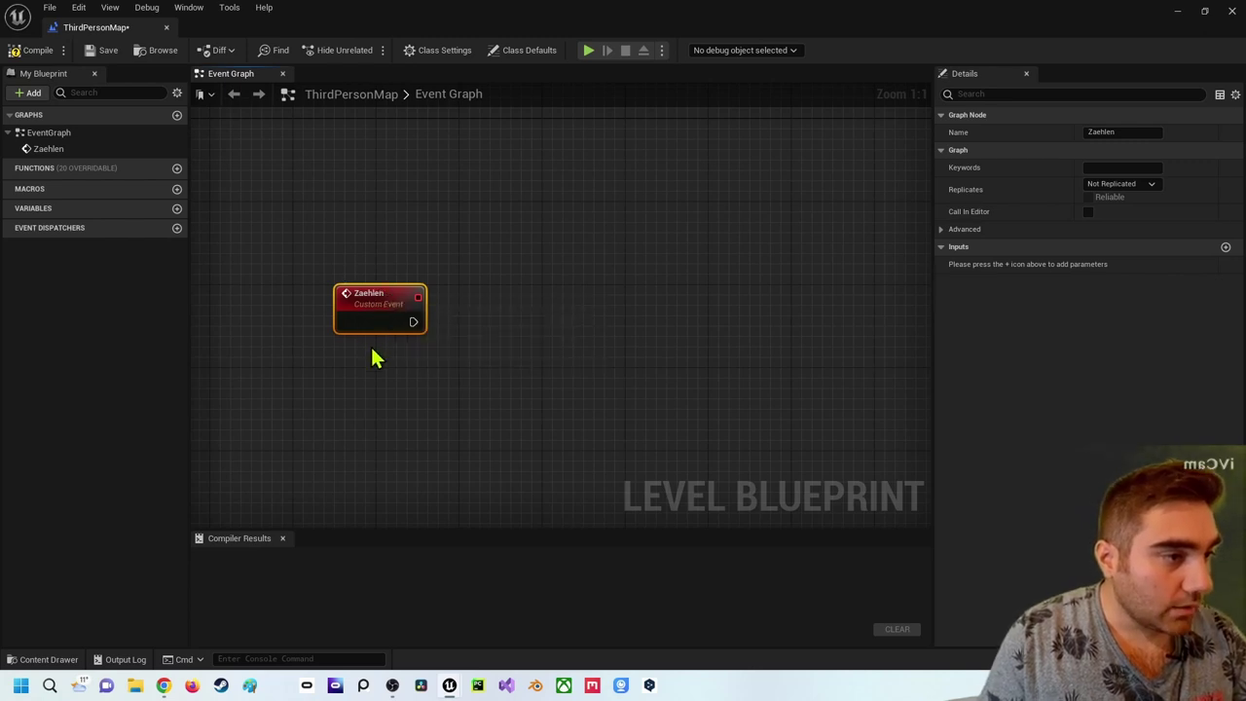
- Delete the Zaehlen event and create a new function named Aufzaehlen
key(Delete)
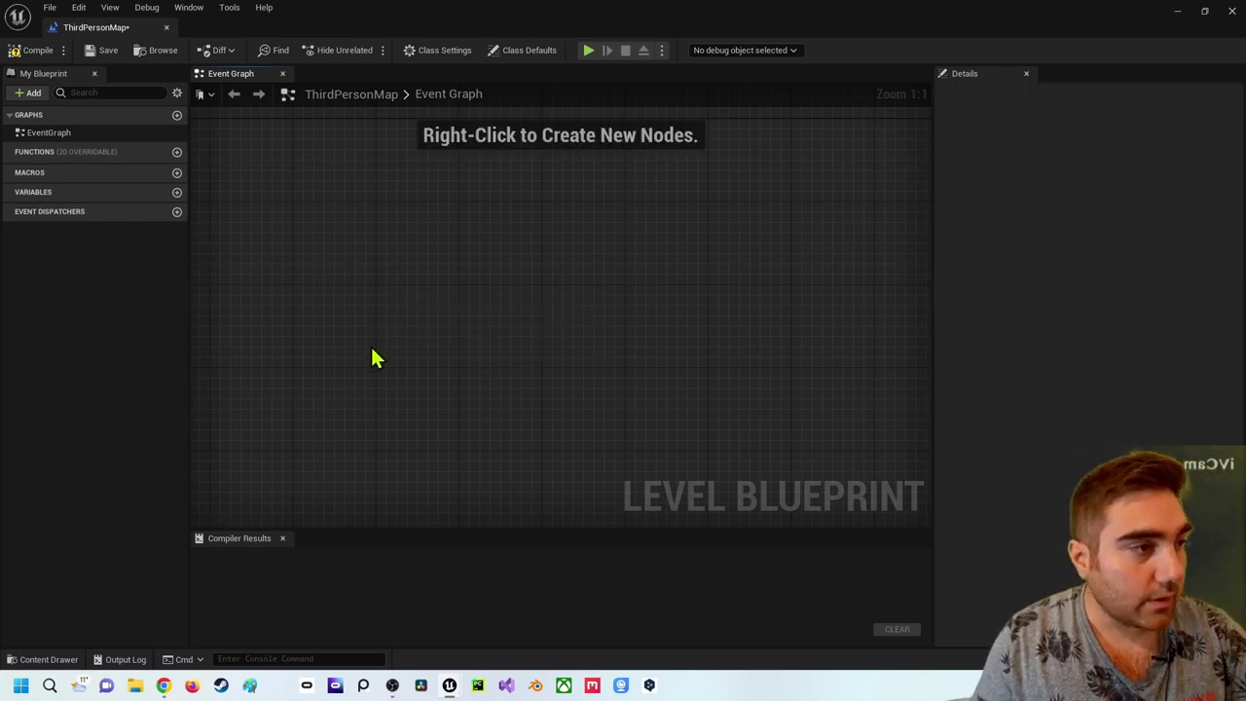
click(176, 153)
key(Return)
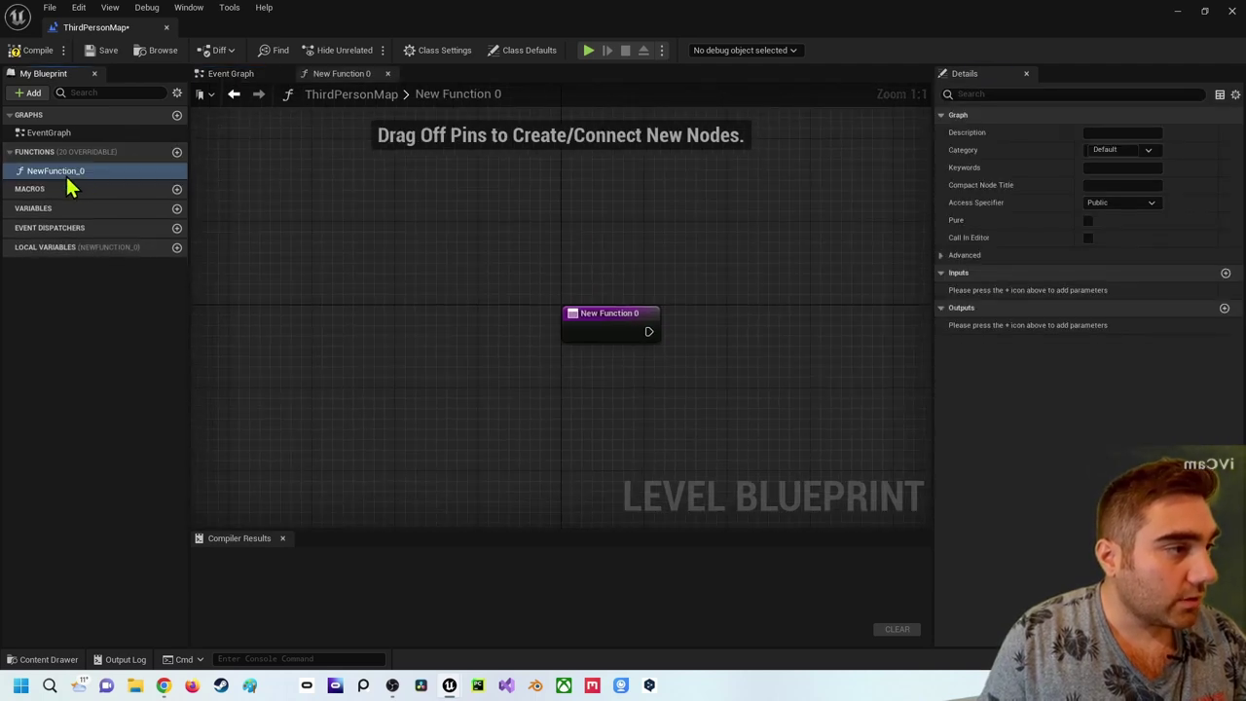
click(83, 188)
double_click(83, 171)
text(Aufzaehlen)
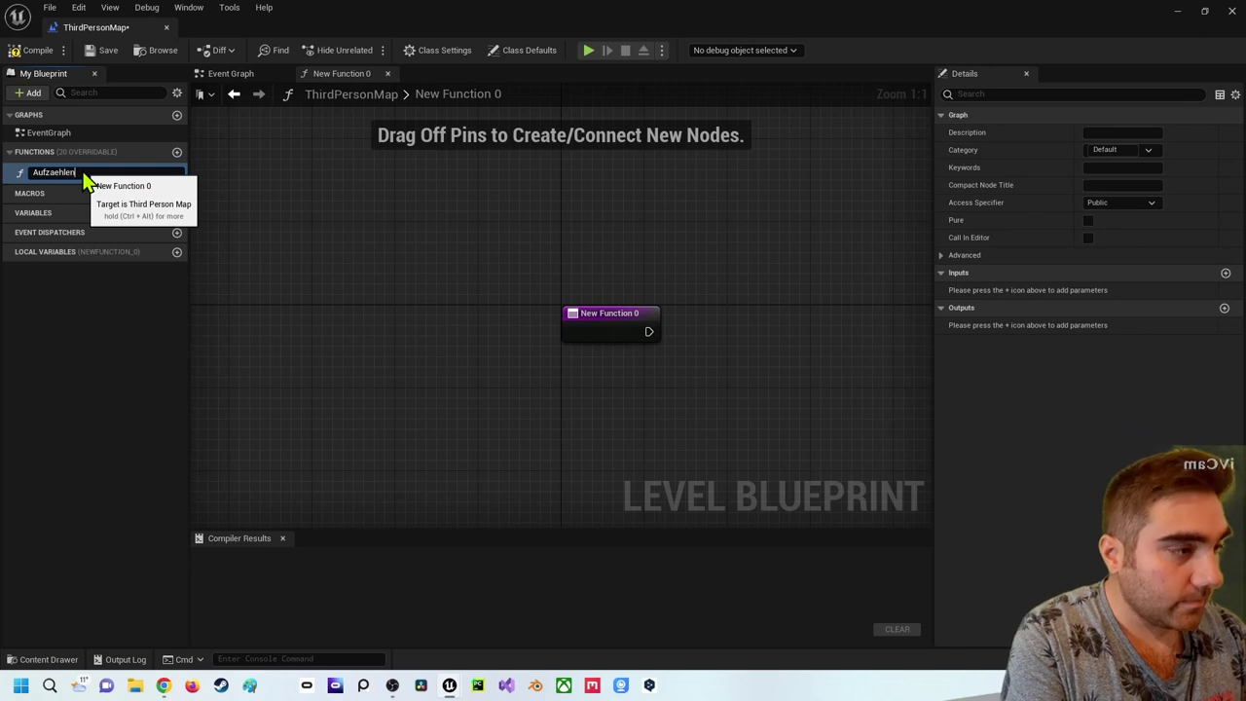
key(Return)
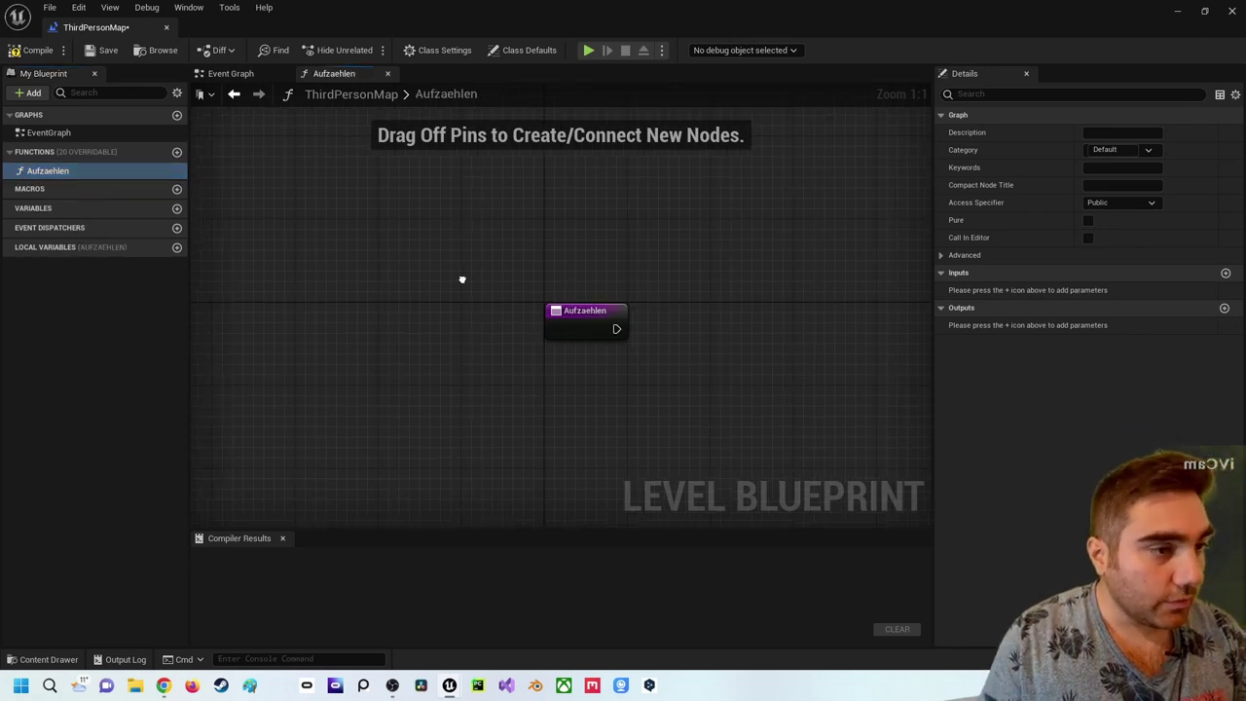
right_drag(461, 278, 367, 320)
- Add an Integer variable Zaehler and drag it into the Aufzaehlen graph
right_click(408, 255)
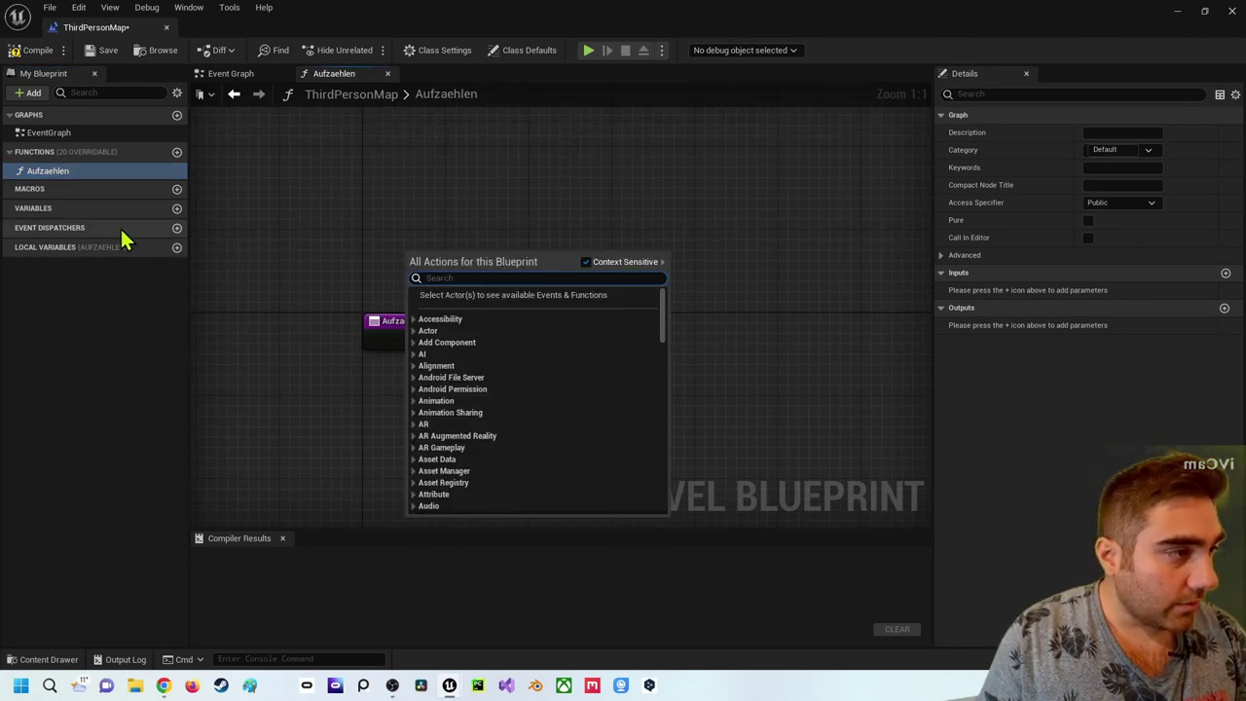
click(176, 209)
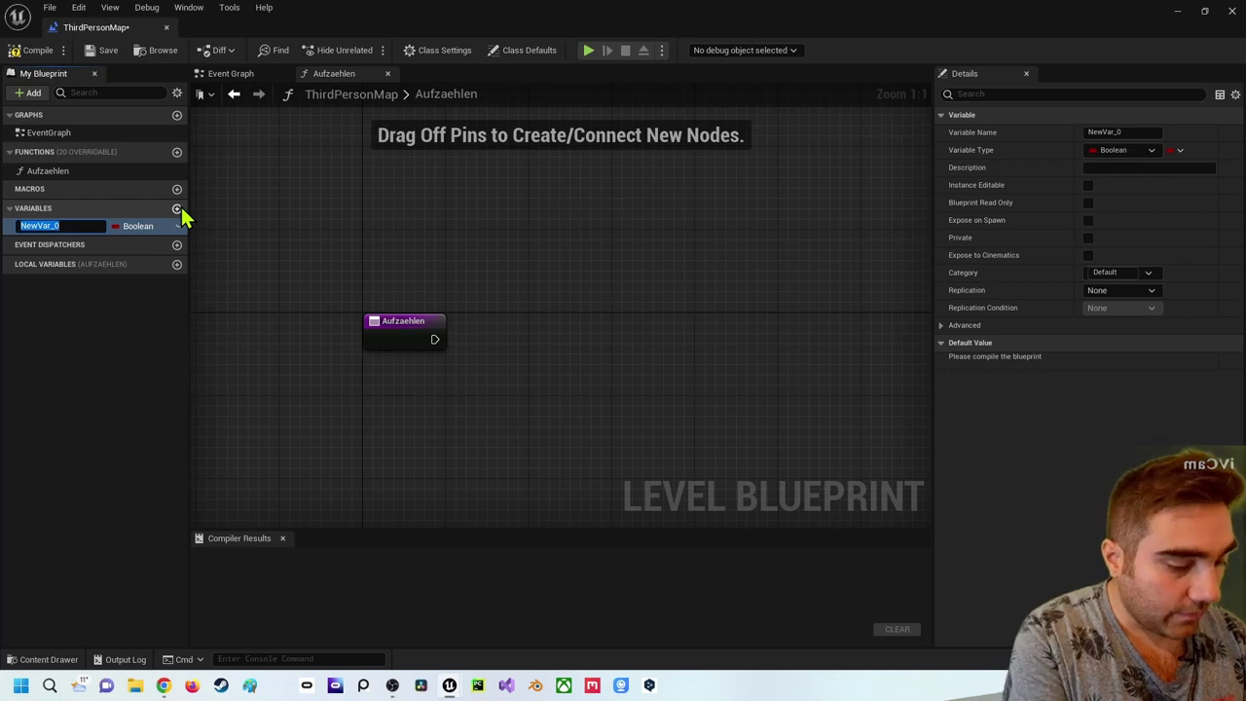
text(Za)
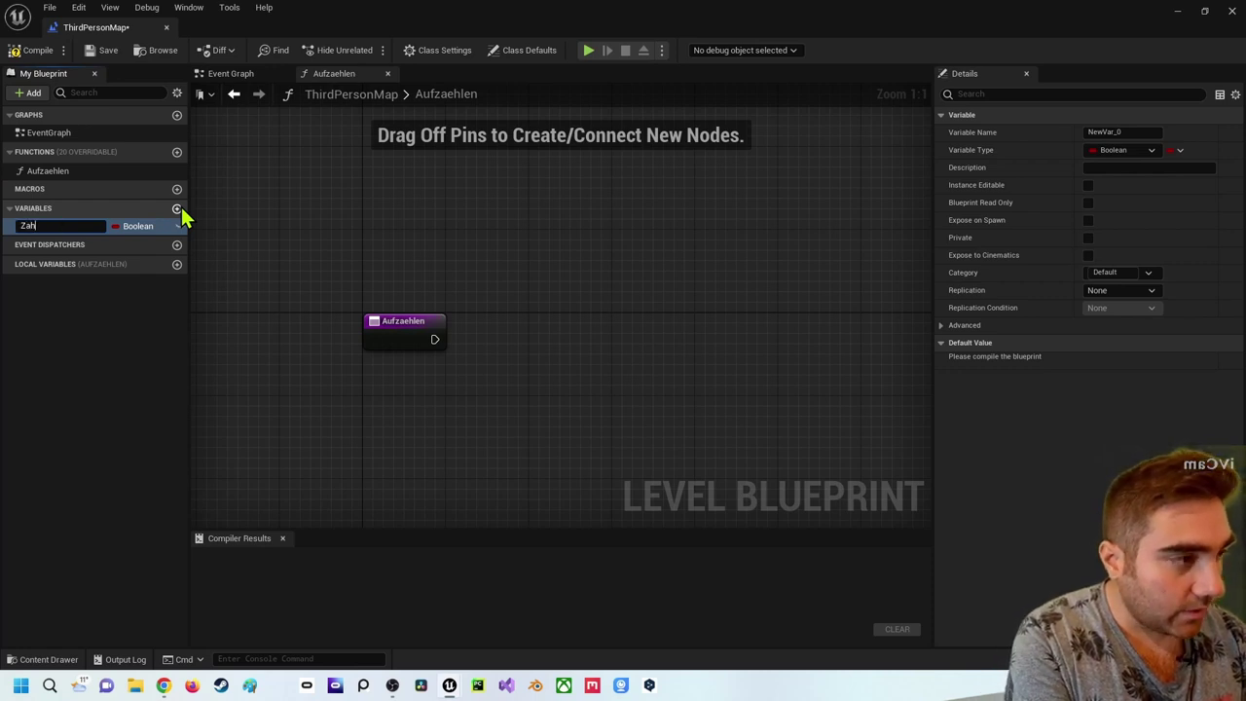
text(h)
key(BackSpace)
text(ehl)
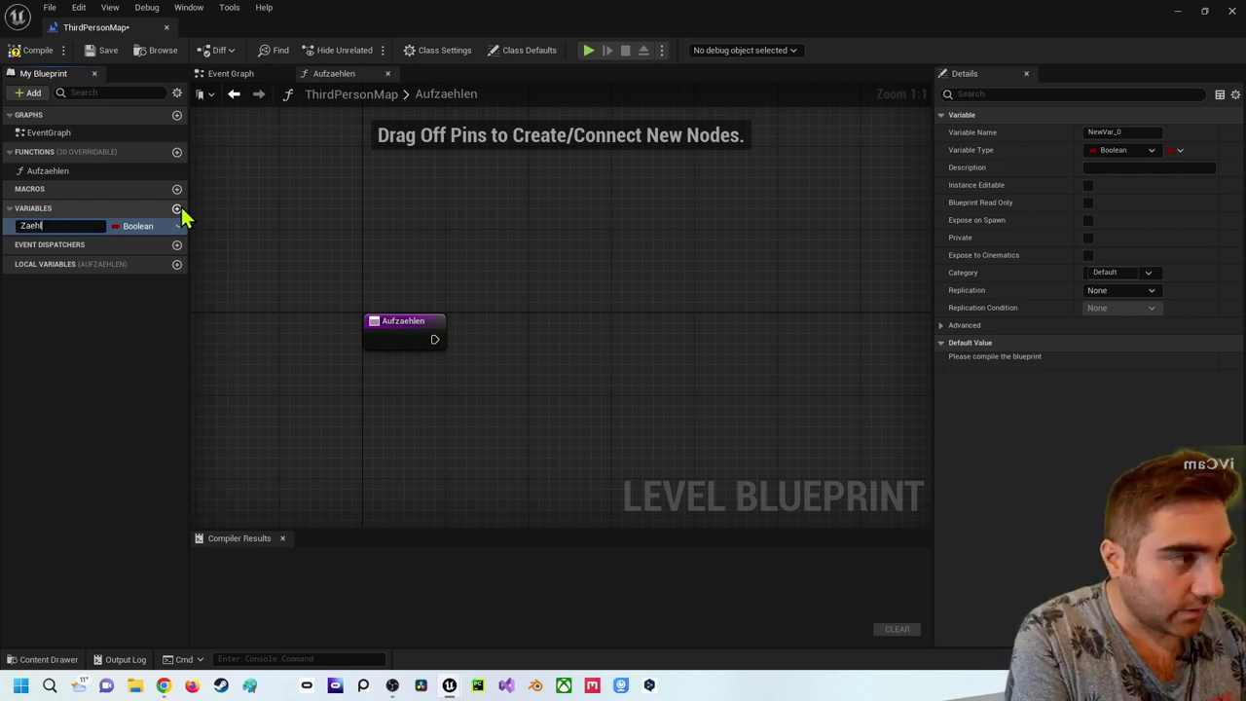
text(er)
key(Return)
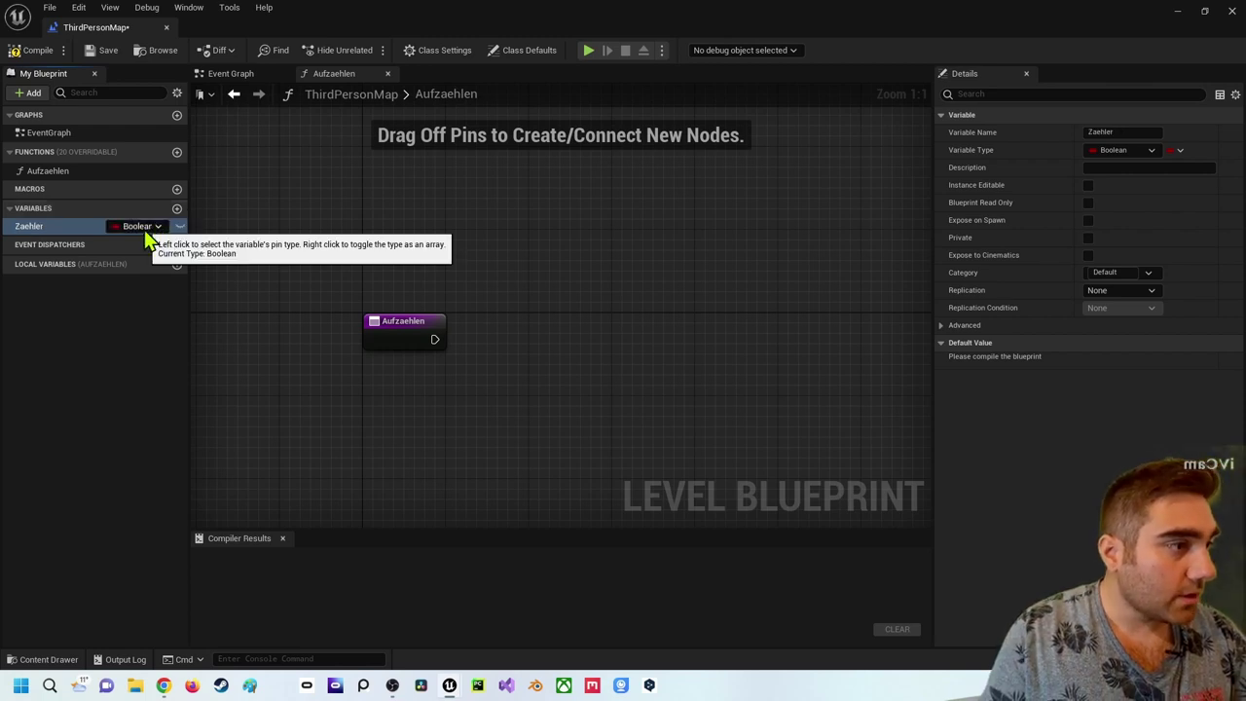
click(144, 230)
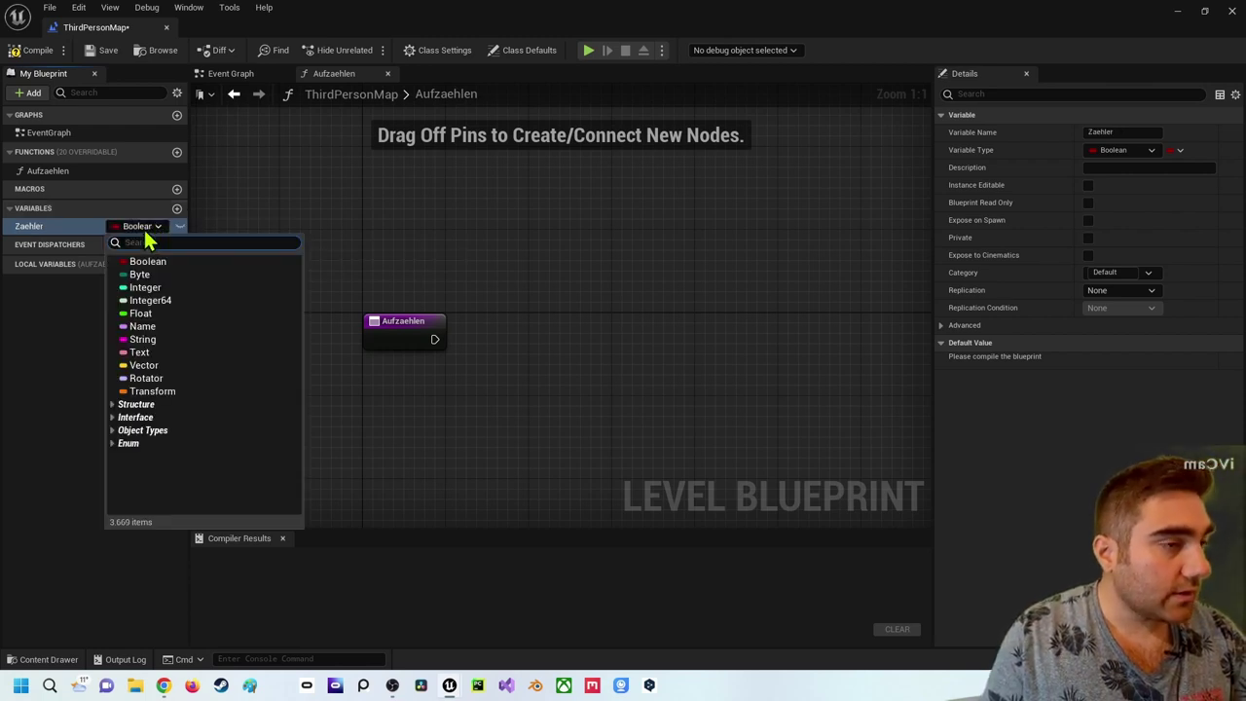
click(146, 287)
drag(68, 230, 380, 375)
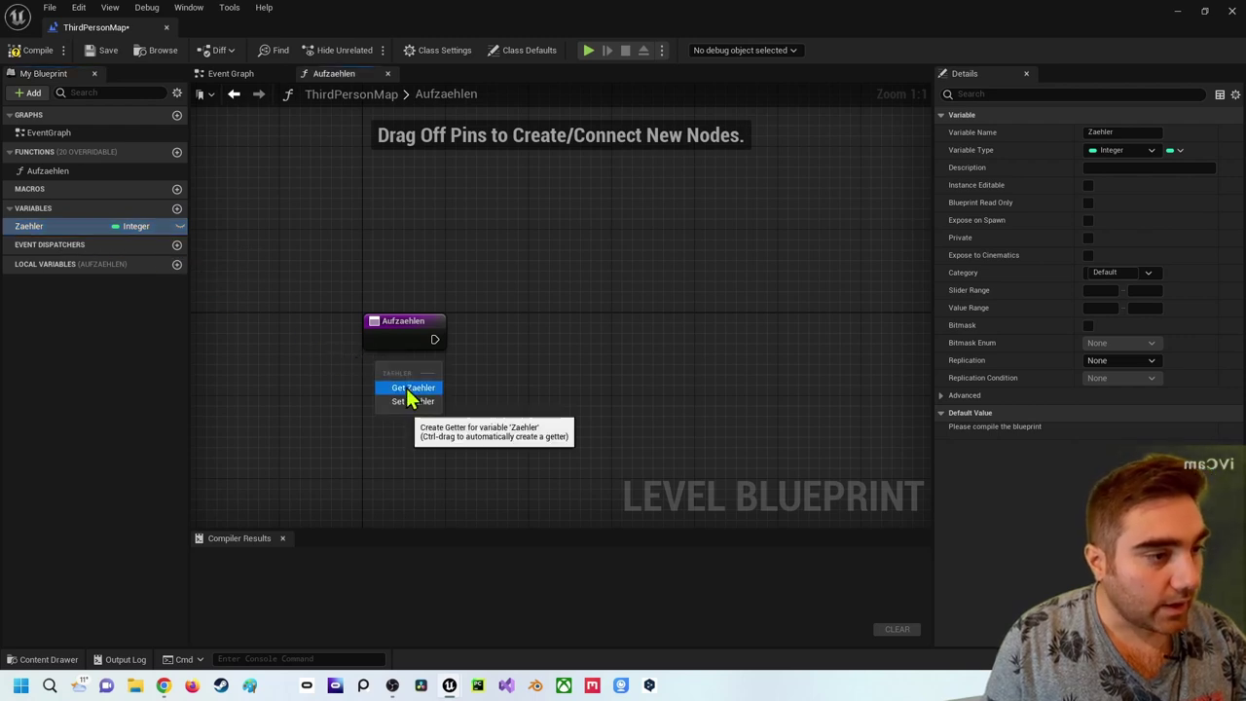
- Place Get Zaehler feeding an Increment Int node wired from the function entry
click(408, 387)
right_drag(459, 396, 433, 345)
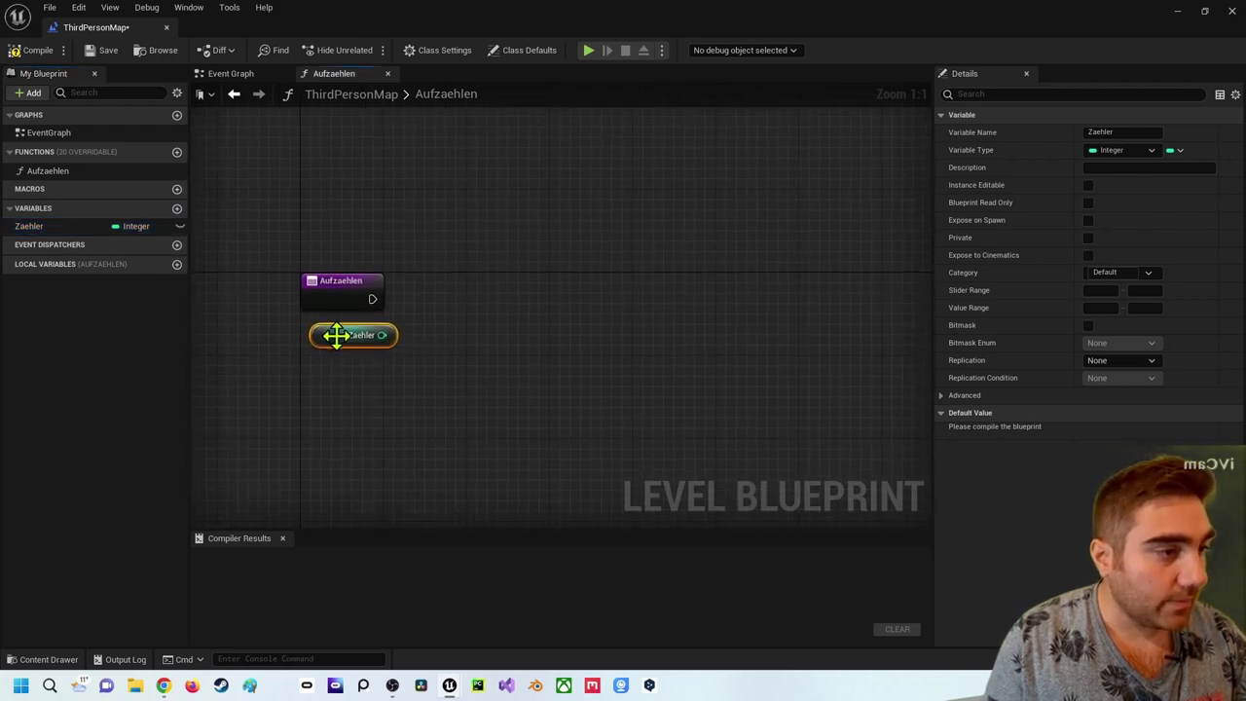
drag(371, 344, 465, 308)
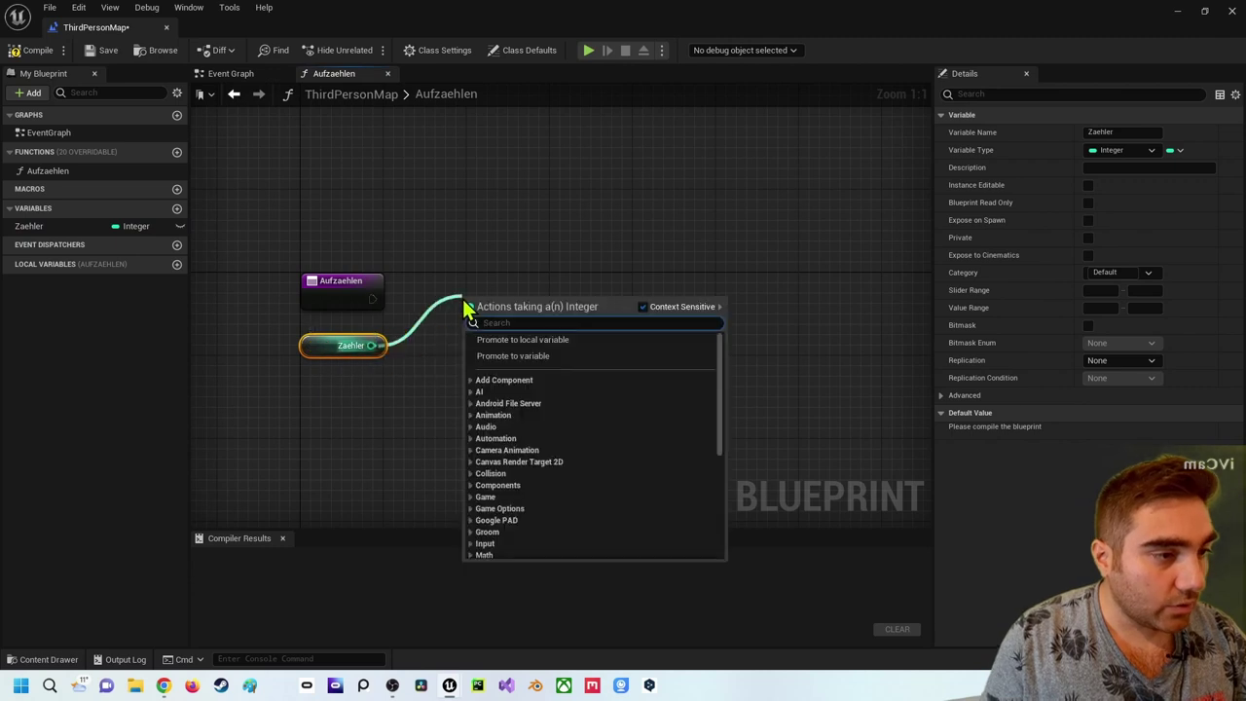
text(++)
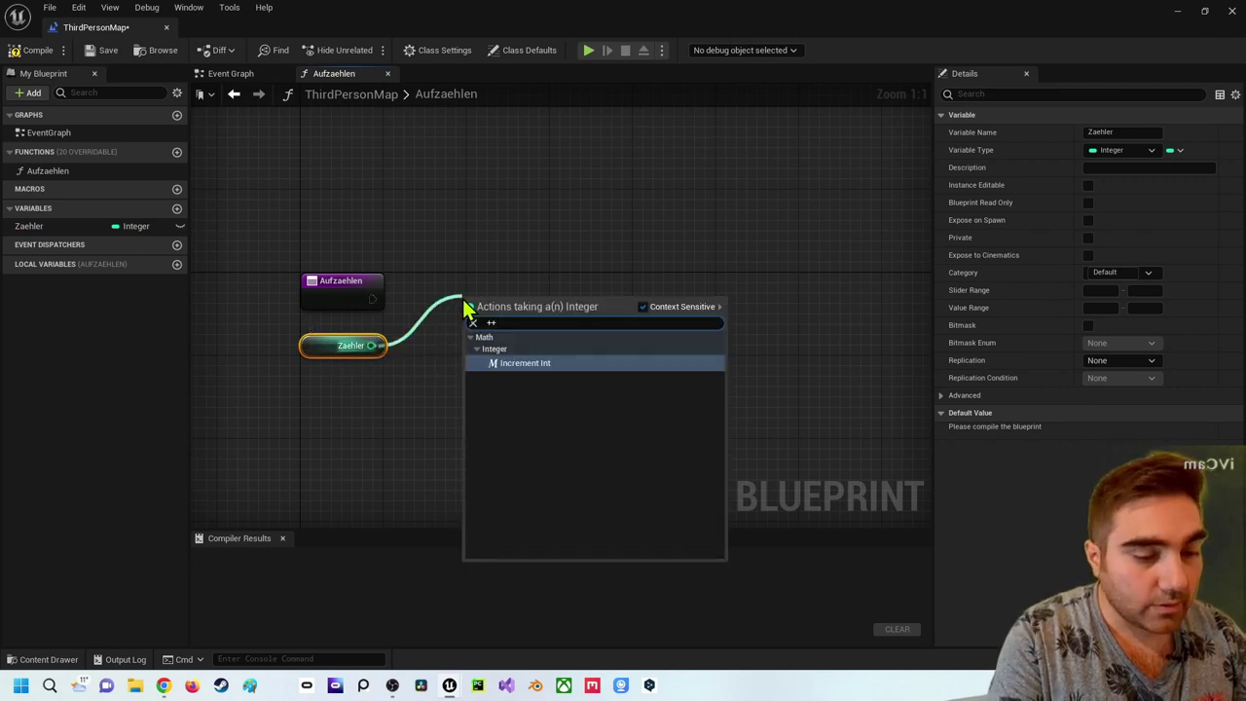
key(Return)
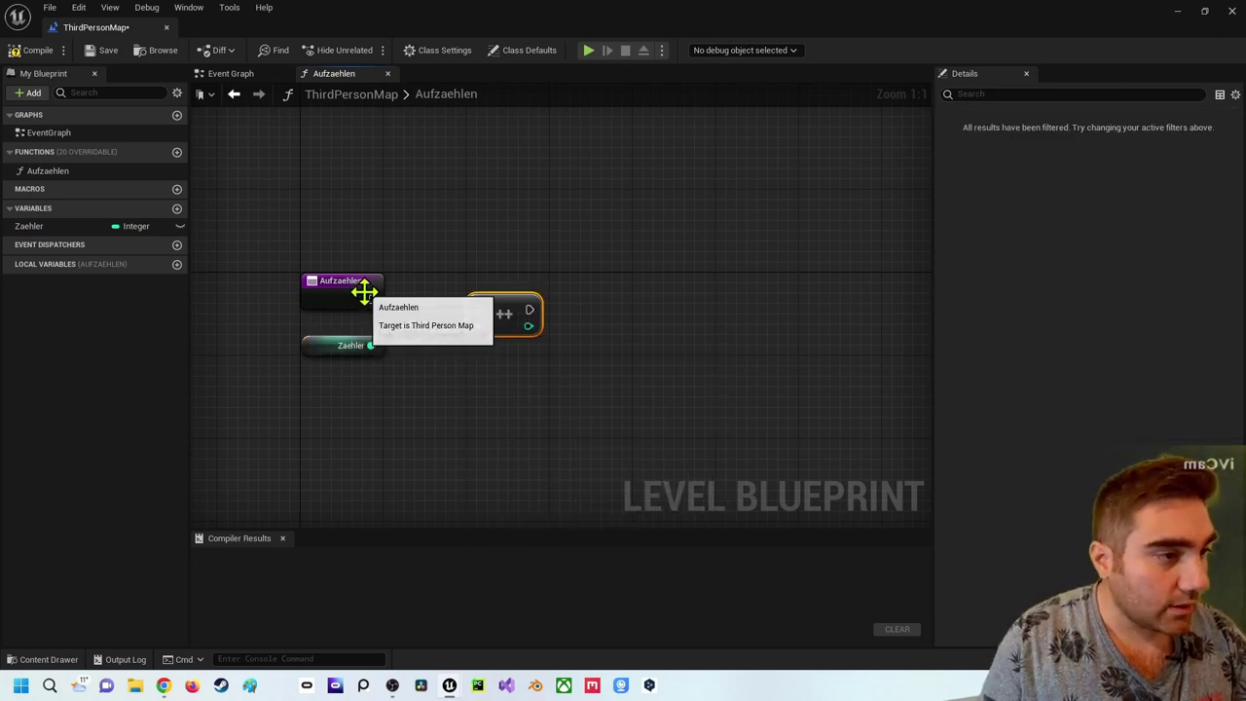
mouse_move(372, 299)
mouse_down()
mouse_move(477, 311)
mouse_move(466, 310)
mouse_up()
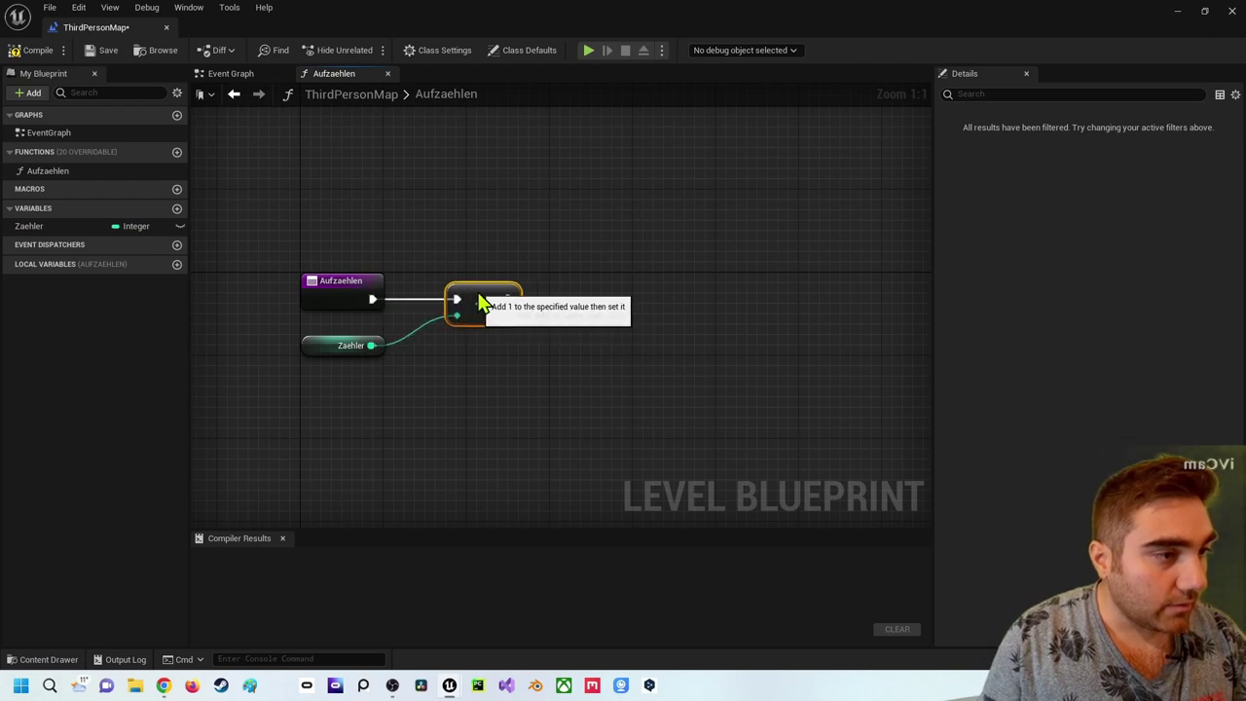
right_drag(481, 329, 389, 326)
- Print the incremented value with a Print String node and compile the Blueprint
drag(397, 295, 551, 297)
text(print)
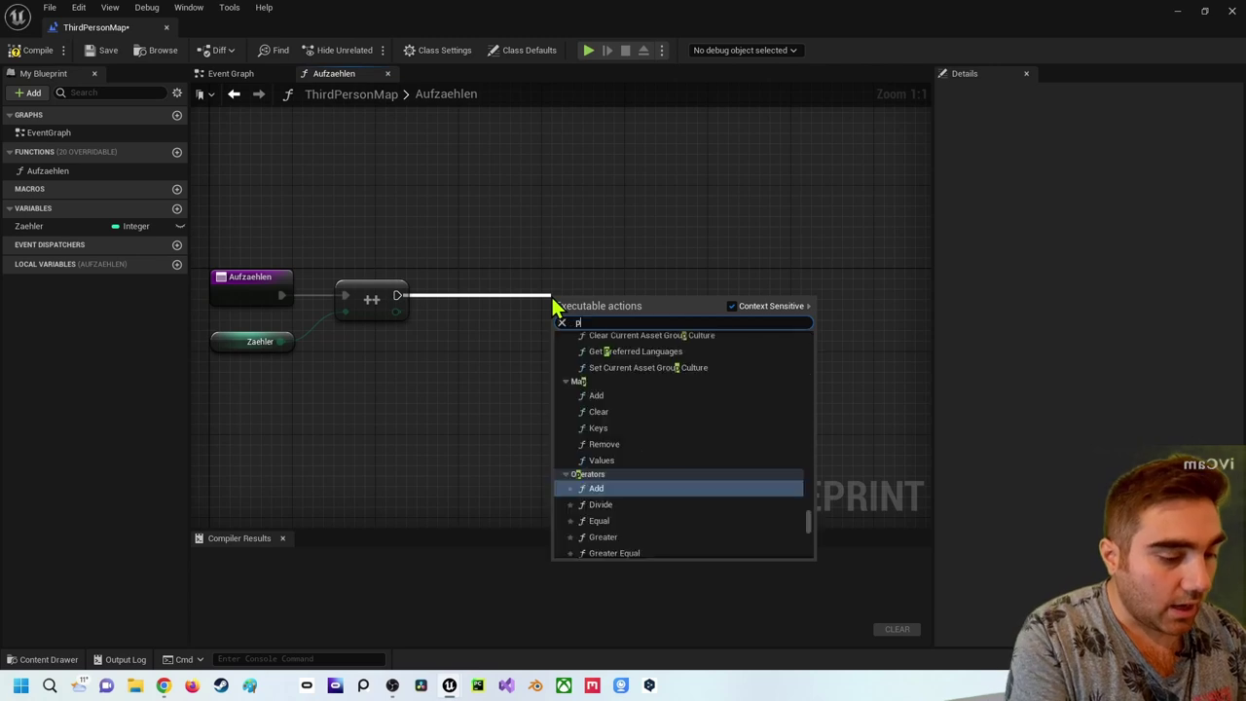
key(Return)
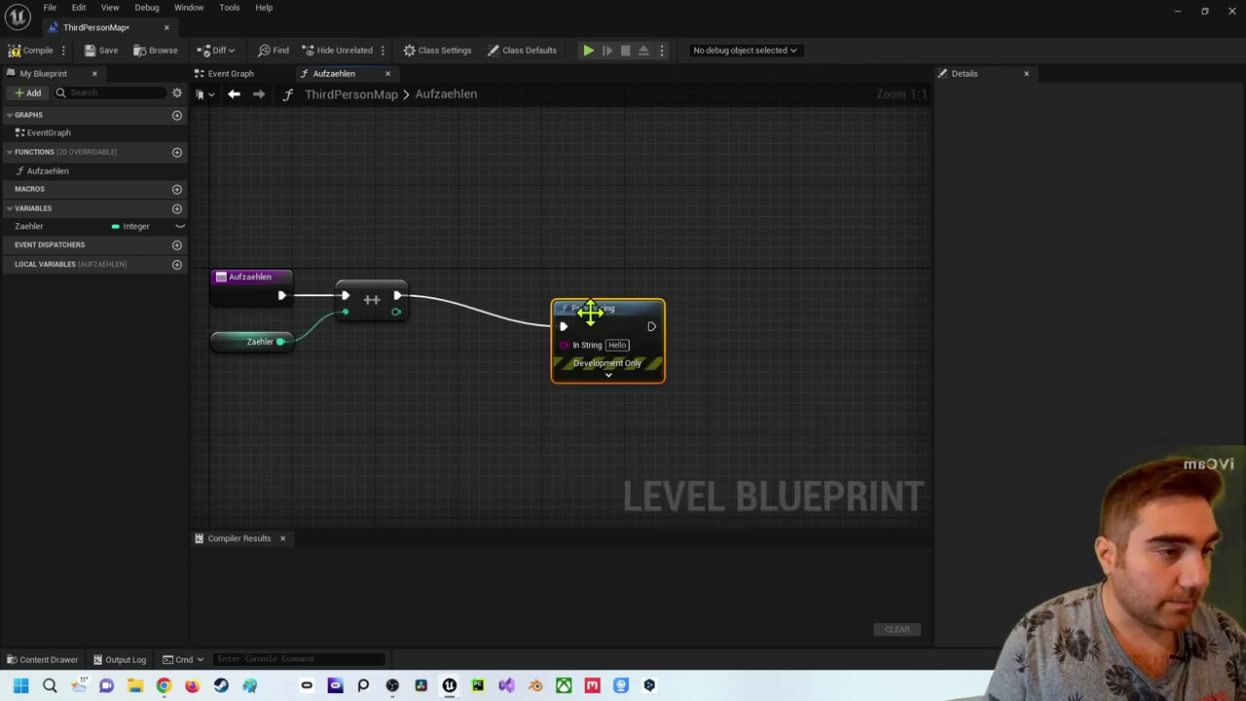
mouse_move(395, 312)
mouse_down()
mouse_move(557, 331)
mouse_move(557, 314)
mouse_move(664, 278)
mouse_up()
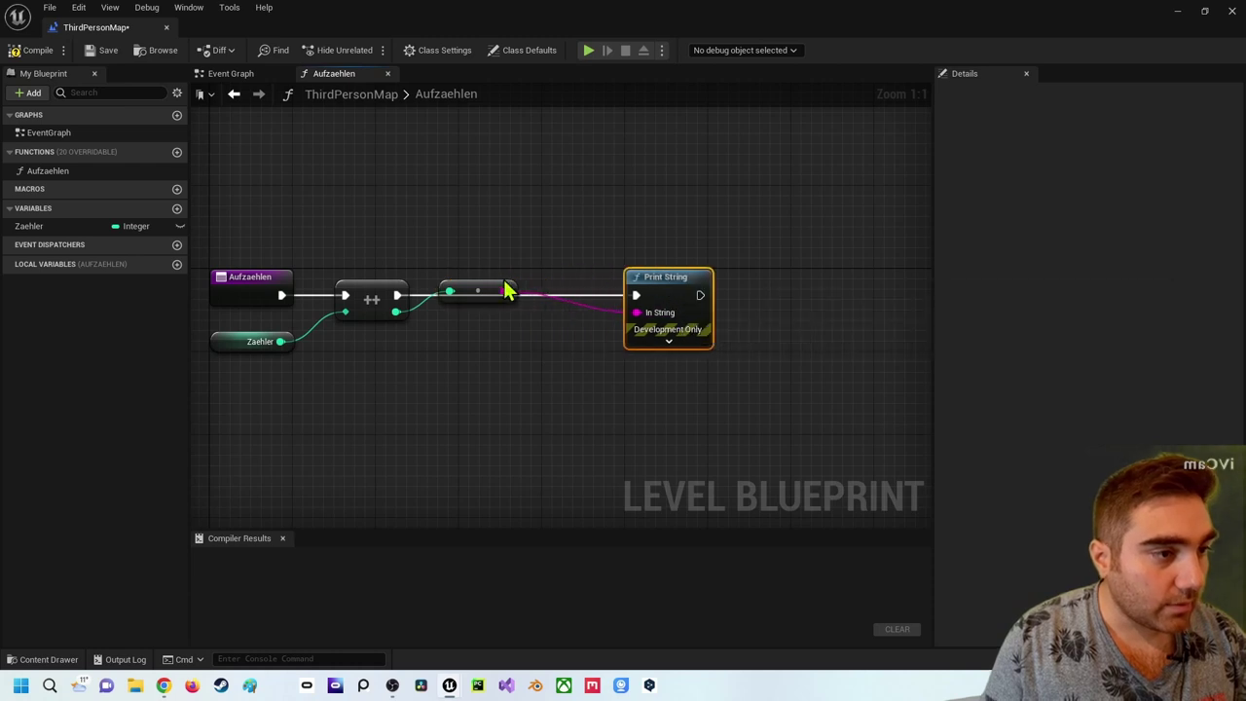
click(520, 313)
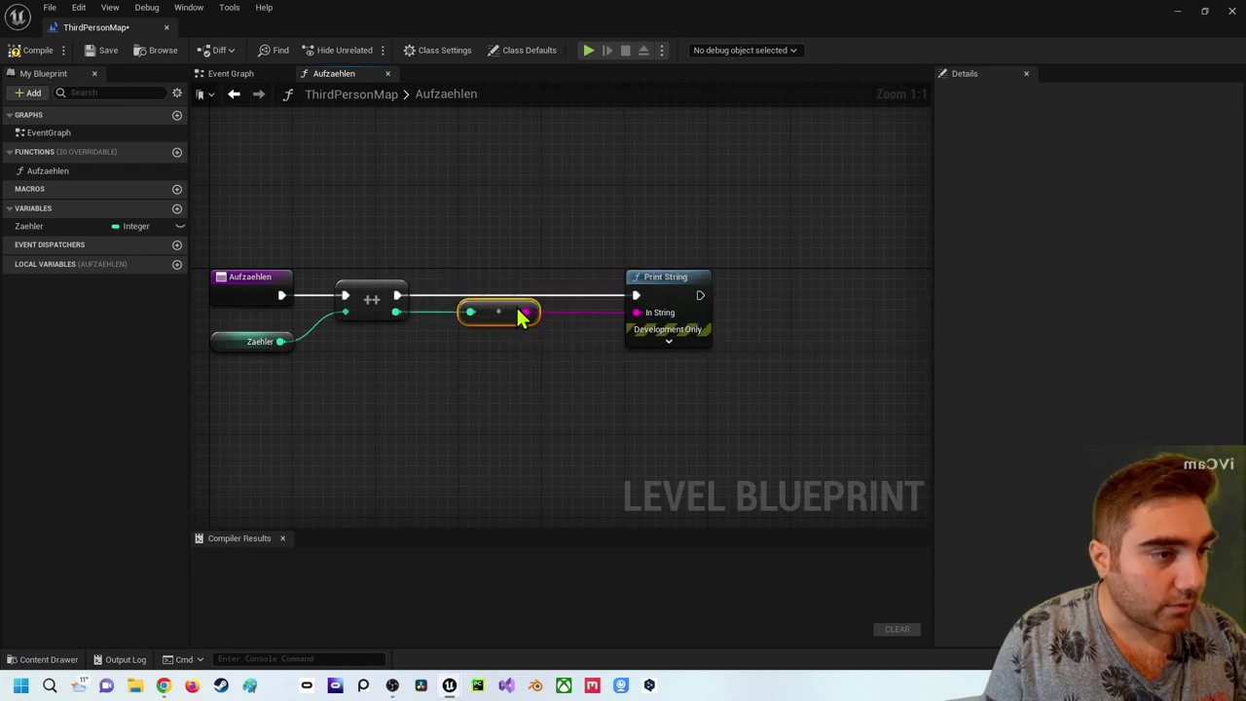
click(34, 50)
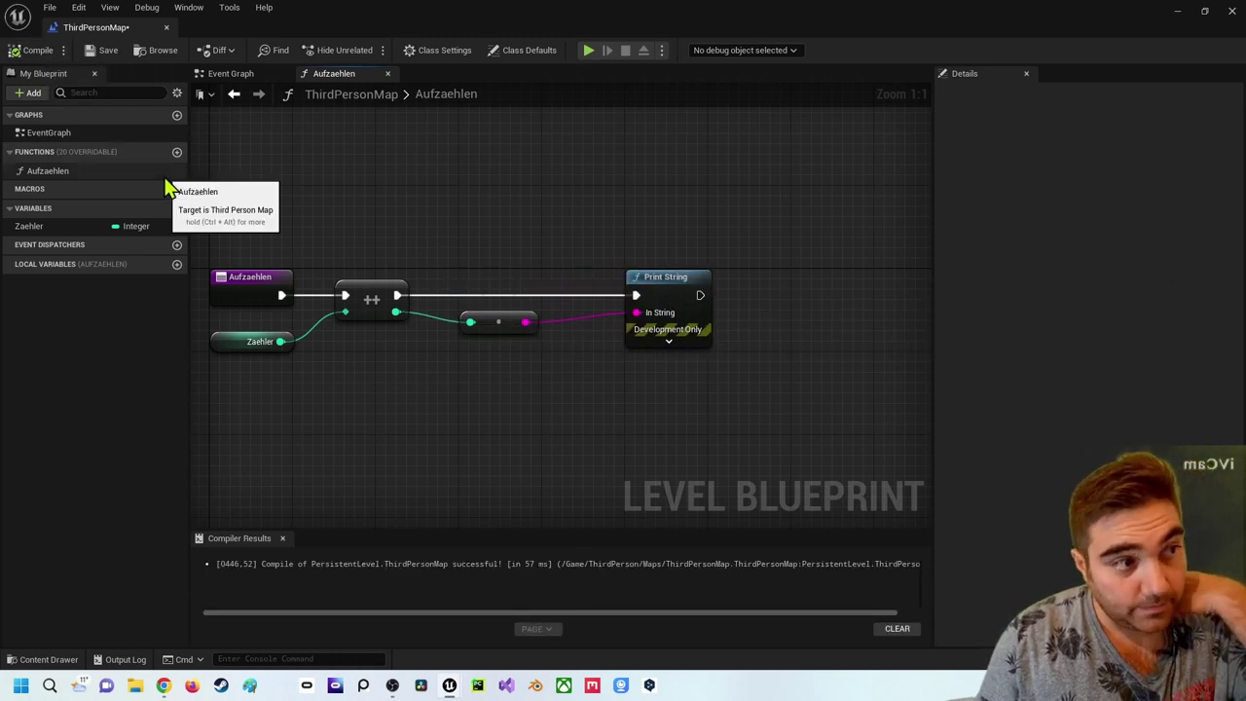
- Add a call to the Aufzaehlen function in the level Event Graph
click(241, 75)
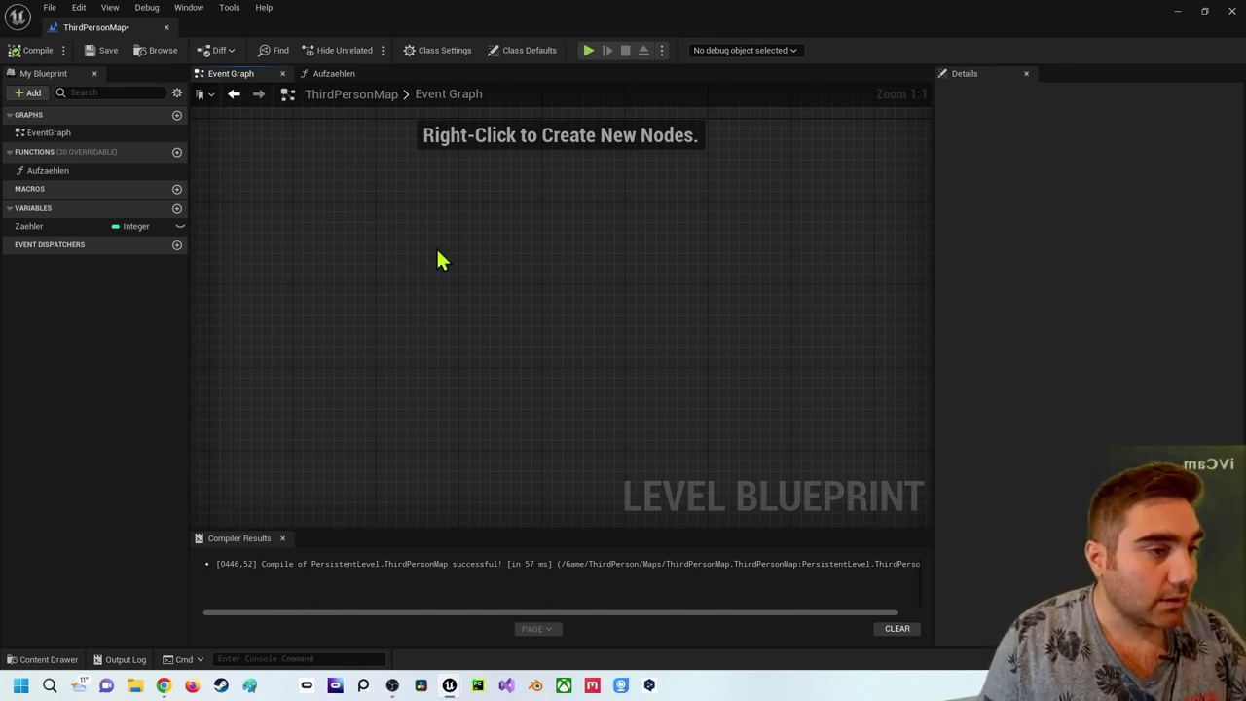
right_click(439, 259)
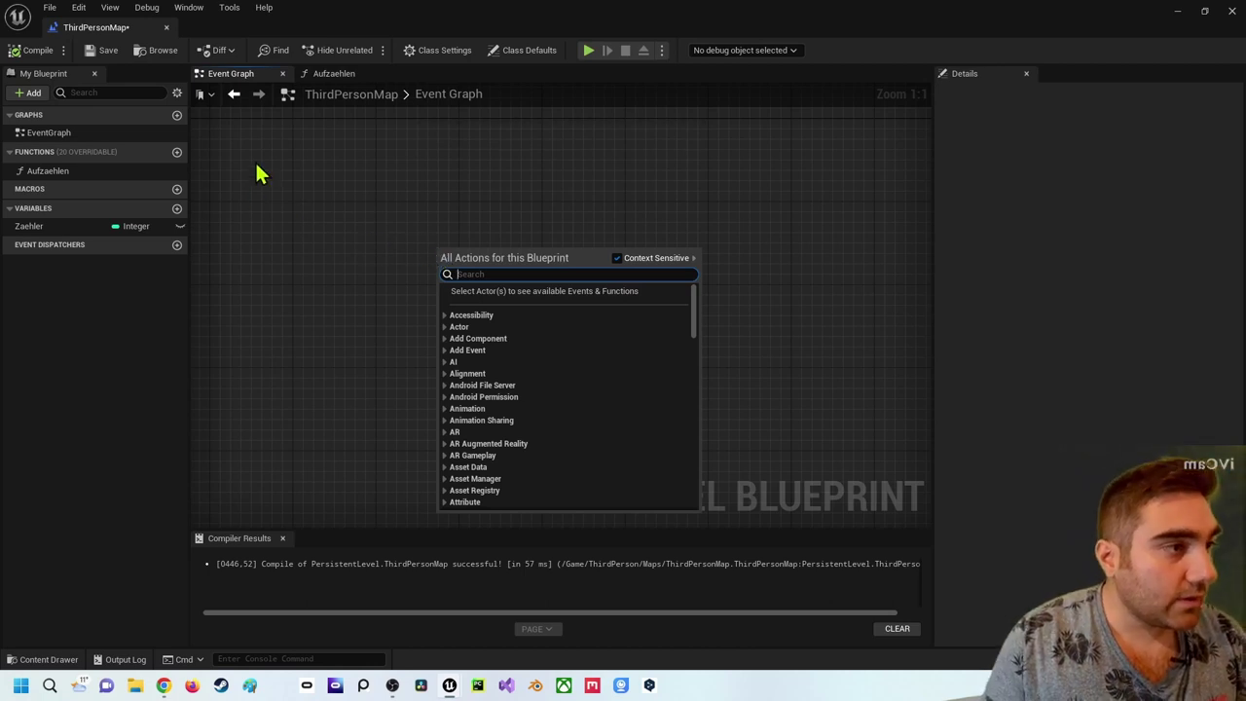
click(256, 75)
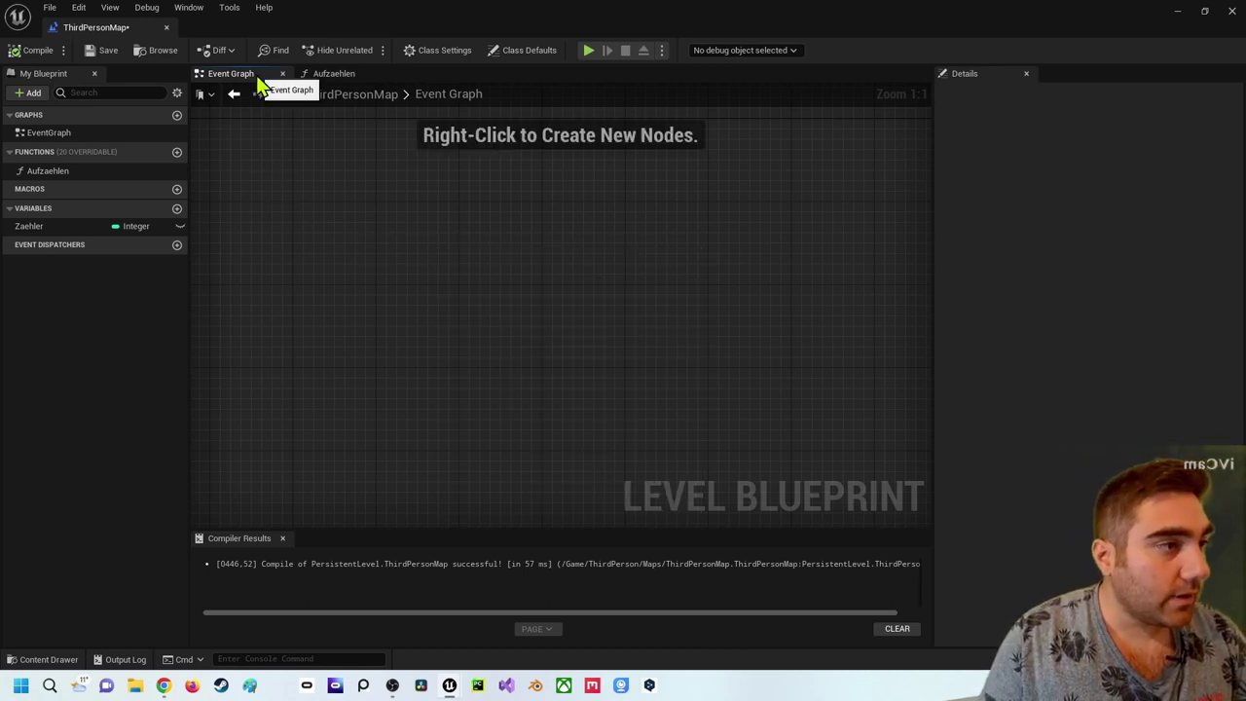
right_click(455, 272)
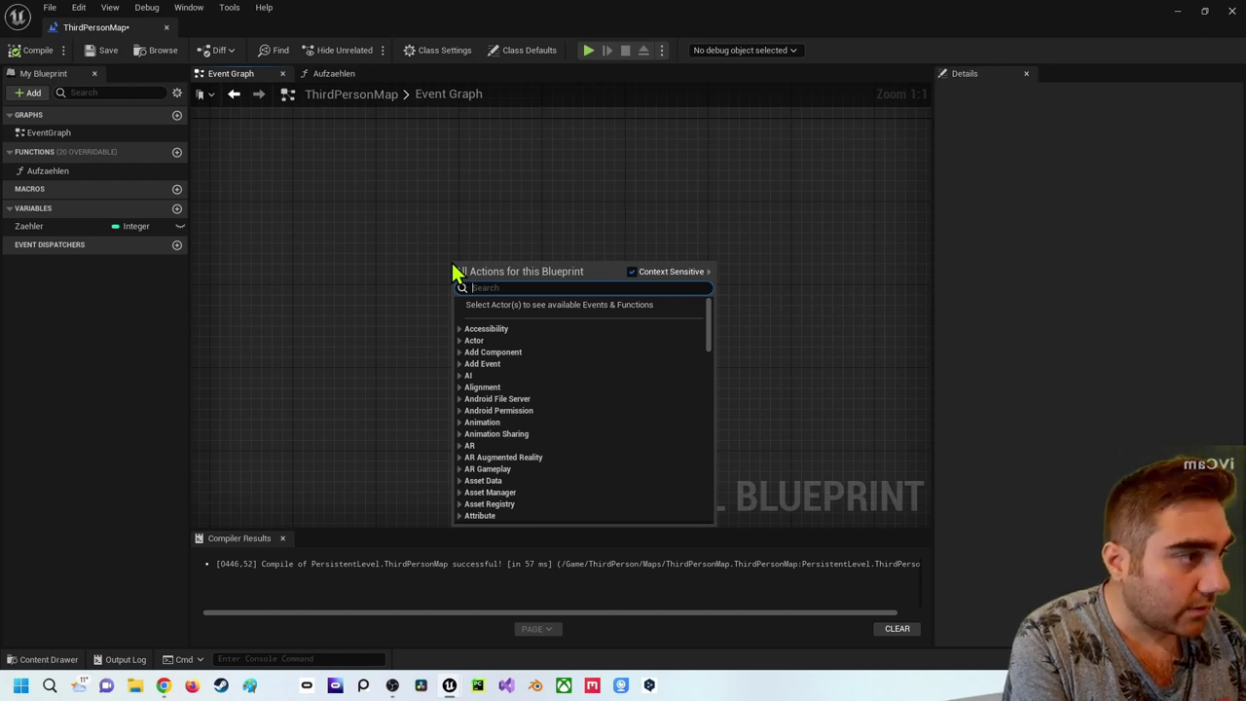
text(Aufz)
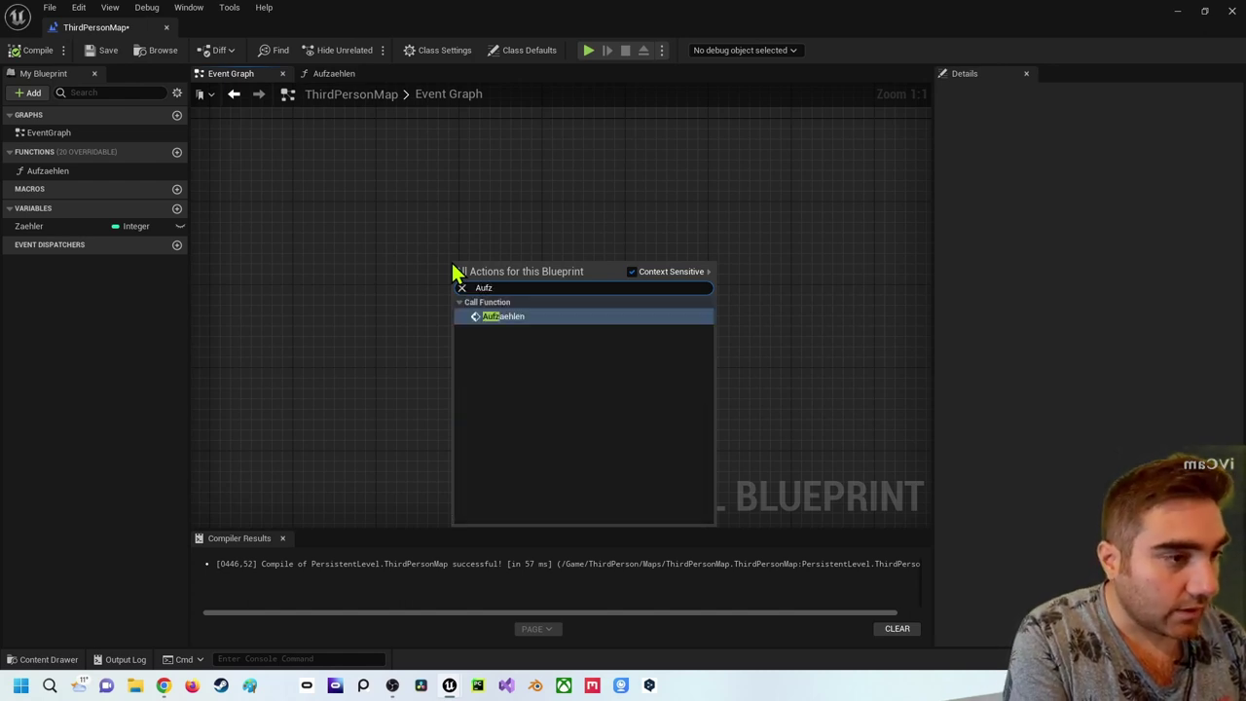
click(533, 324)
drag(523, 278, 563, 237)
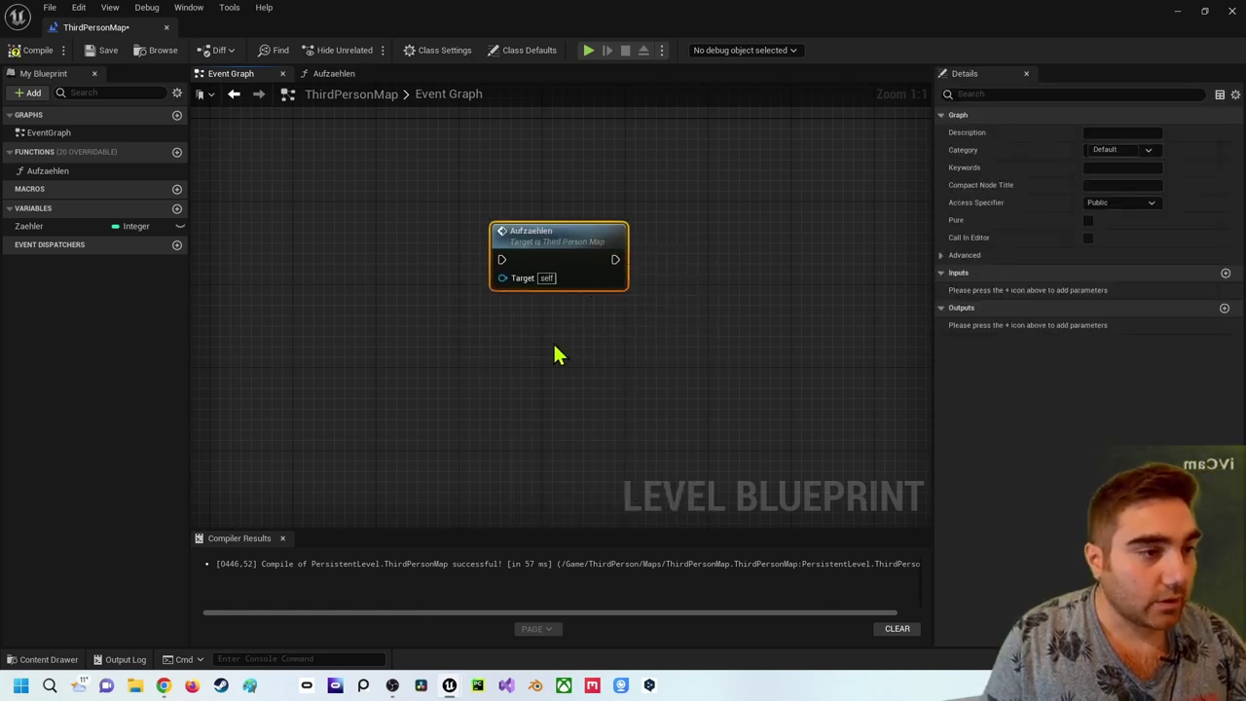
- Check the Aufzaehlen call by opening its function graph, then return to the Event Graph
click(553, 355)
click(523, 244)
click(409, 314)
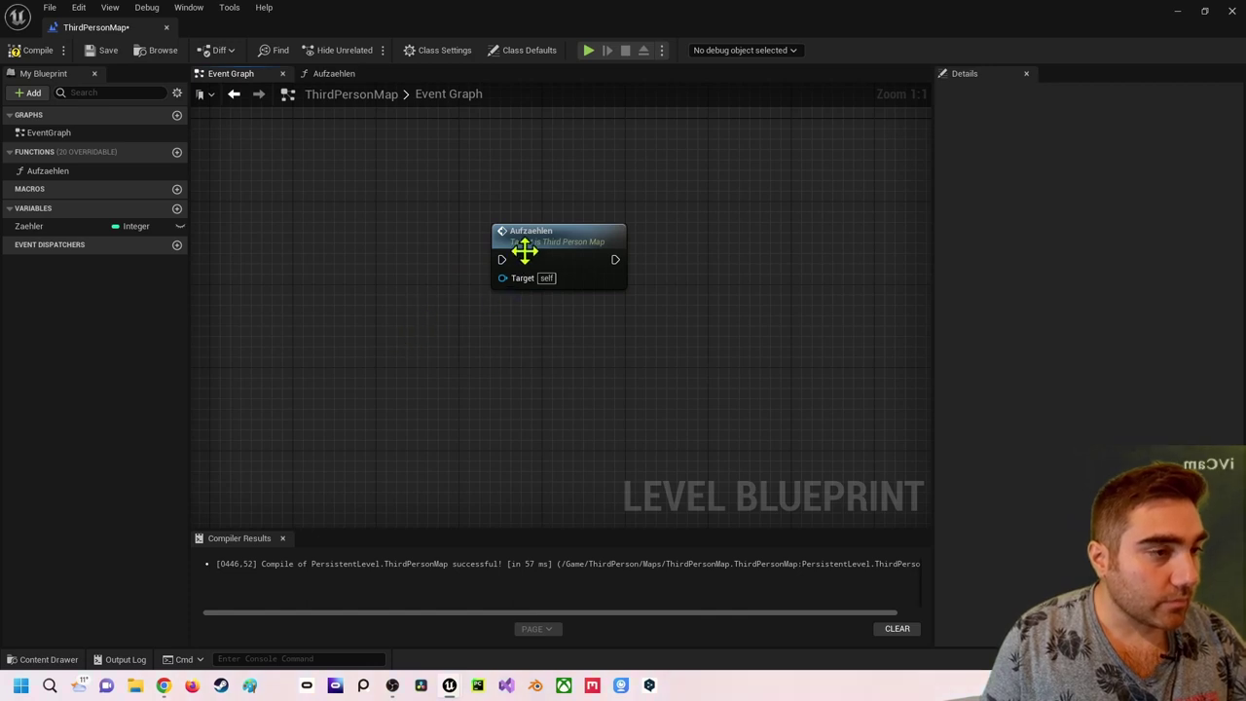
right_click(338, 250)
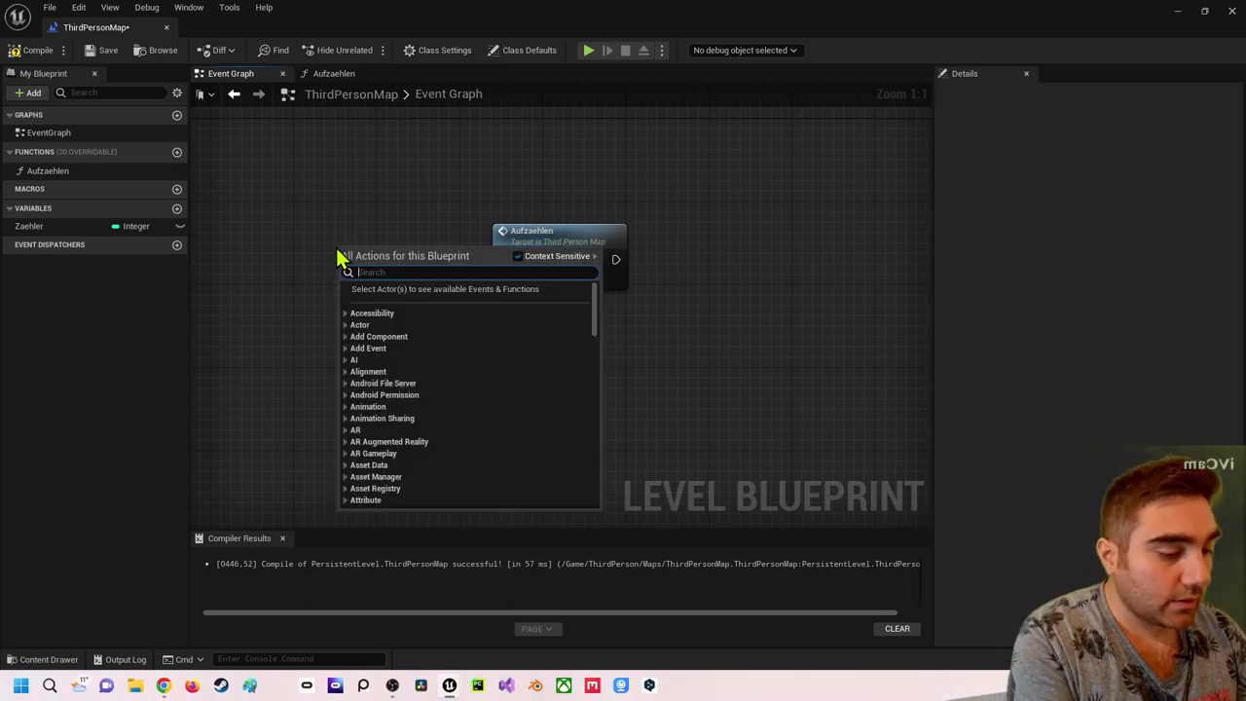
click(662, 256)
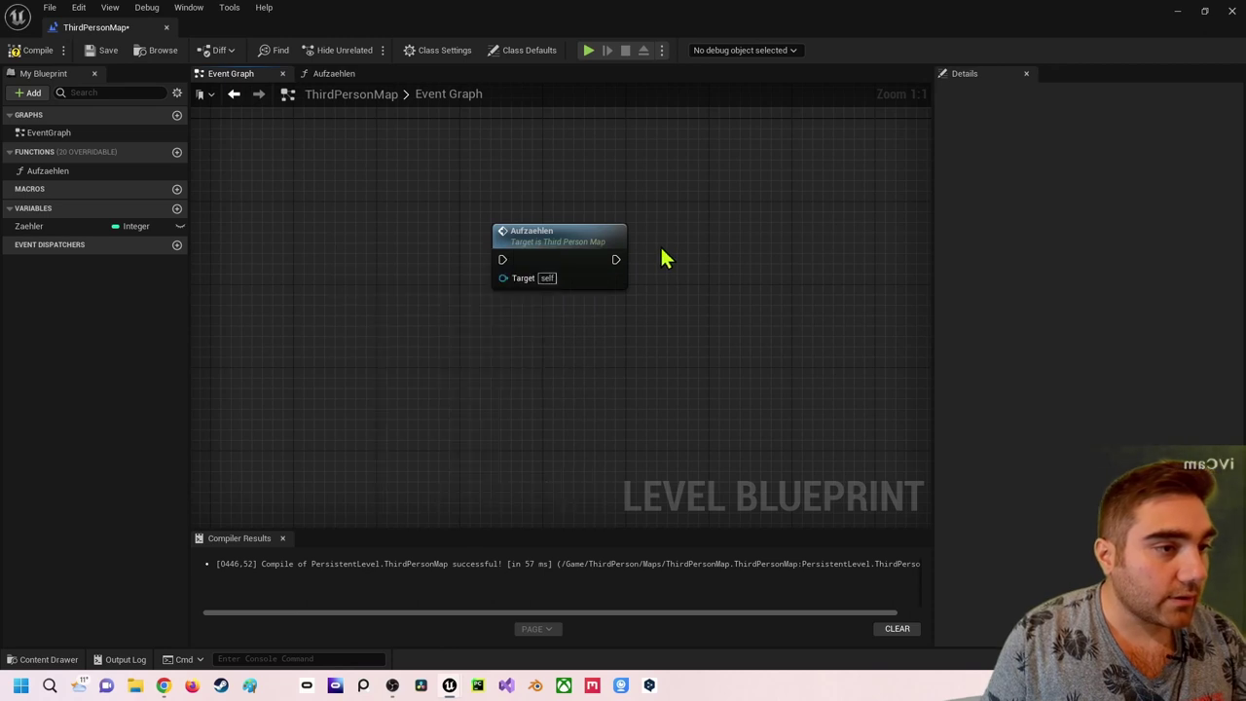
double_click(560, 242)
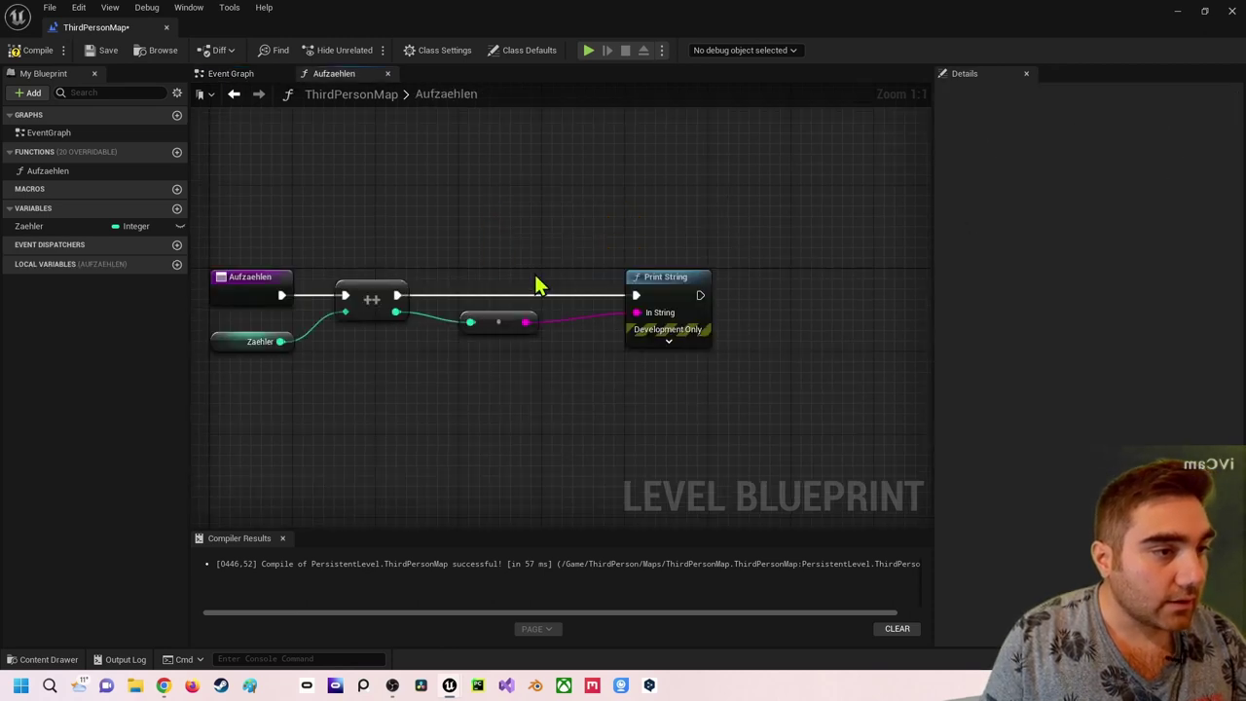
click(234, 93)
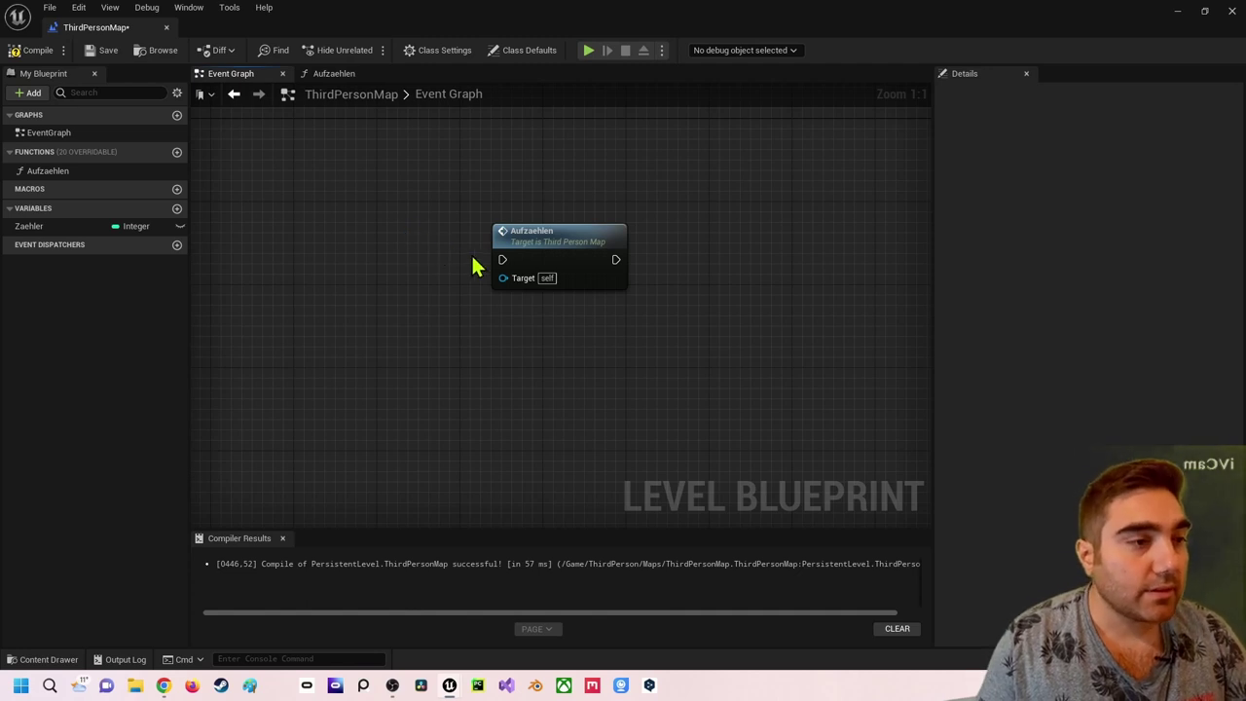
- Add a Set Timer by Function Name node and delete the Aufzaehlen call
right_click(392, 365)
text(settimer)
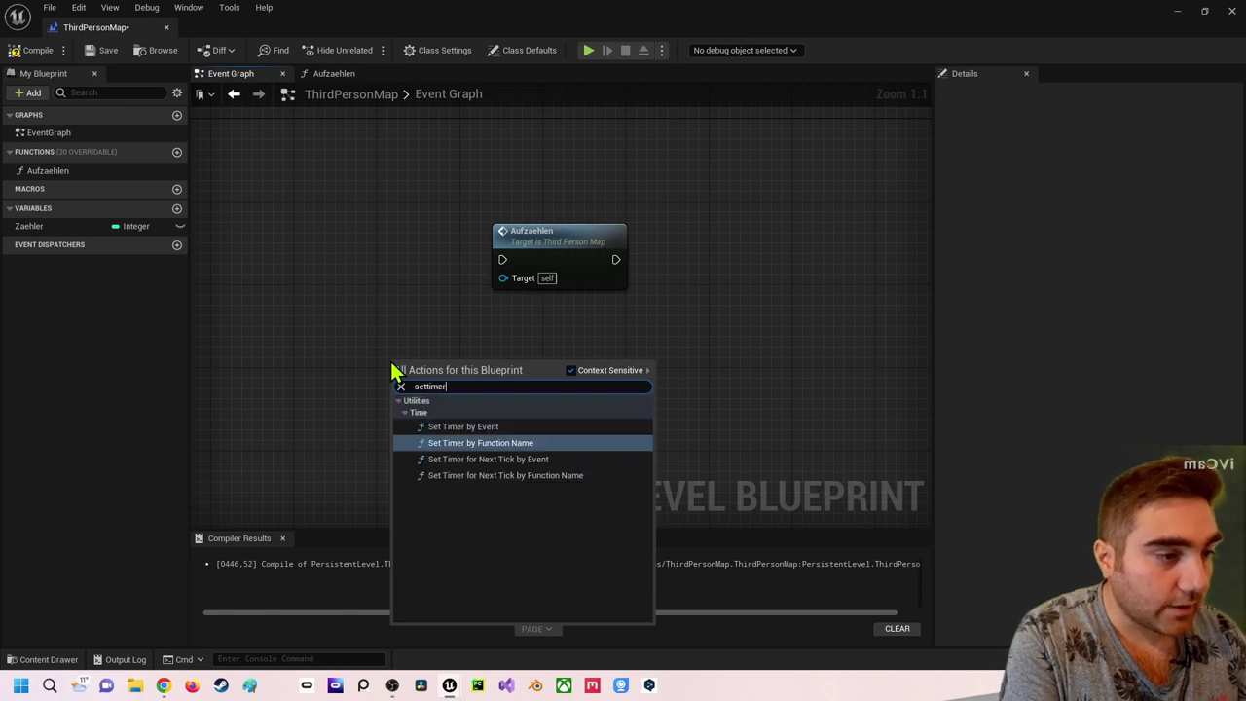
key(Return)
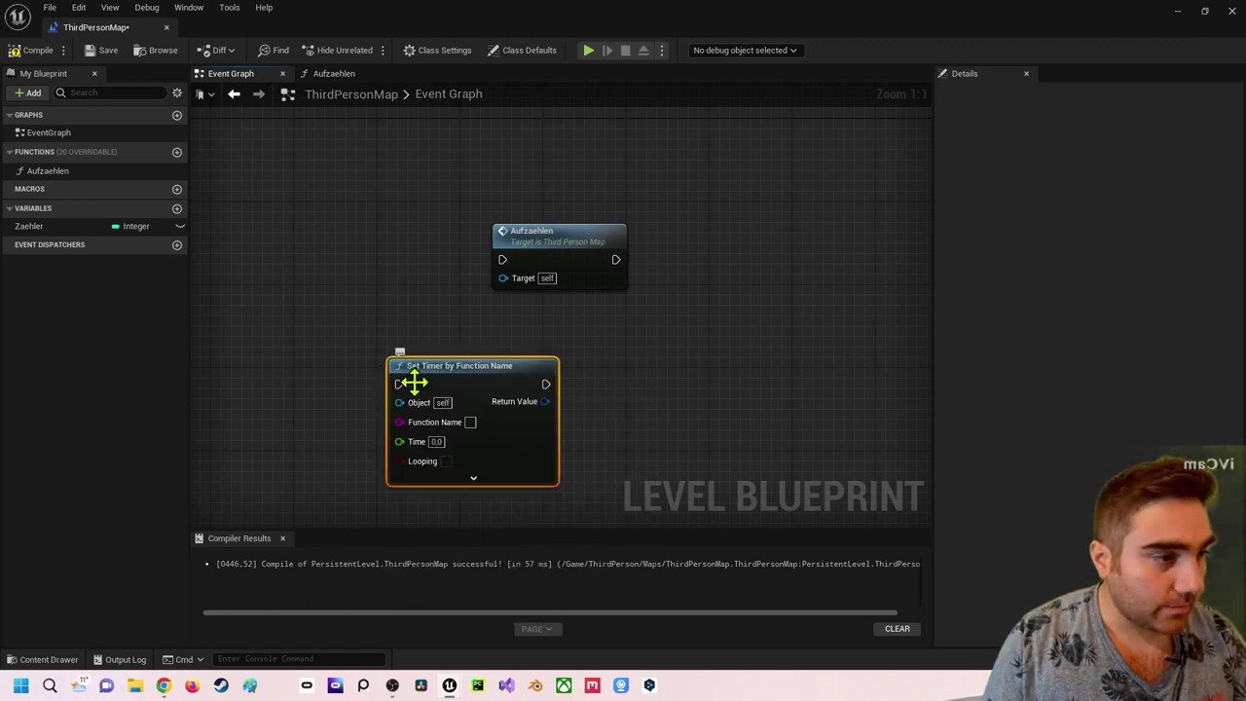
mouse_move(456, 371)
mouse_down()
mouse_move(761, 265)
mouse_move(761, 254)
mouse_up()
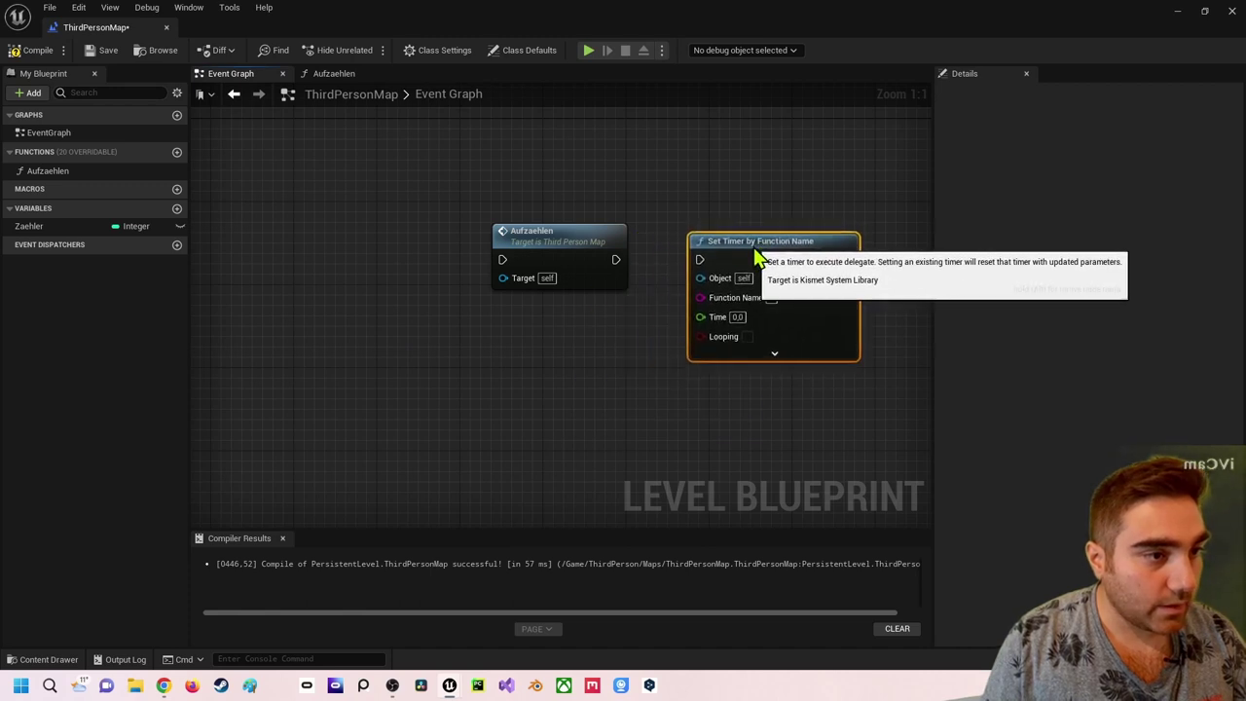
click(538, 244)
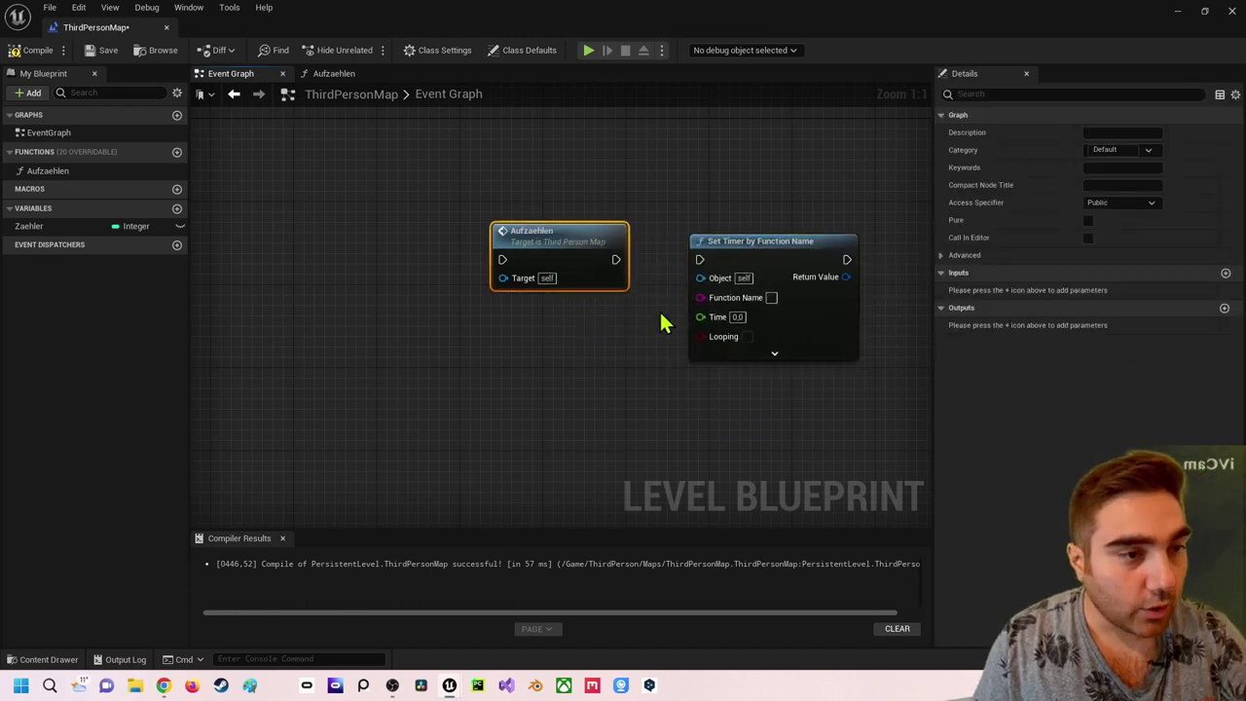
key(Delete)
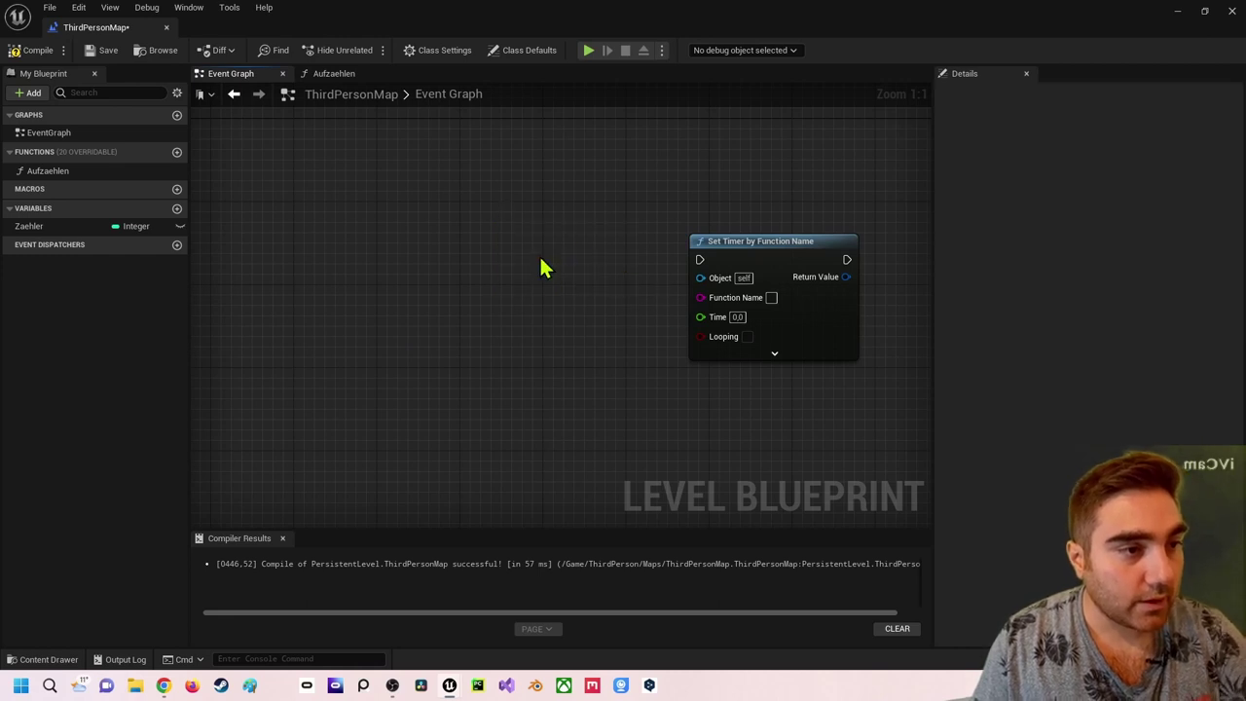
- Move the timer node into place and start wiring its execution input
drag(768, 233, 535, 249)
click(379, 259)
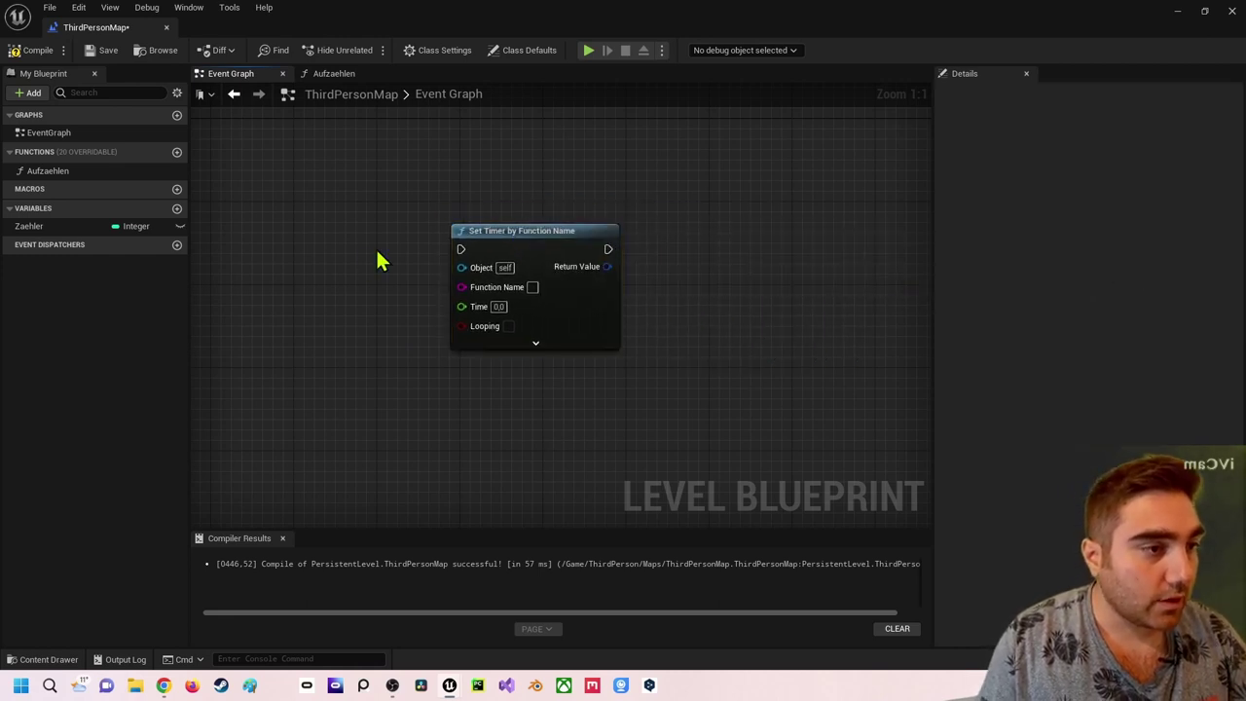
right_drag(379, 259, 517, 230)
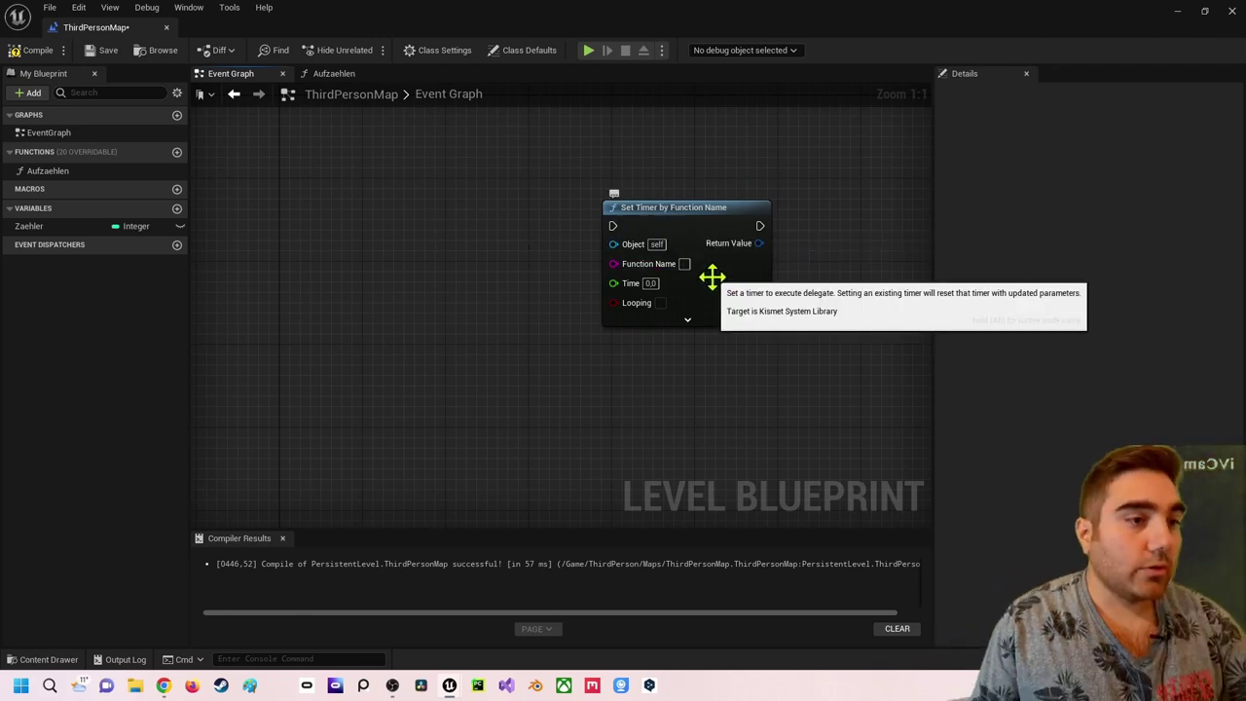
click(662, 209)
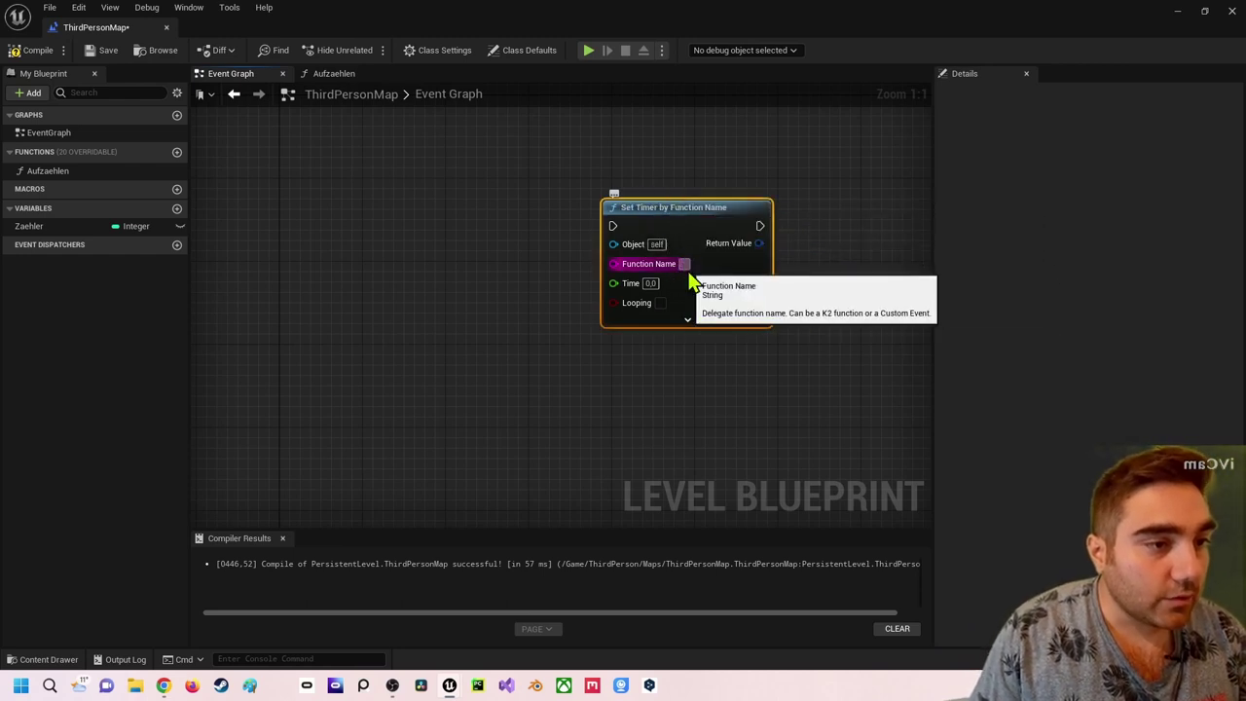
click(650, 283)
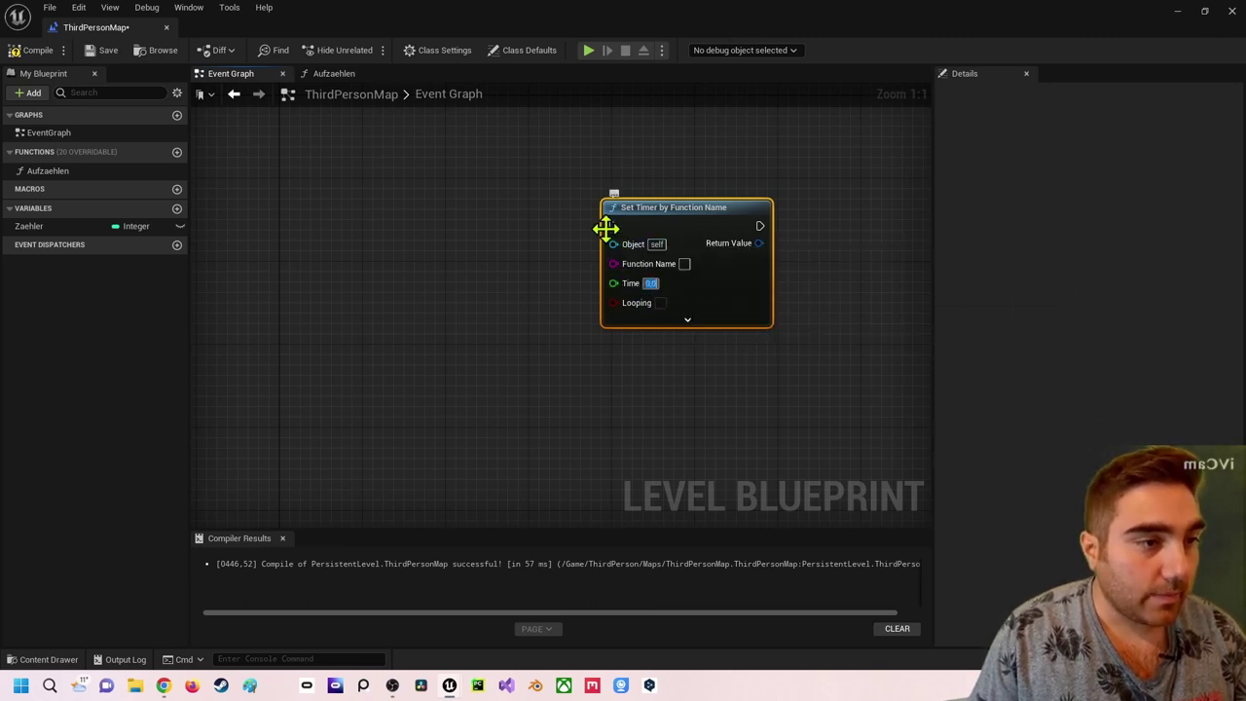
drag(612, 225, 487, 228)
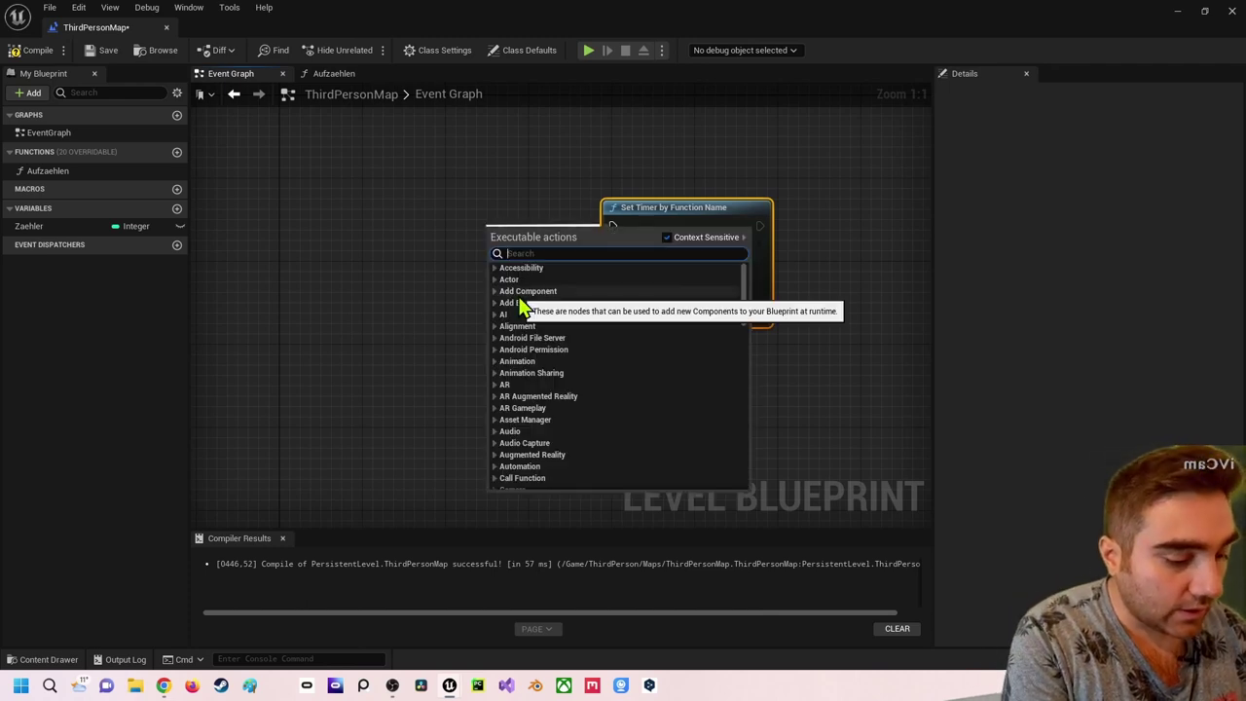
- Connect an Event BeginPlay node to the timer's execution input
click(494, 302)
click(521, 305)
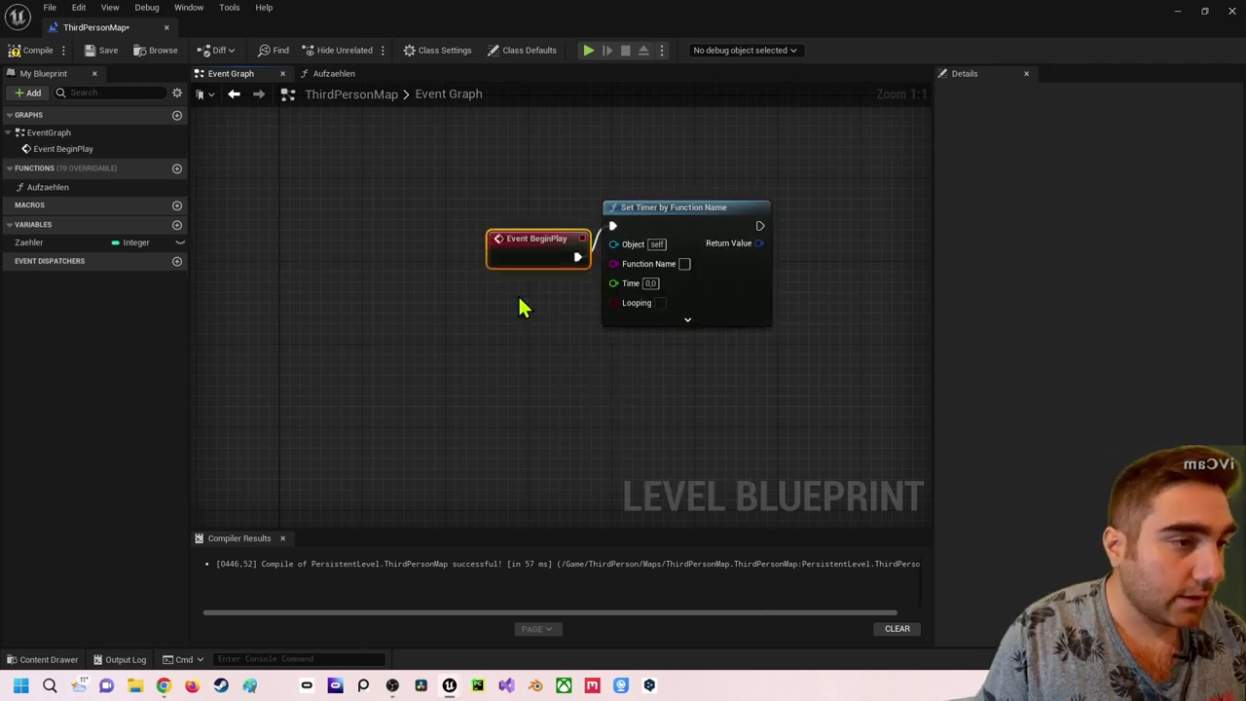
drag(542, 250, 520, 219)
click(499, 308)
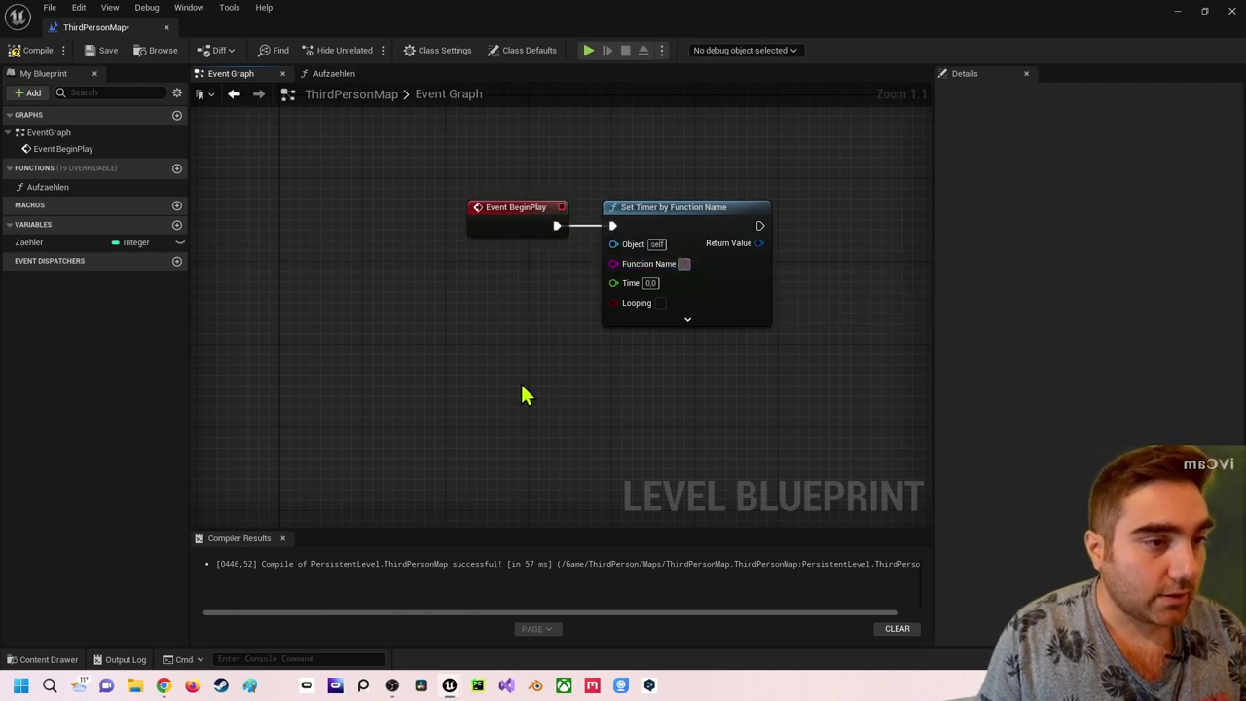
- Set Function Name to Aufzaehlen, Time 0,1 with Looping enabled, and compile
click(53, 193)
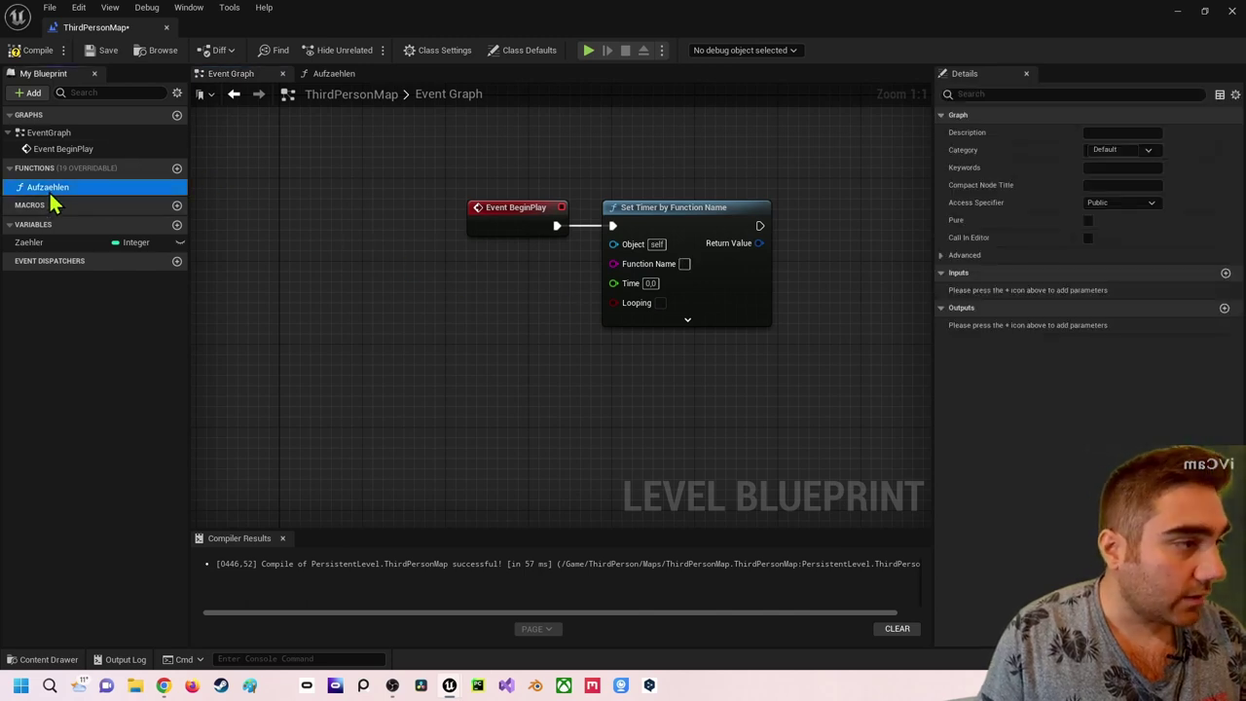
click(52, 194)
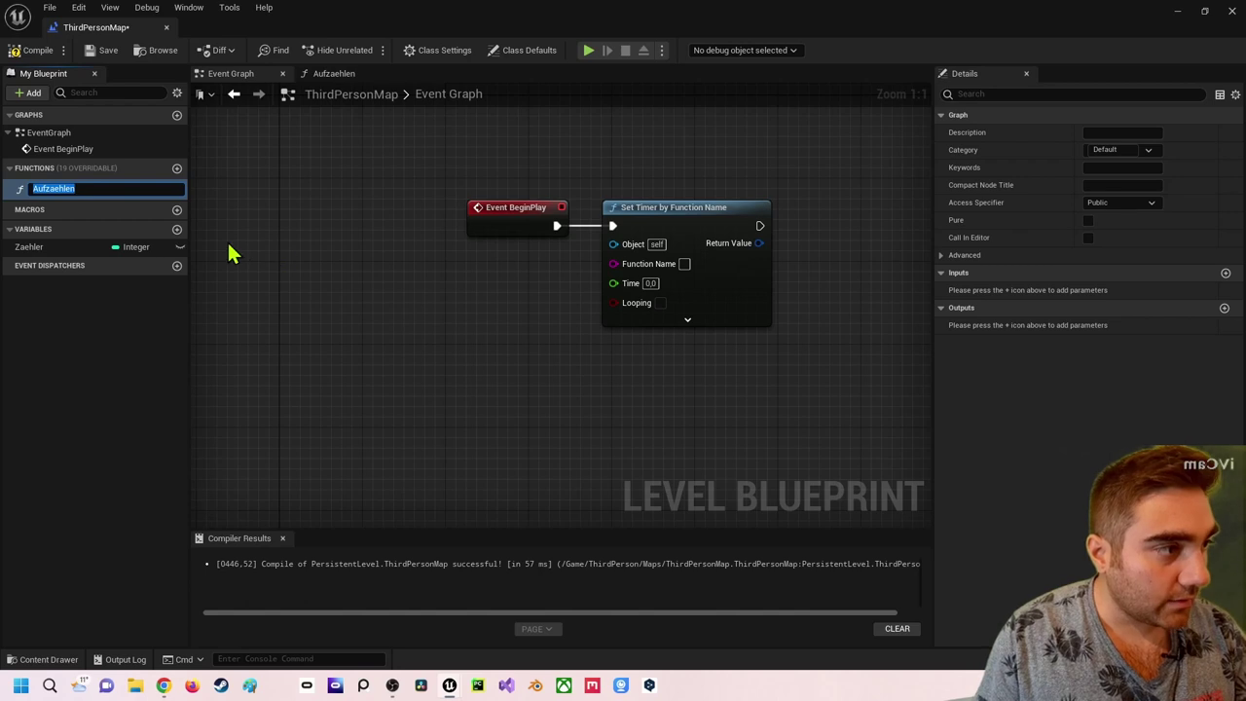
key(Return)
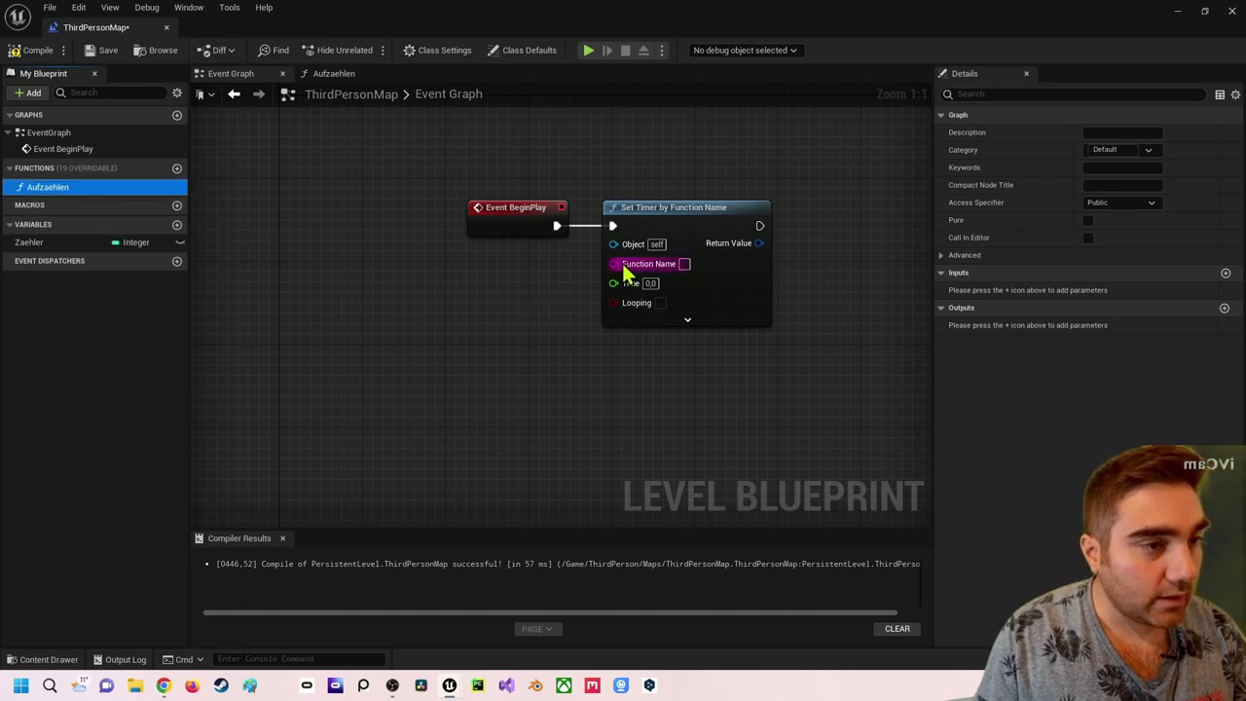
click(655, 333)
text(Aufzaehlen)
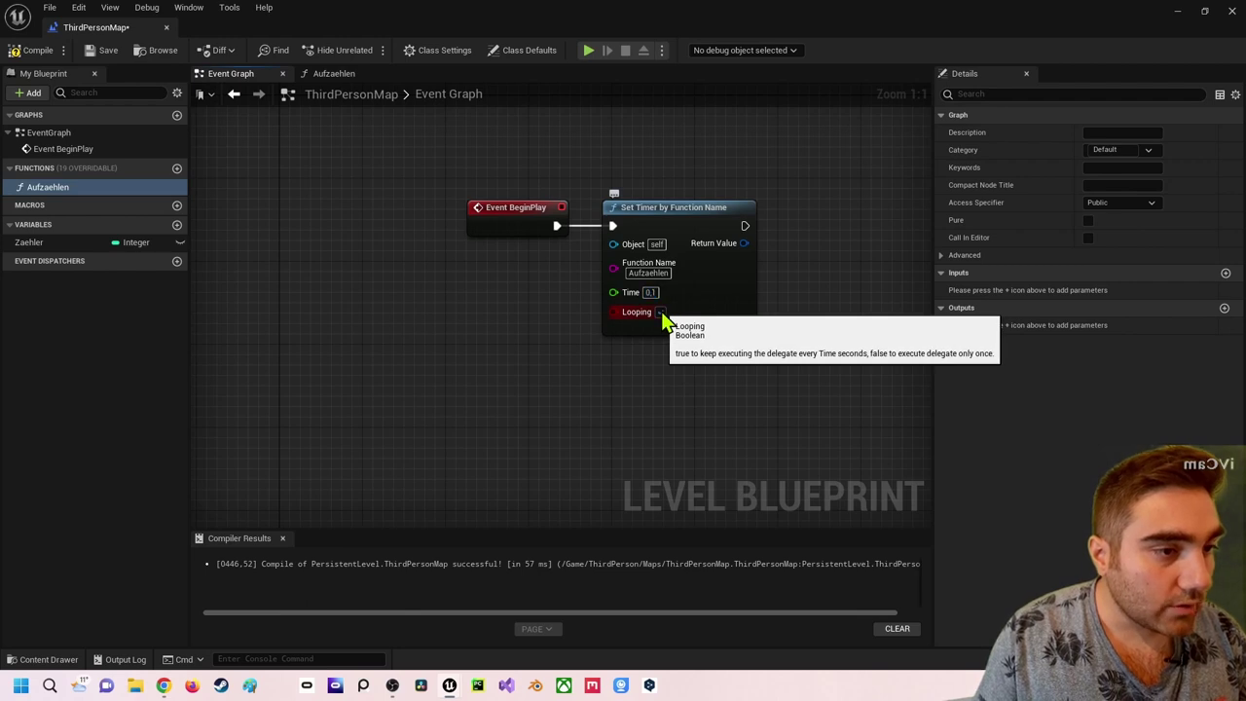
click(661, 313)
click(30, 51)
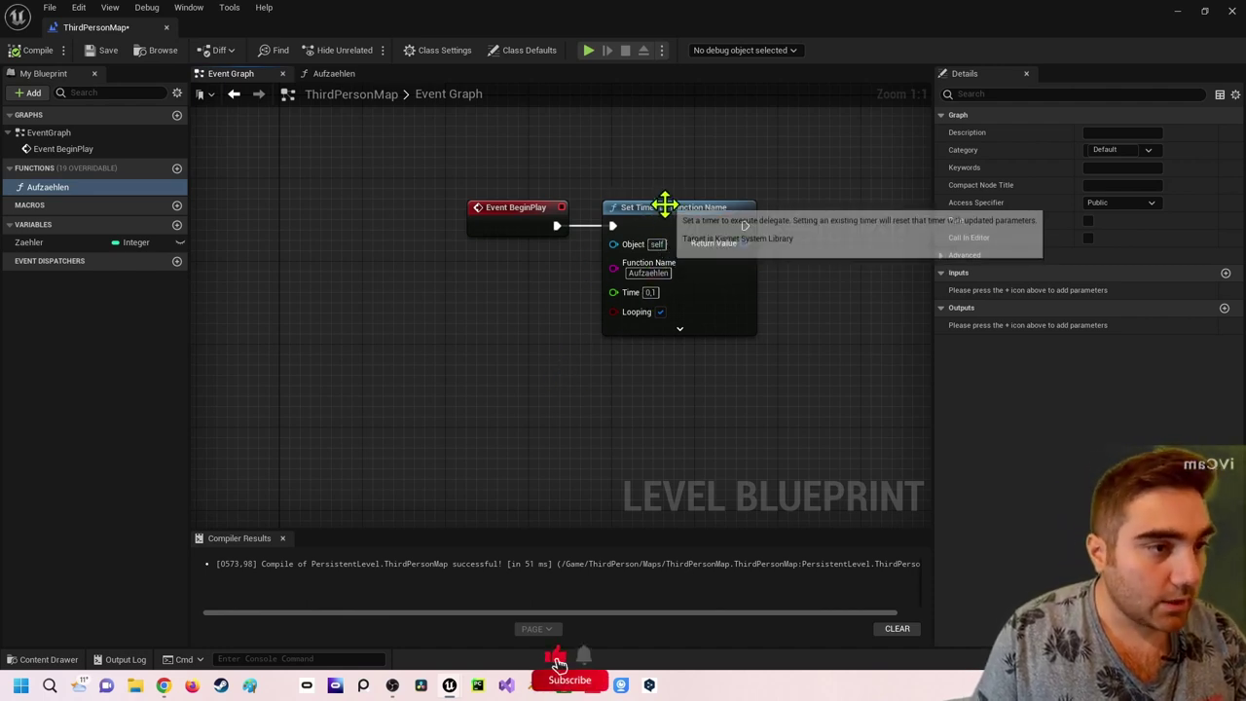
drag(664, 205, 705, 205)
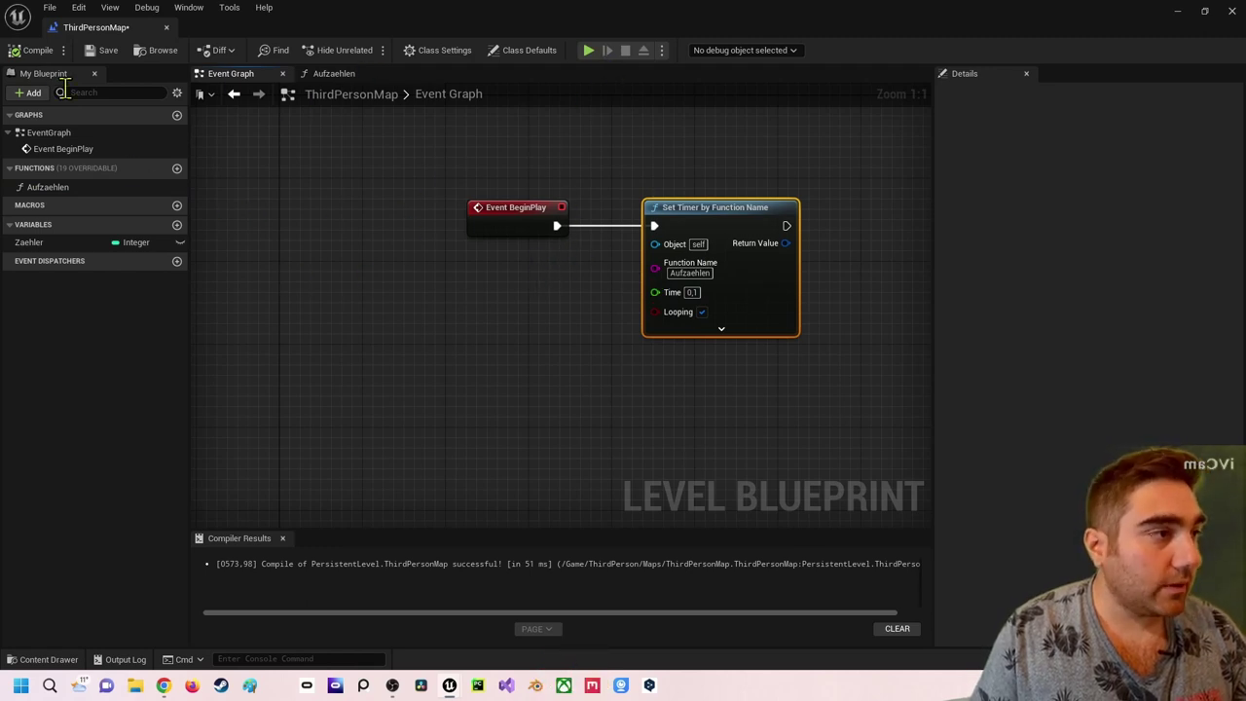
- Review the Zaehler and increment nodes in Aufzaehlen, then return to the Event Graph
click(352, 75)
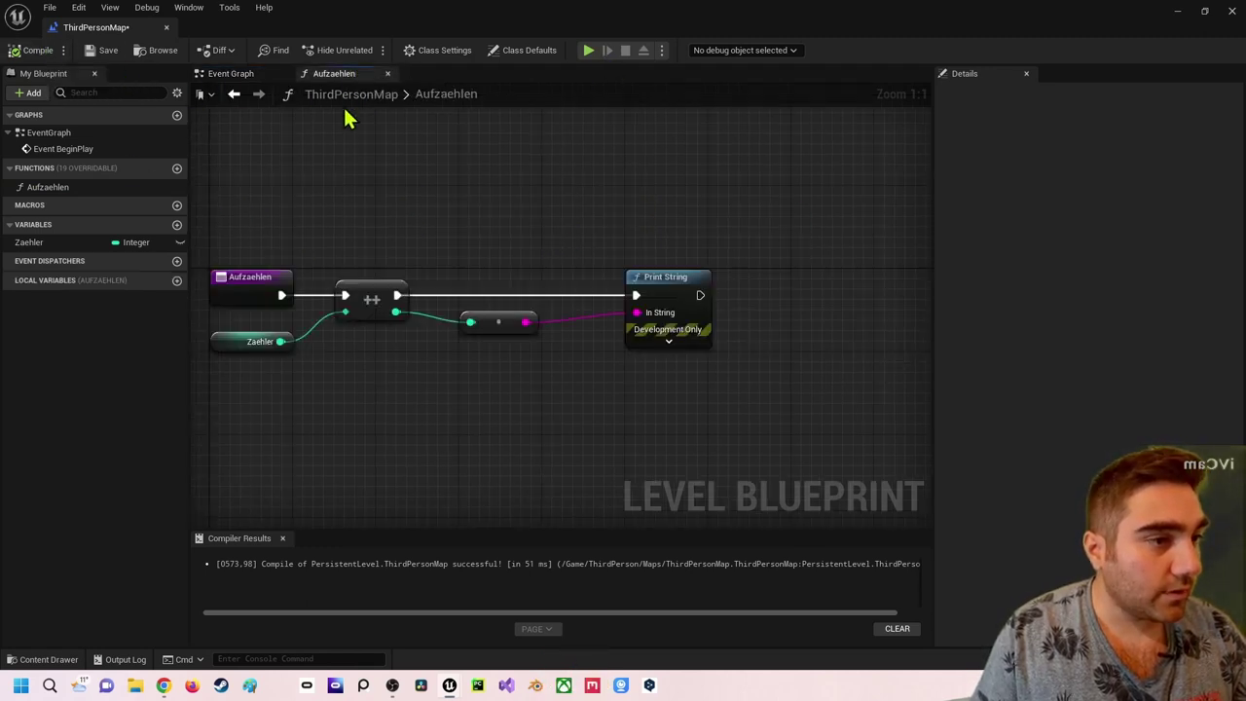
click(363, 301)
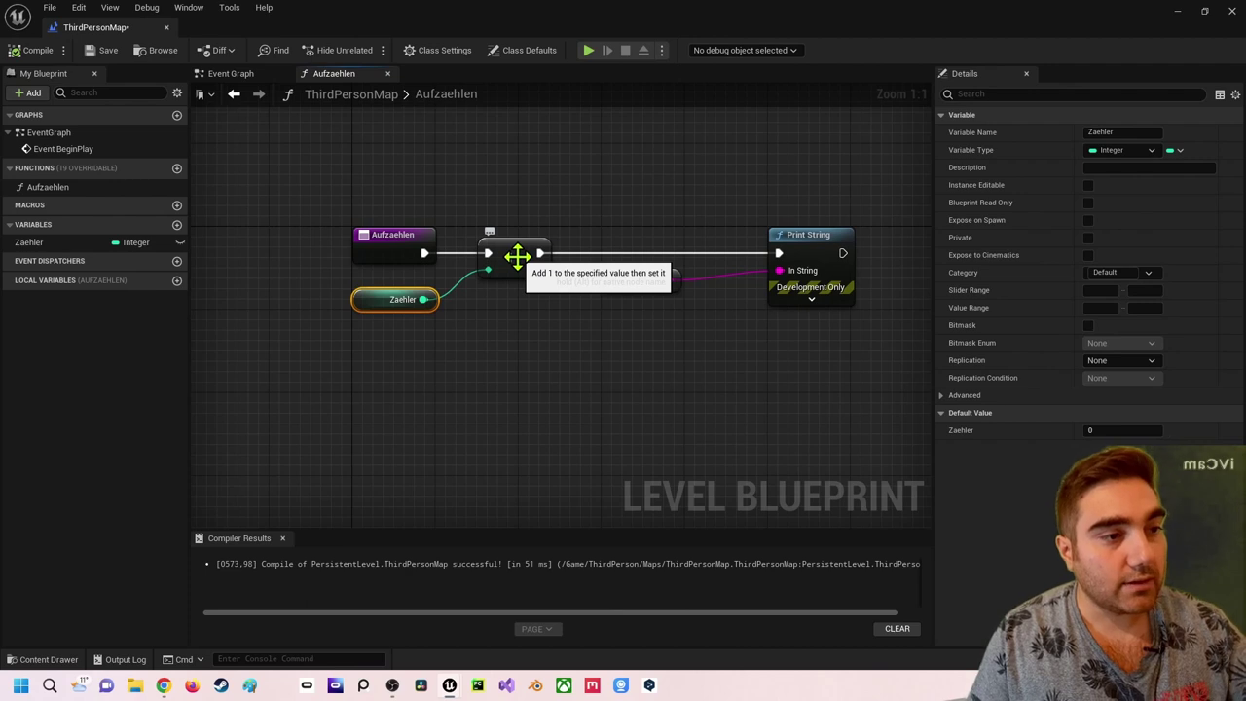
click(516, 261)
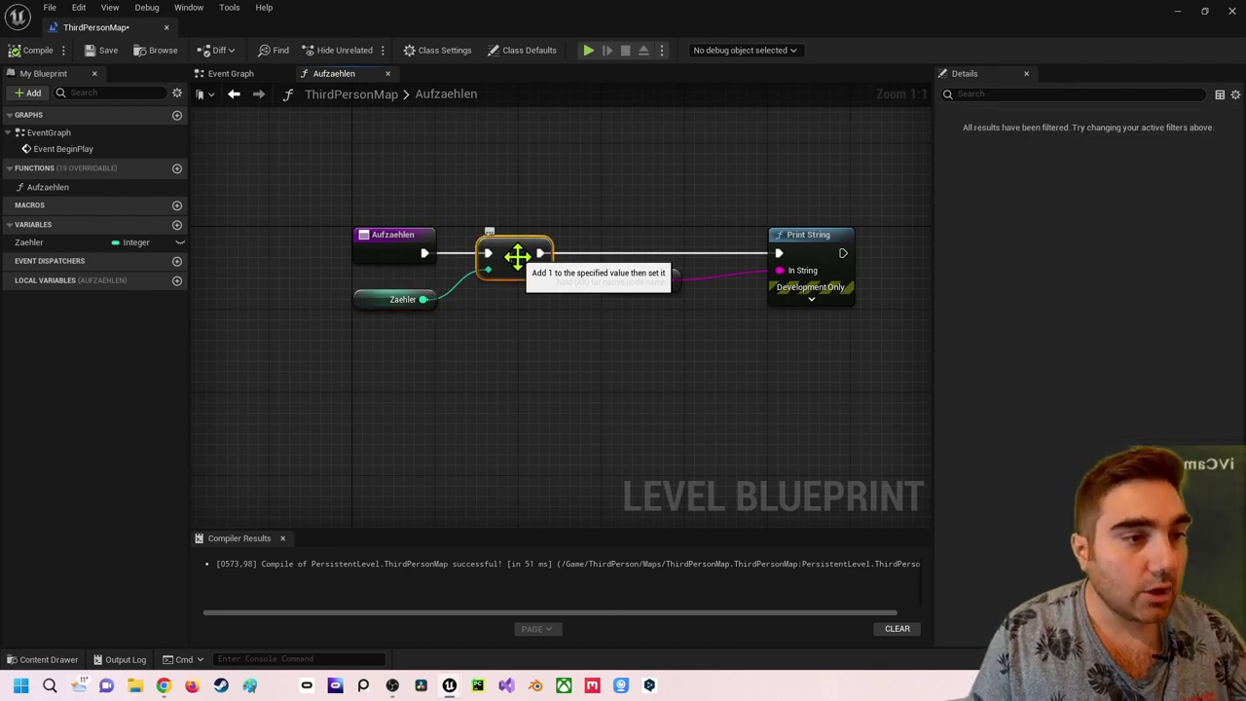
click(374, 296)
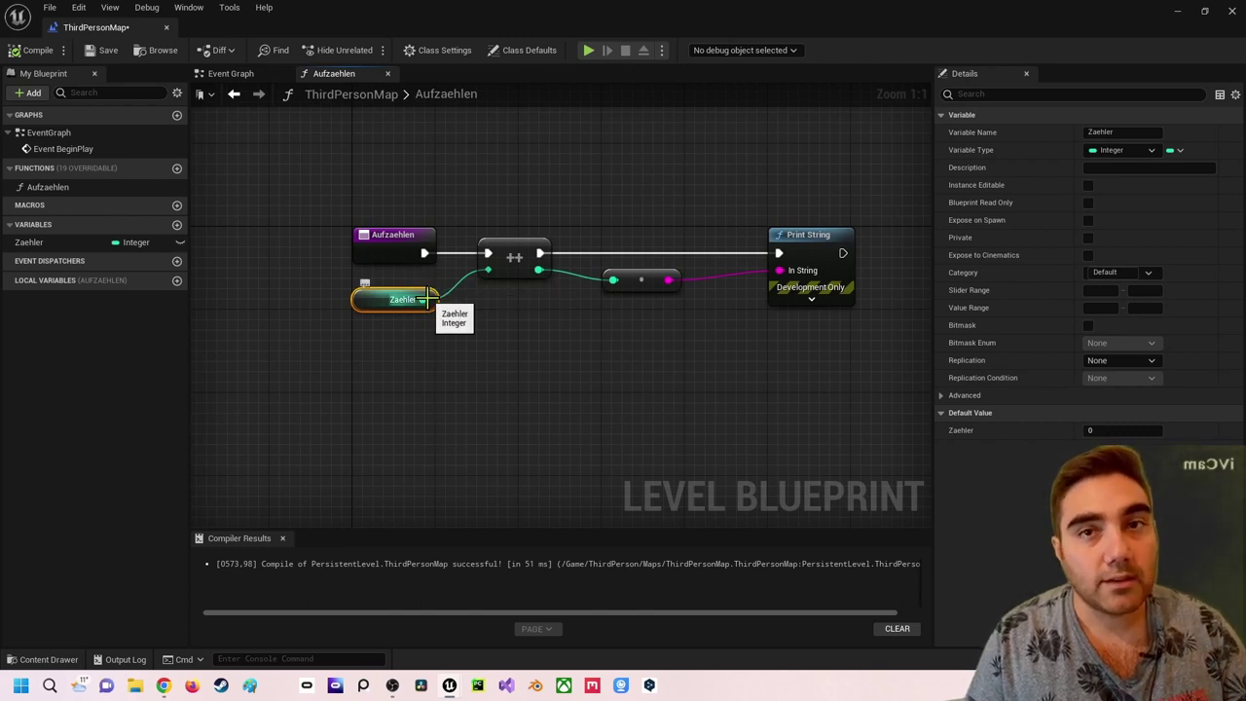
right_drag(517, 339, 531, 289)
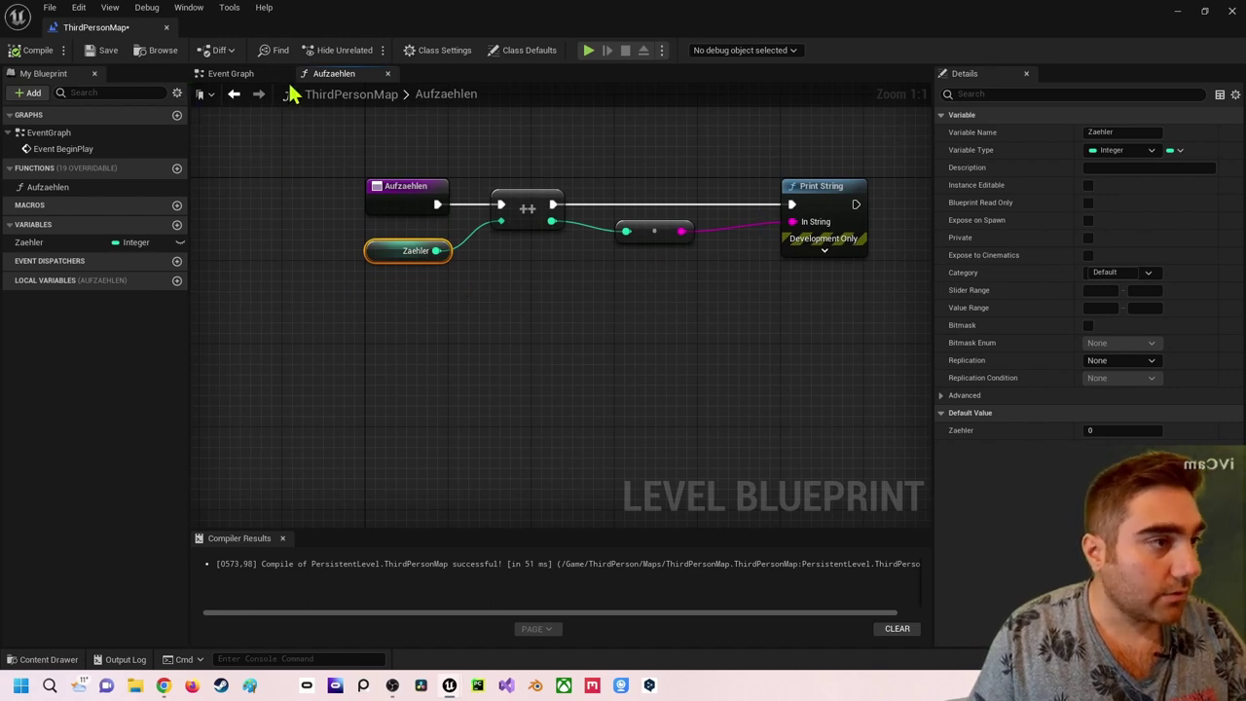
click(255, 75)
- Compile and play in a New Editor Window, watching Zaehler count up, then stop
click(36, 51)
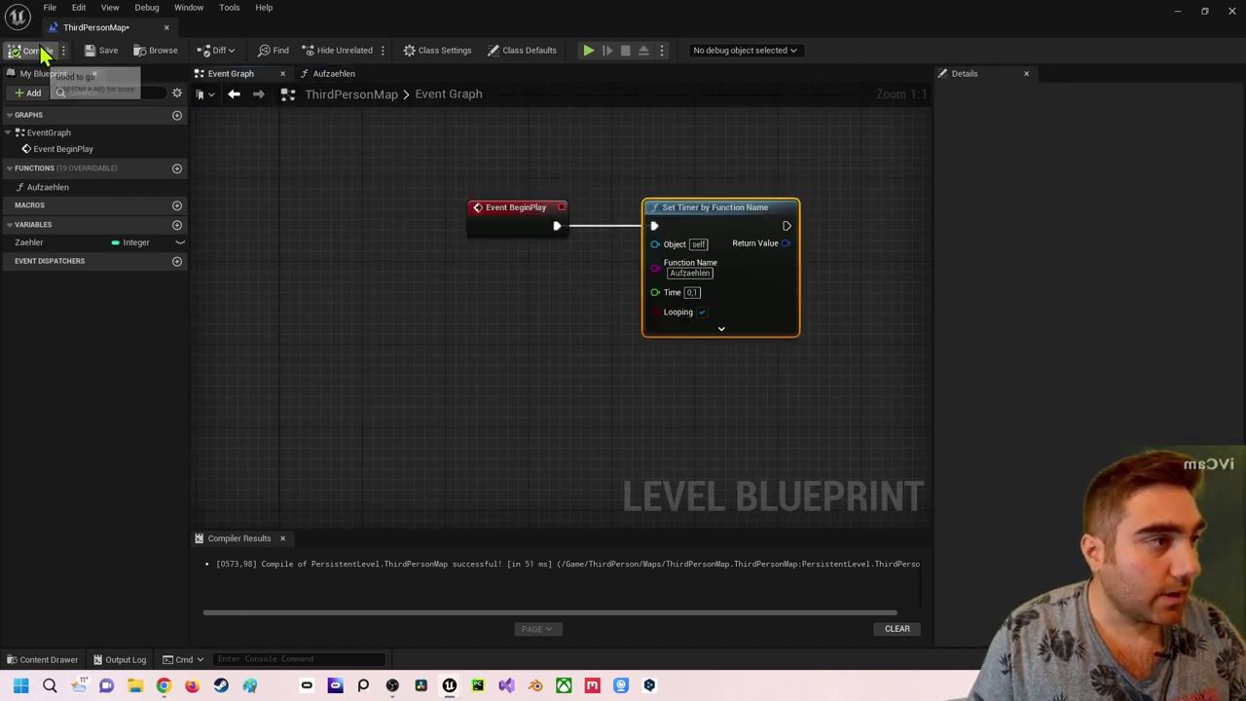
click(660, 49)
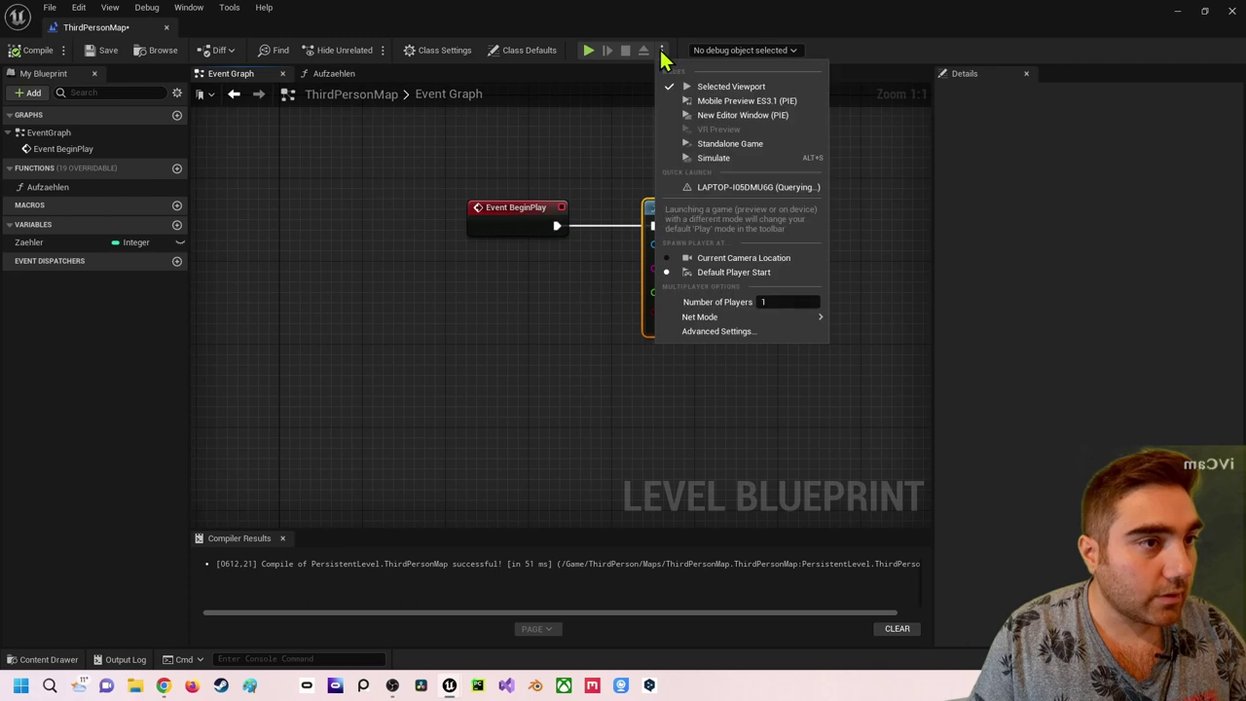
click(706, 118)
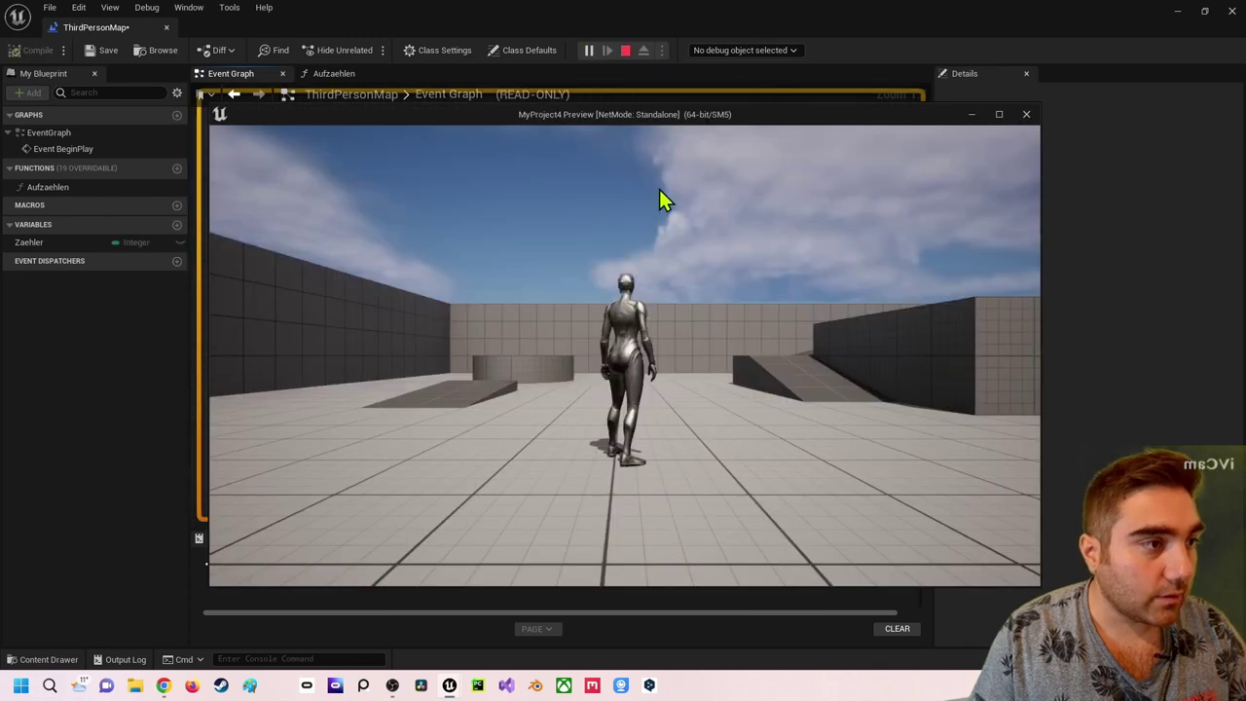
key(w)
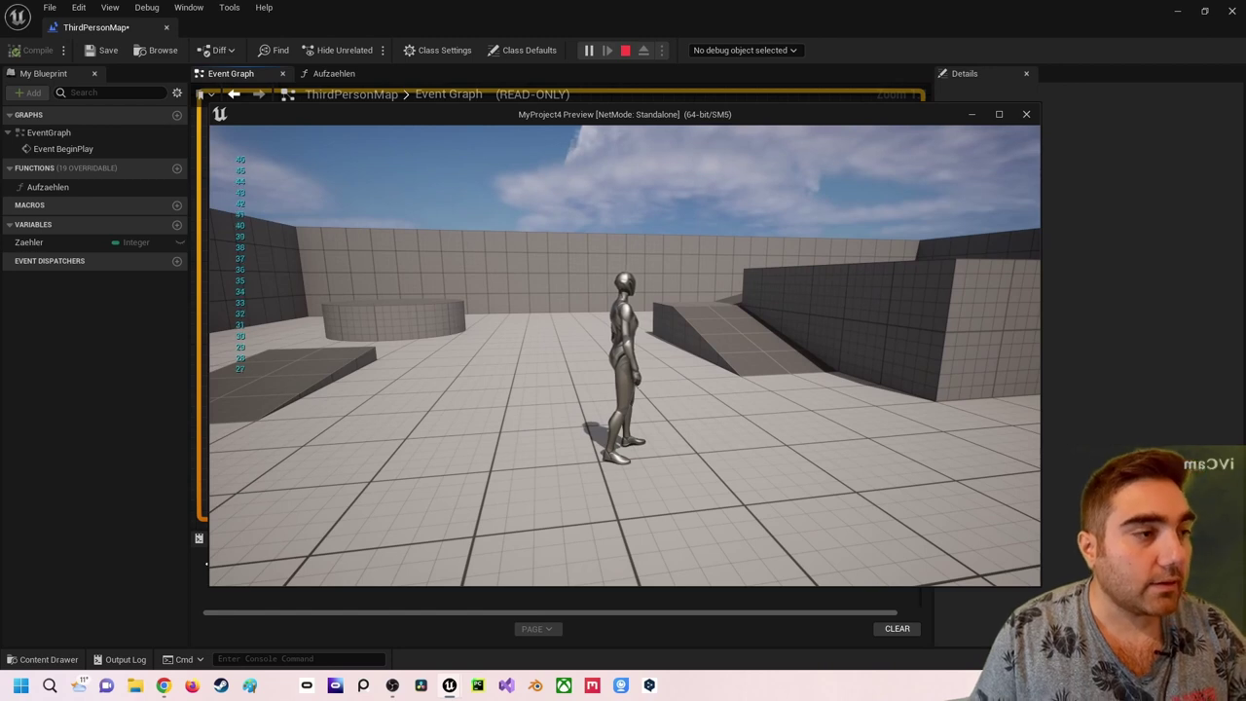
key(Escape)
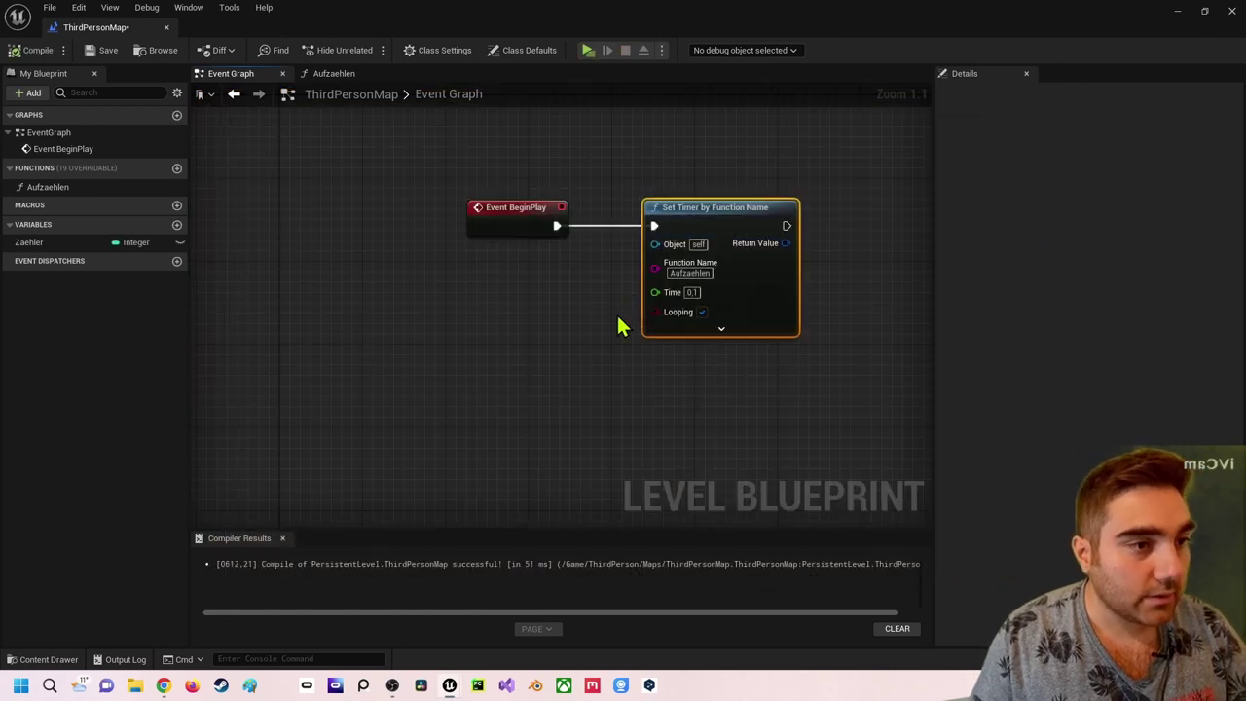
right_drag(523, 232, 561, 275)
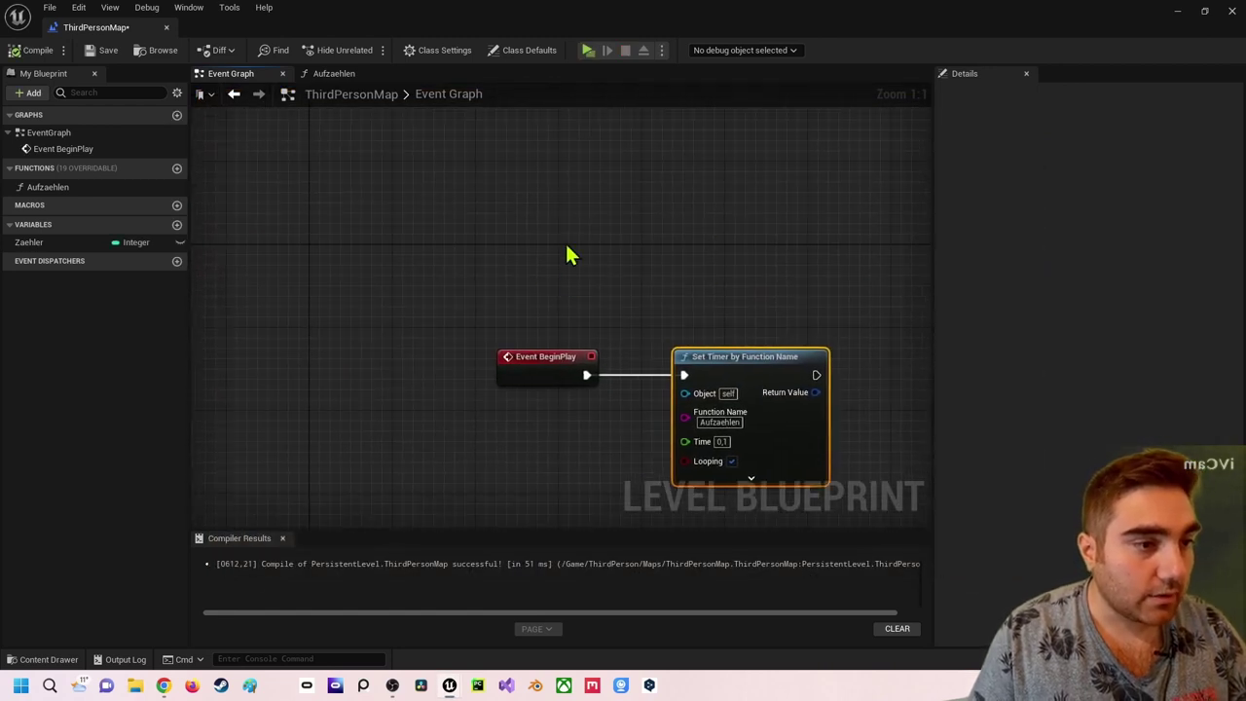
- Add a keyboard 1 key event and search 'pausetime' from its Pressed pin
right_drag(600, 240, 623, 263)
right_click(531, 206)
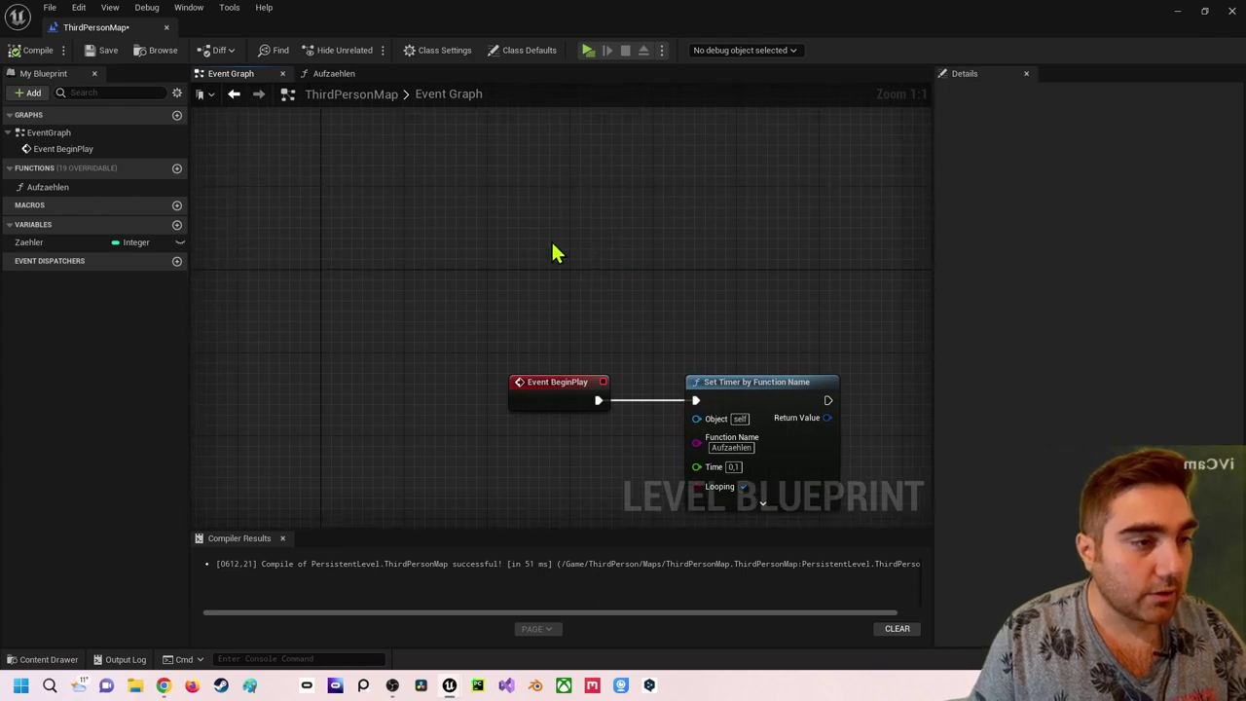
text(1 ke)
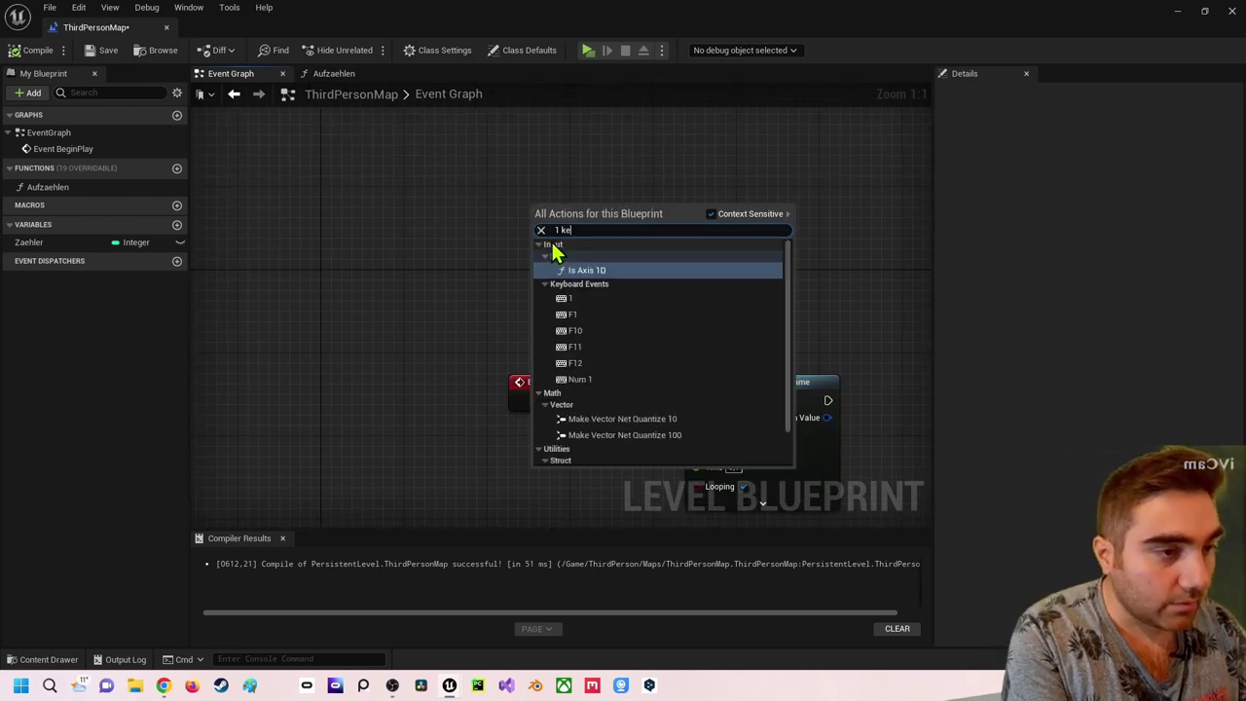
text(y)
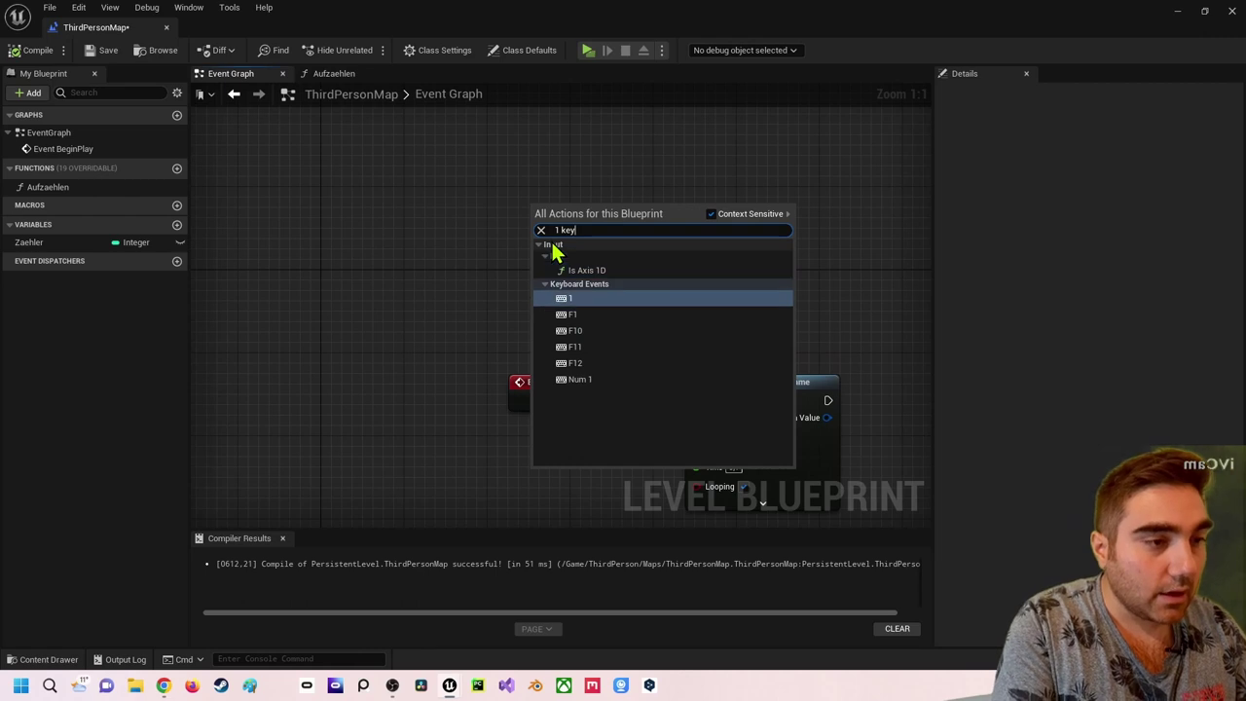
key(Return)
mouse_move(644, 243)
right_down()
mouse_move(555, 216)
mouse_move(506, 242)
right_up()
right_click(503, 234)
click(499, 202)
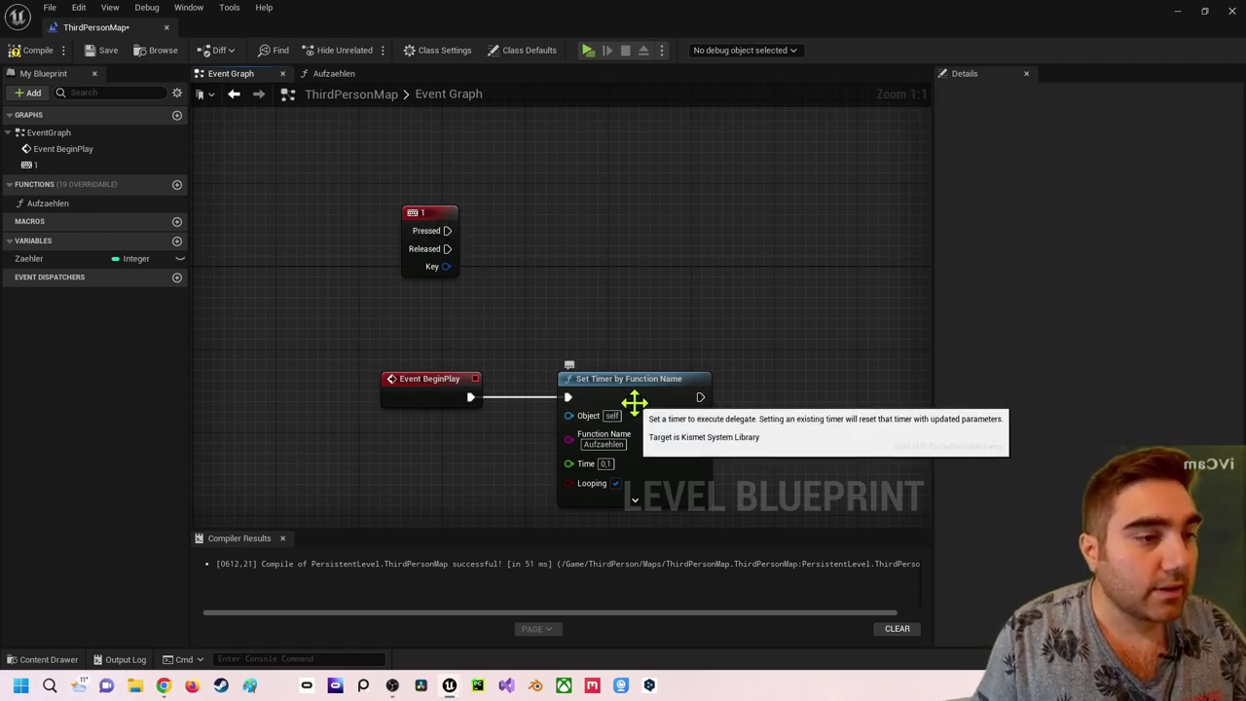
drag(449, 231, 576, 234)
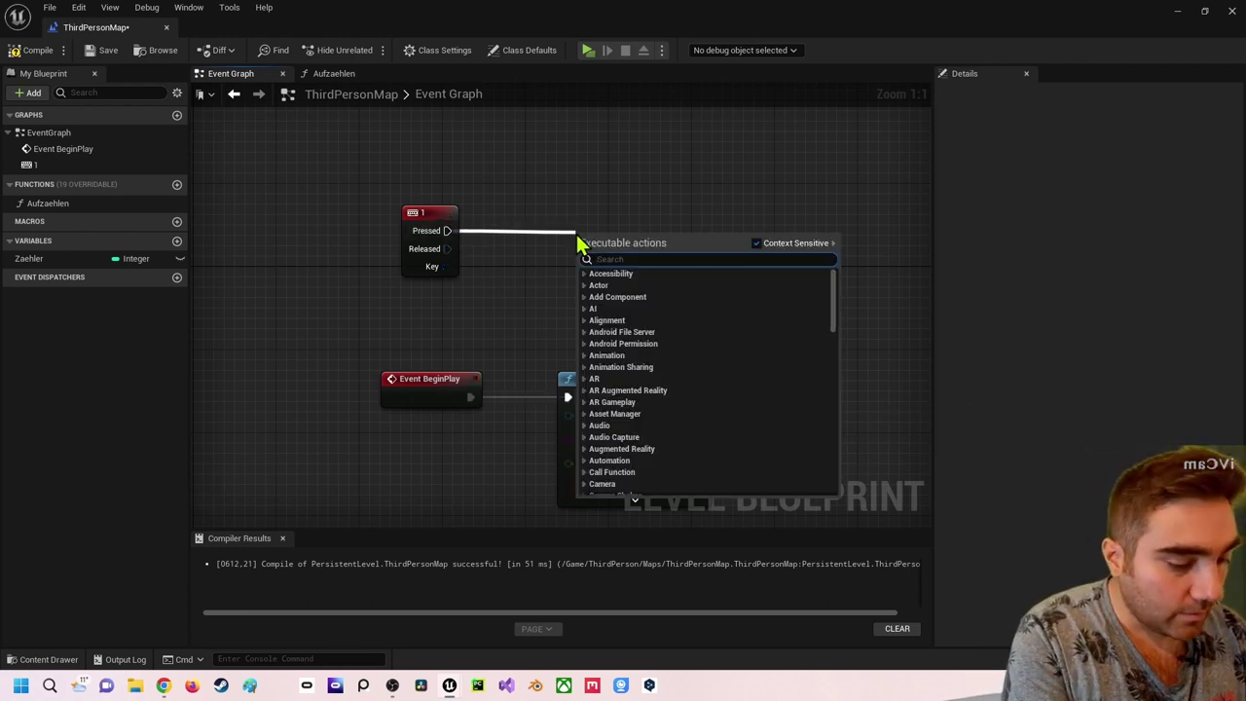
text(pause)
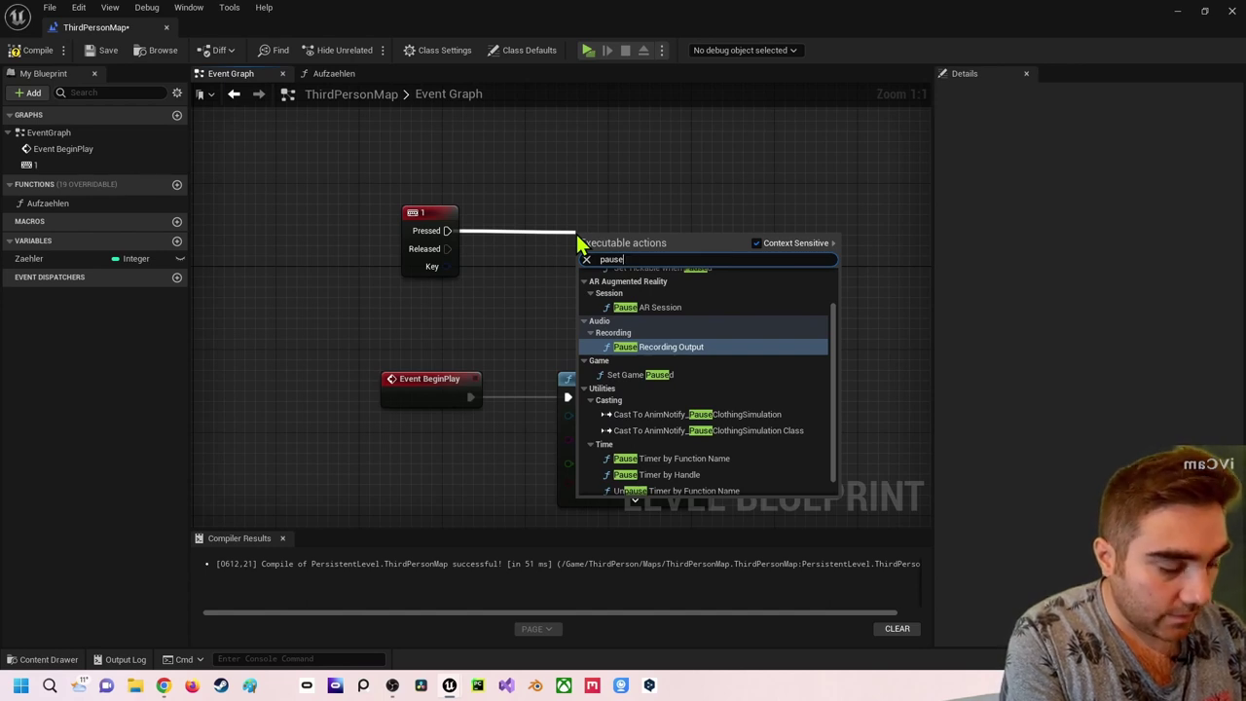
text(time)
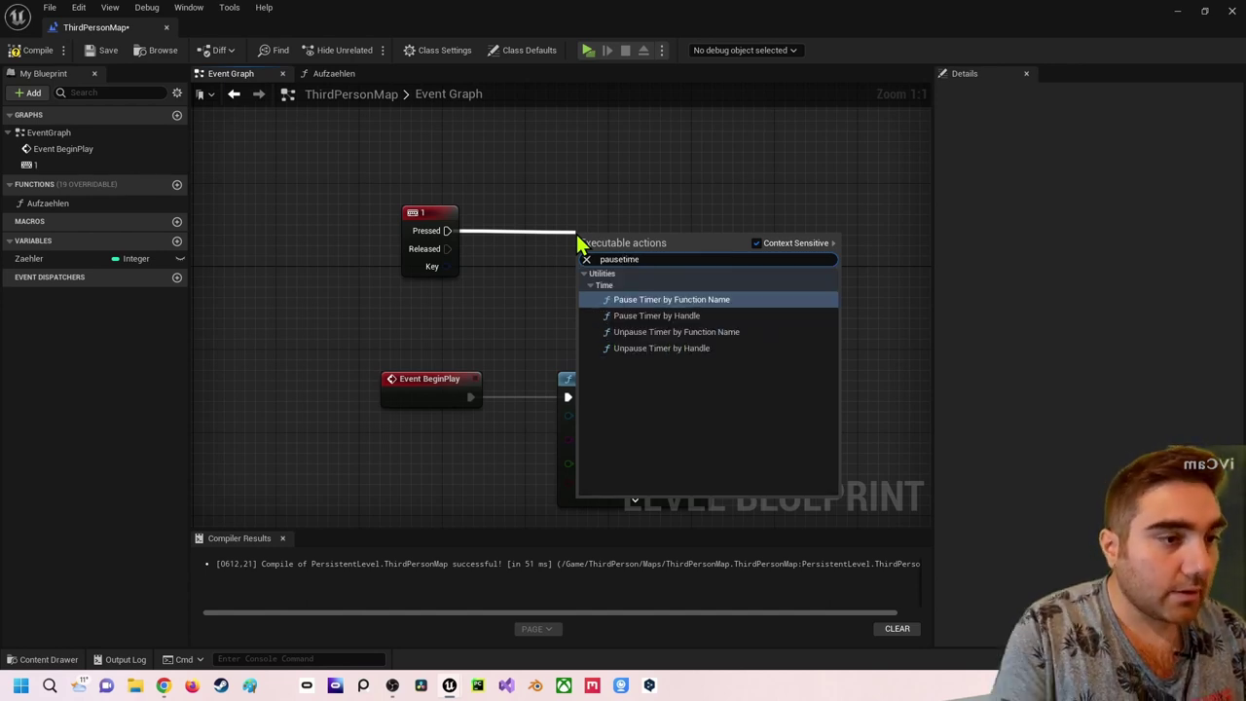
- Add a Pause Timer by Function Name node after key 1's Pressed event
click(665, 299)
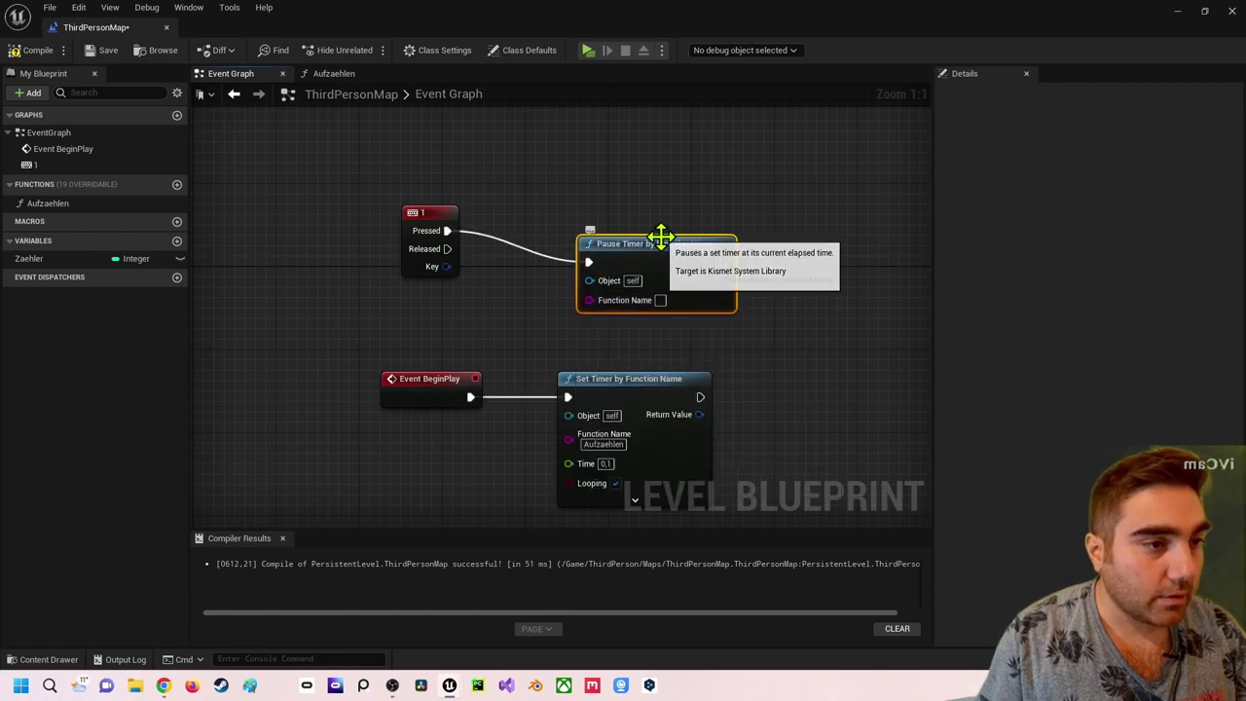
drag(658, 255, 650, 225)
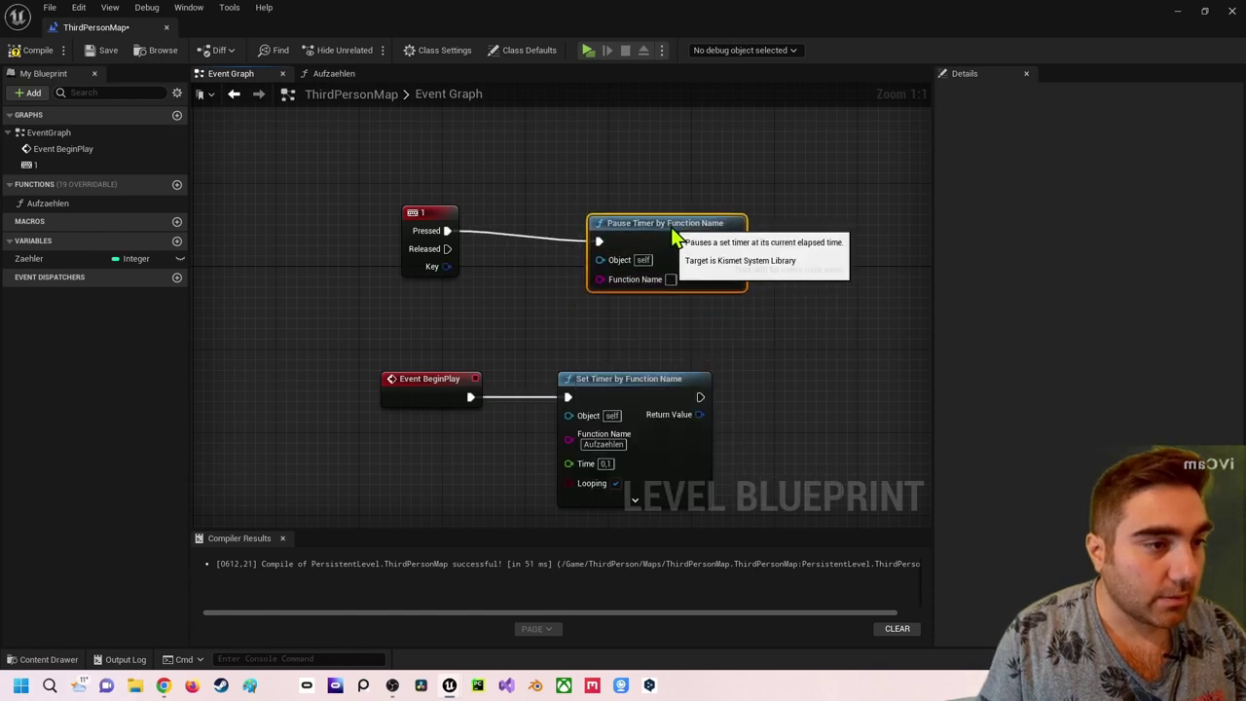
click(581, 325)
right_drag(581, 325, 572, 247)
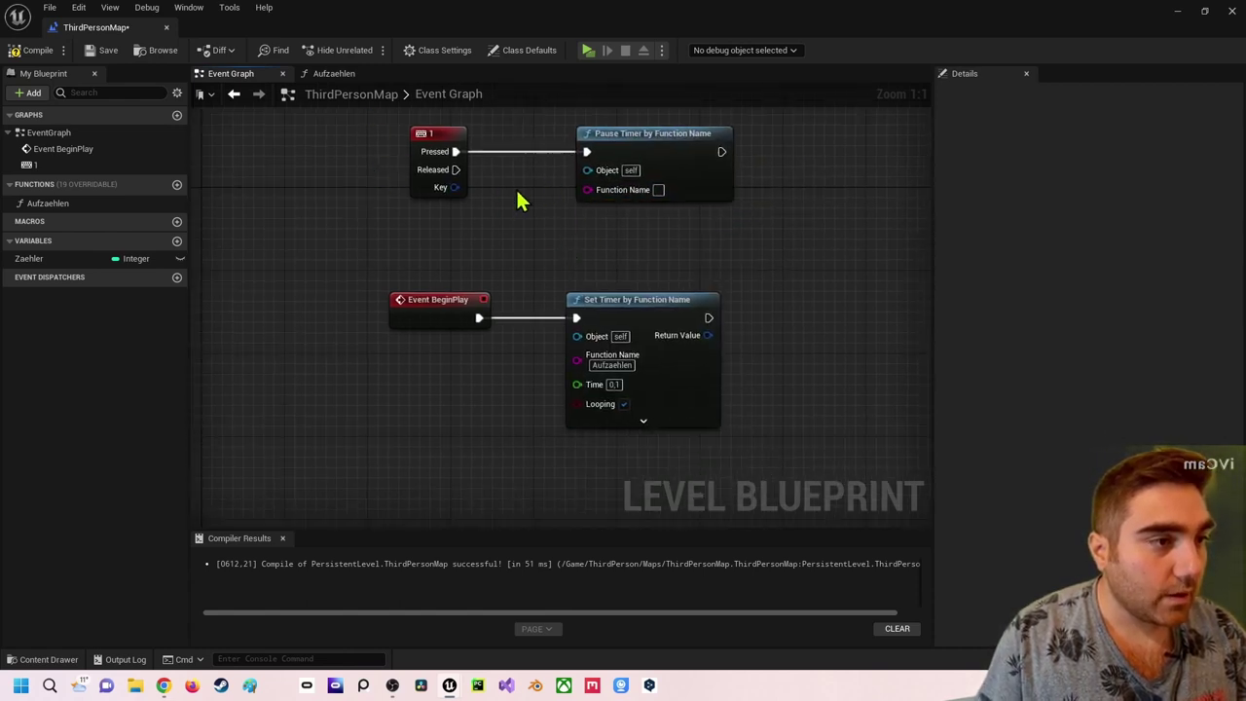
- Set the Pause Timer's Function Name to Aufzaehlen and recompile the Level Blueprint
click(657, 190)
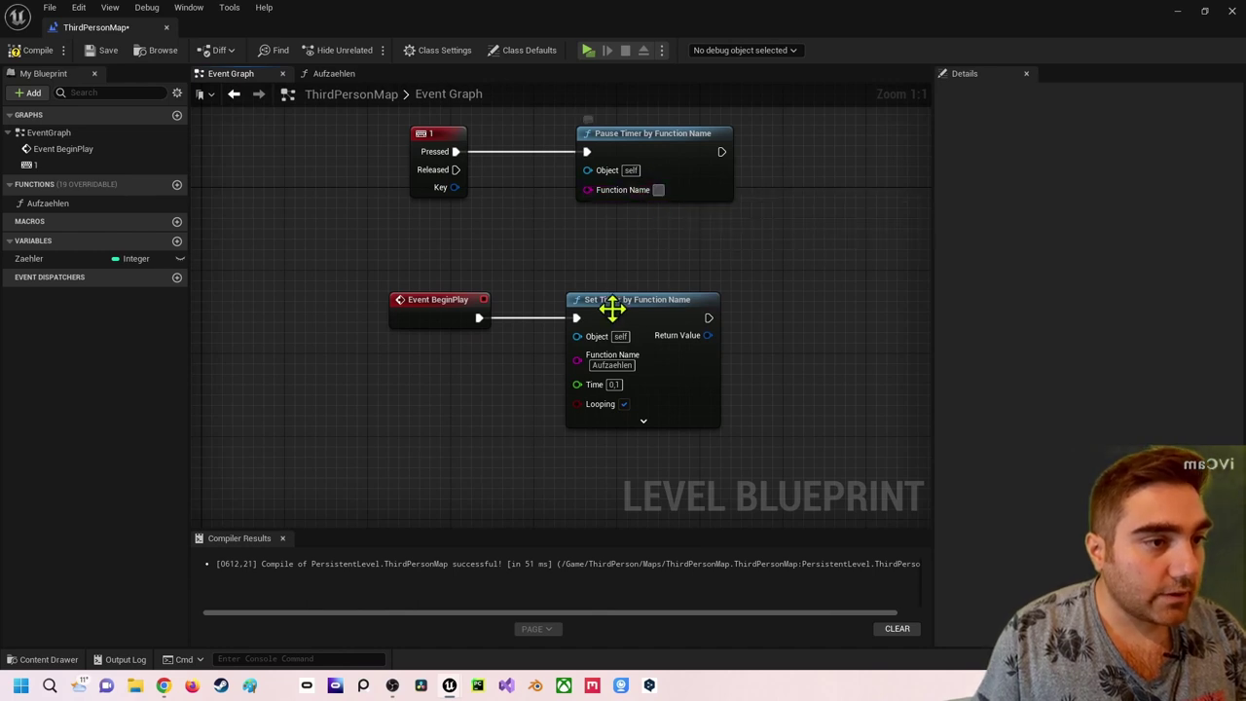
click(85, 204)
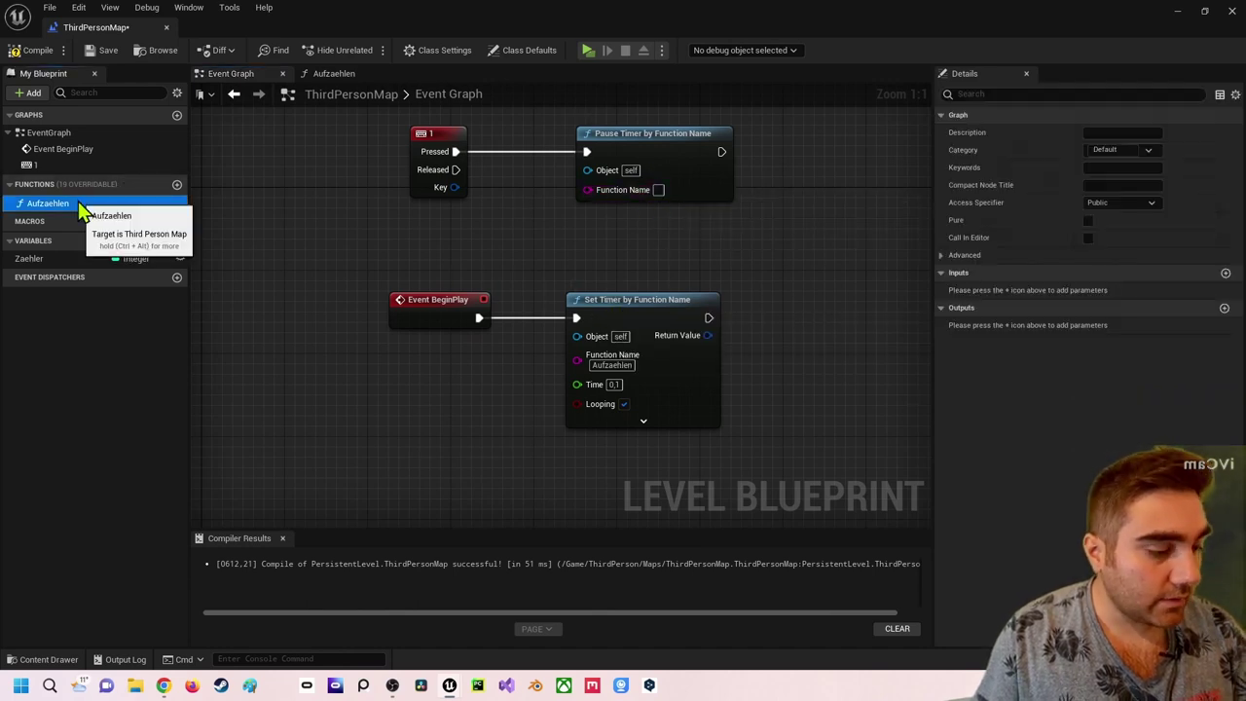
click(113, 203)
drag(113, 204, 660, 190)
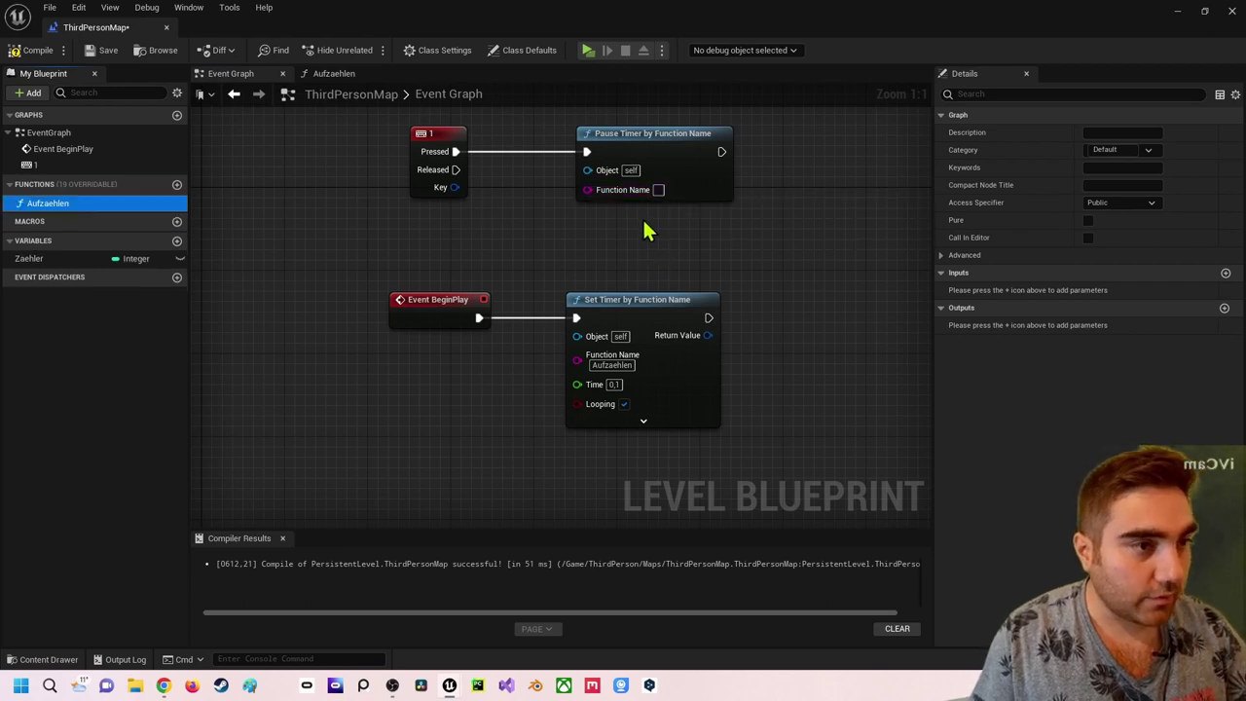
click(658, 190)
text(Aufzaehlen)
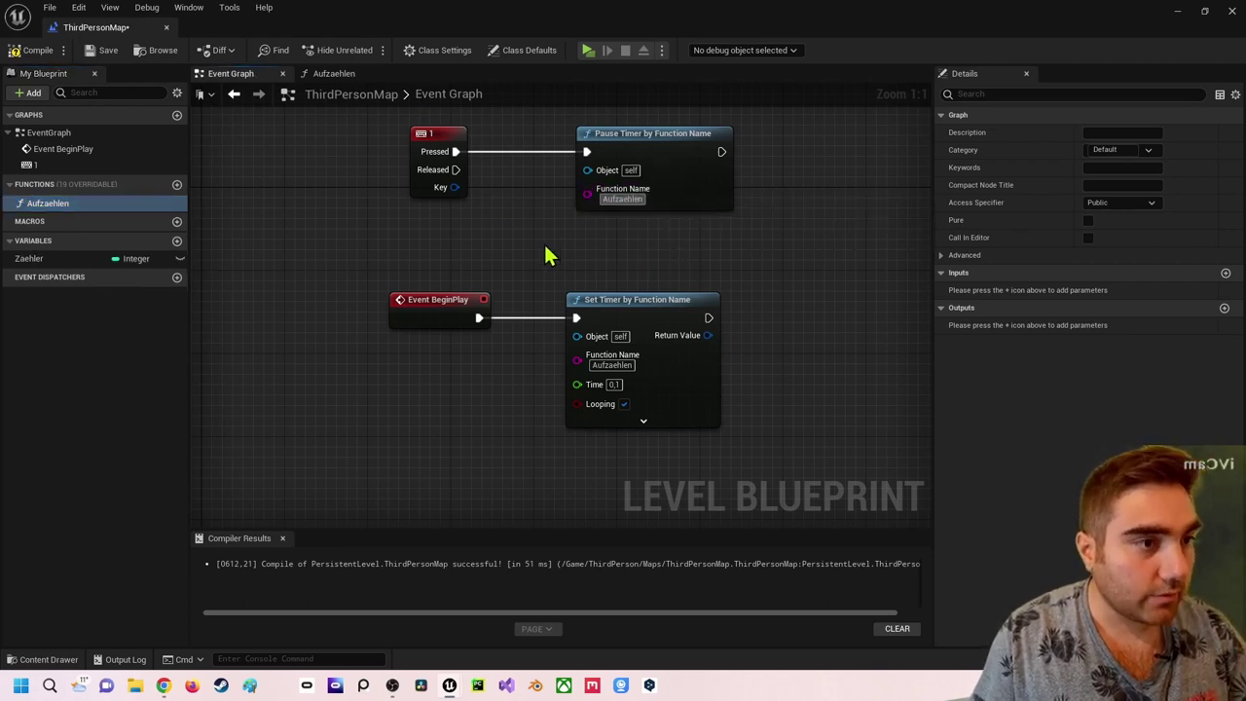
click(37, 53)
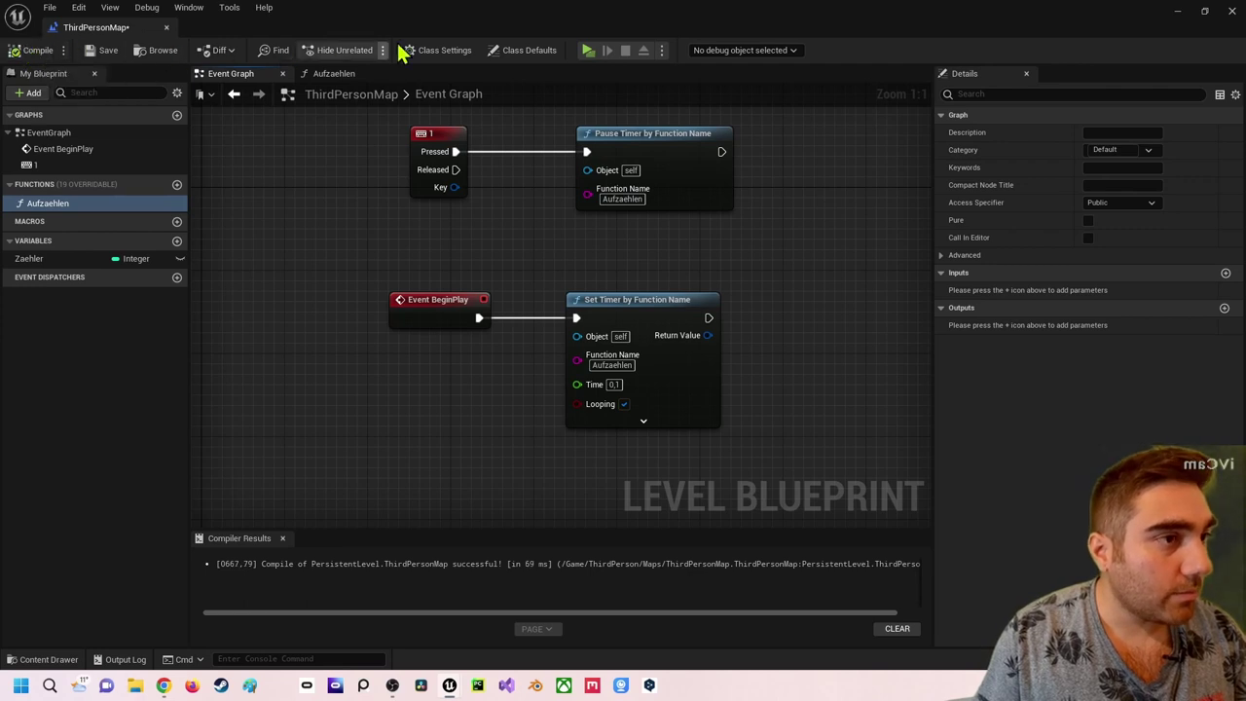
click(587, 50)
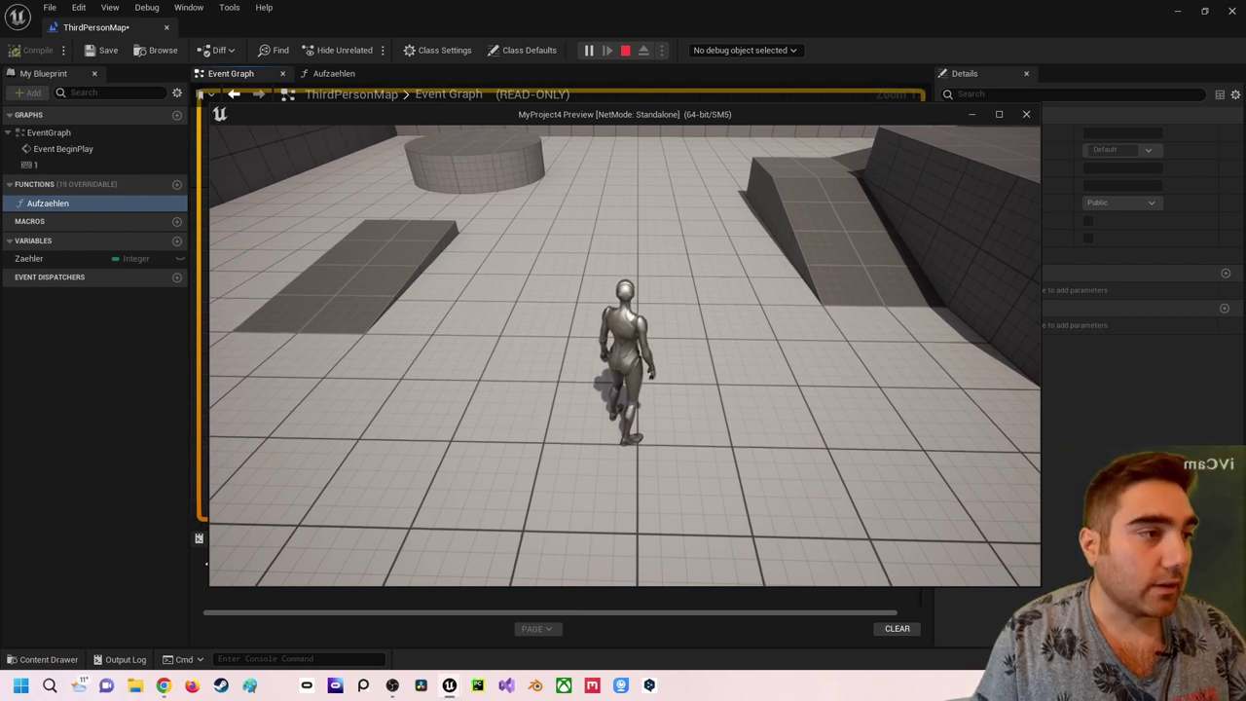
key(Escape)
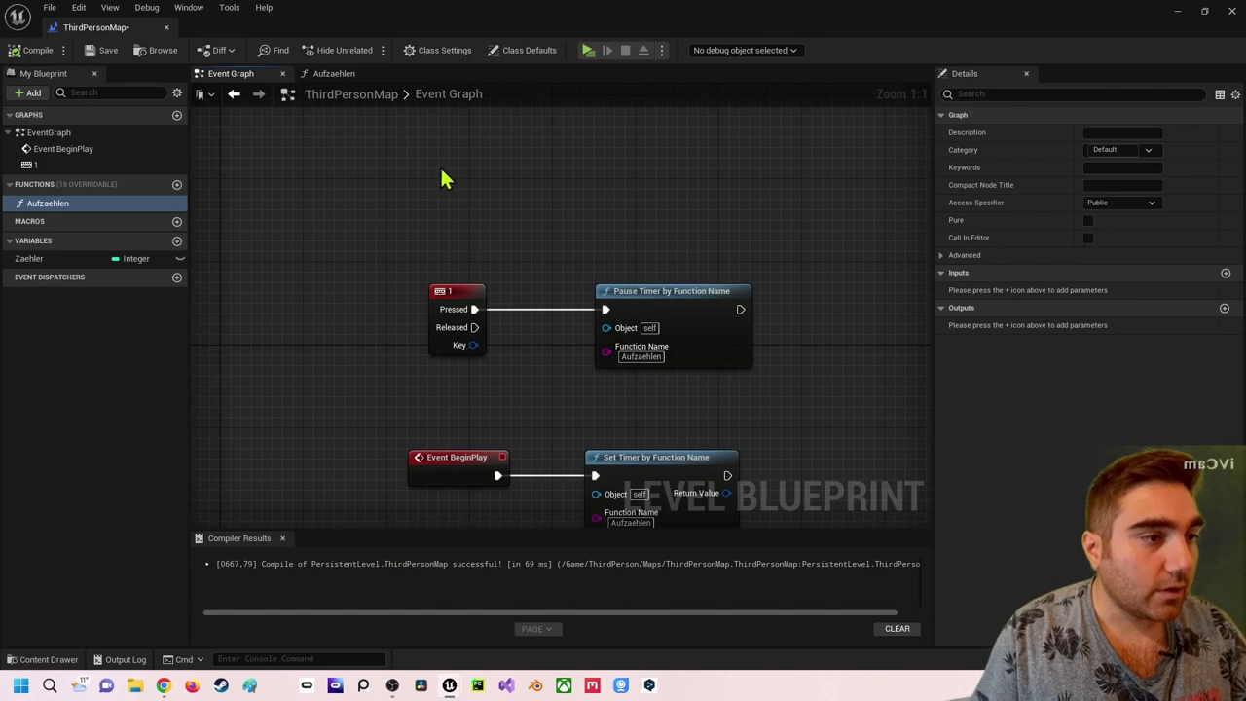
- Add a Keyboard 2 key event node to the Event Graph
right_click(438, 171)
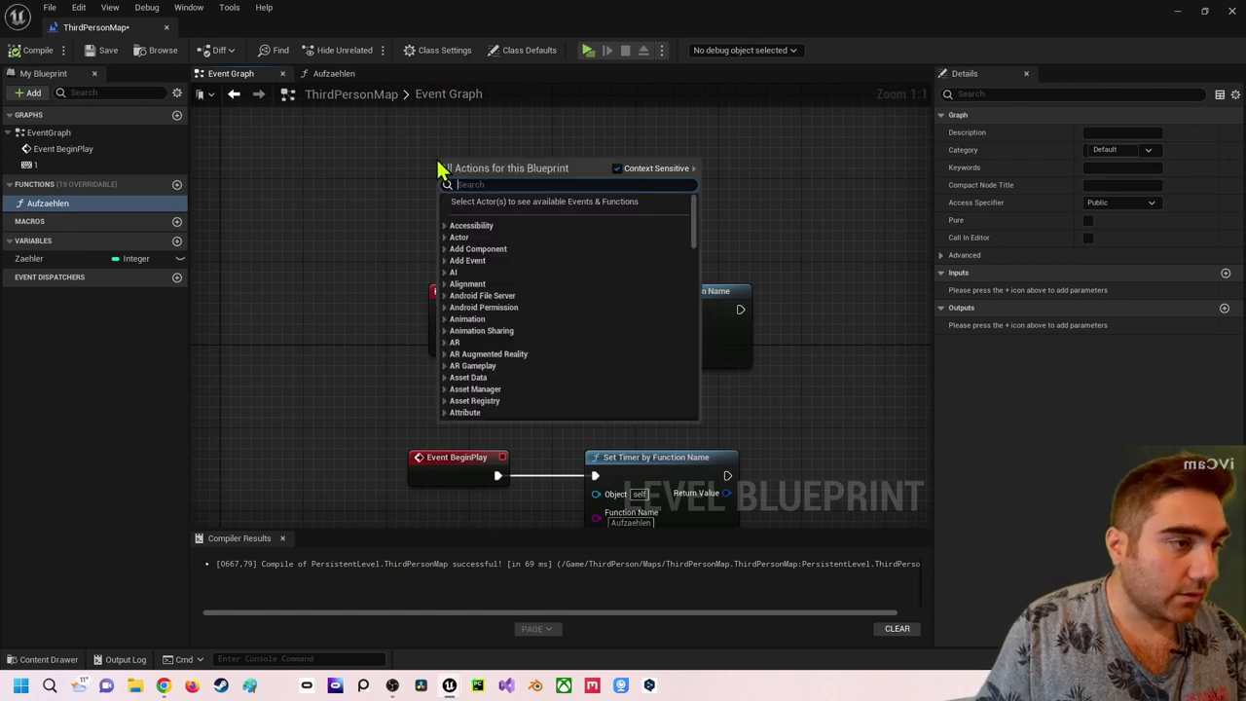
text(2 ke)
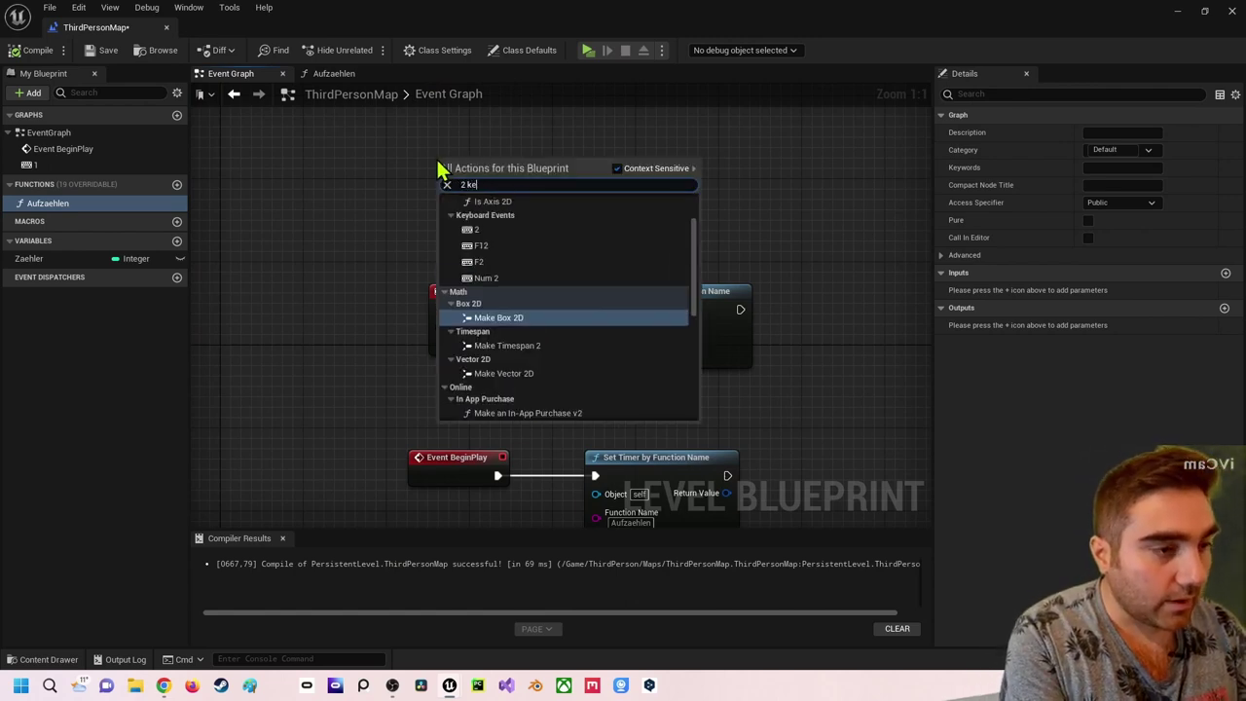
text(y)
key(Down)
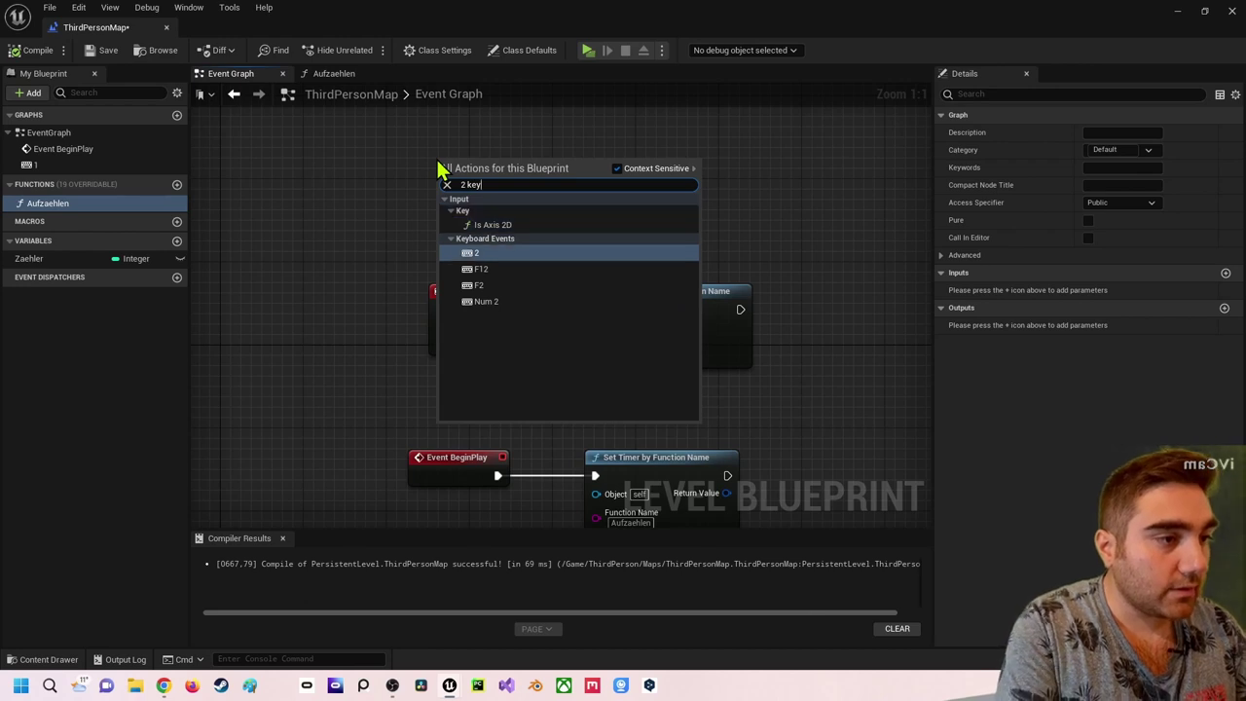
key(Return)
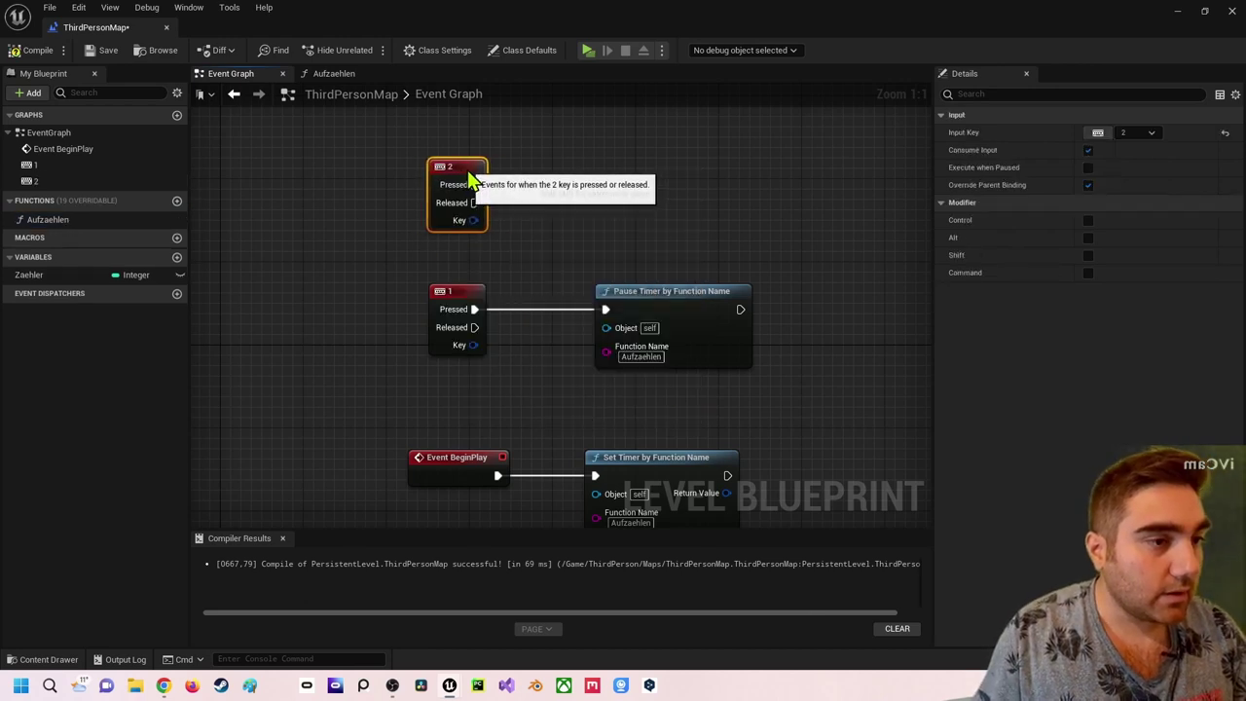
click(538, 184)
right_drag(538, 191, 503, 202)
- Add Unpause Timer by Function Name for Aufzaehlen on key 2, wire key 1 to Pause Timer, and compile
drag(438, 194, 559, 198)
text(un)
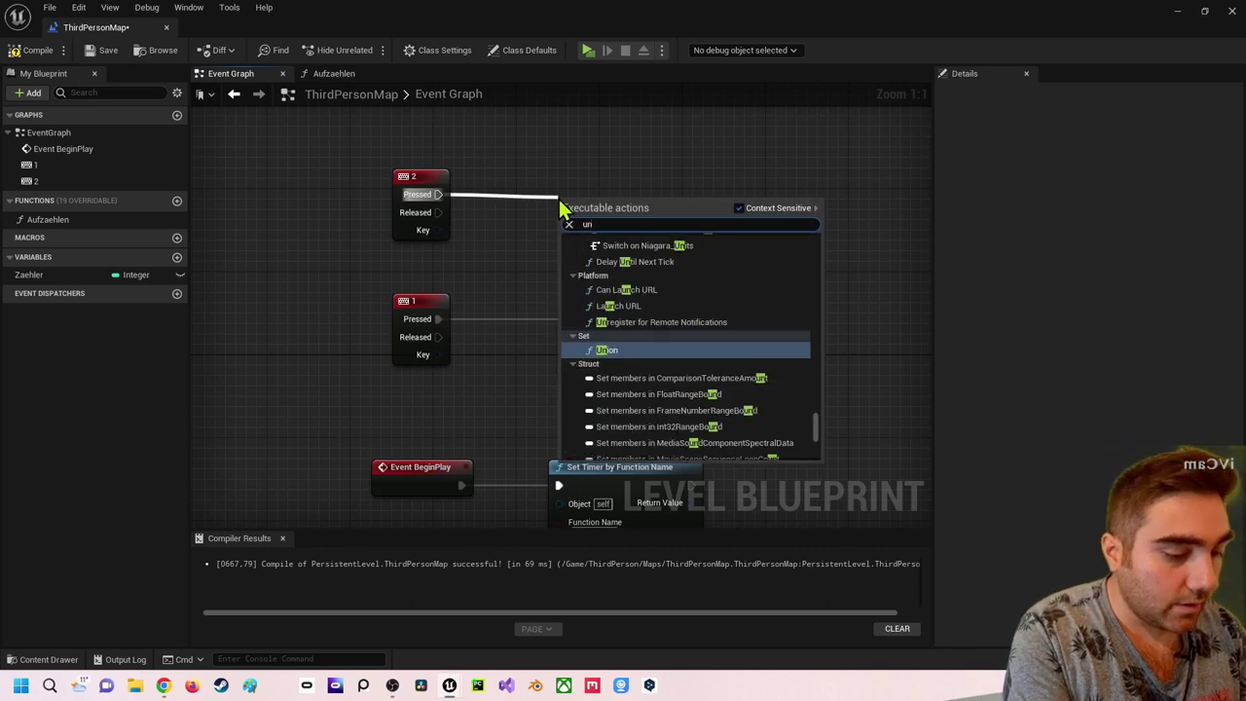
text(paus)
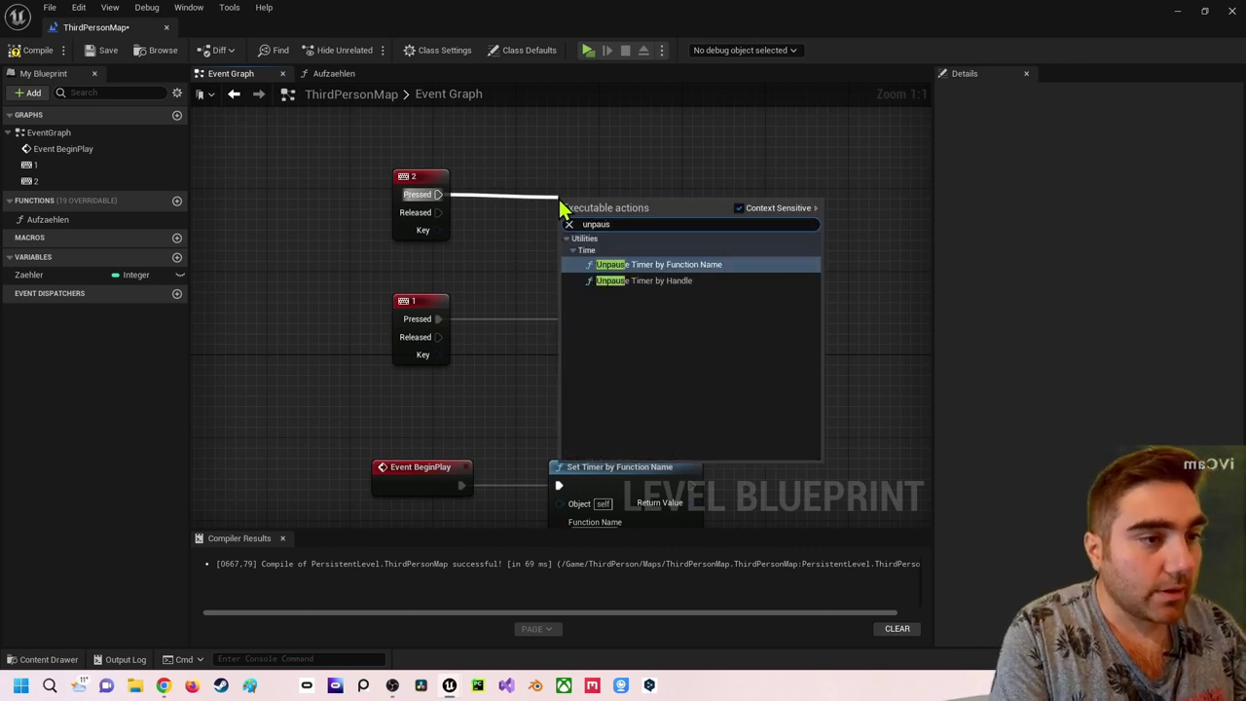
key(Return)
drag(574, 209, 564, 176)
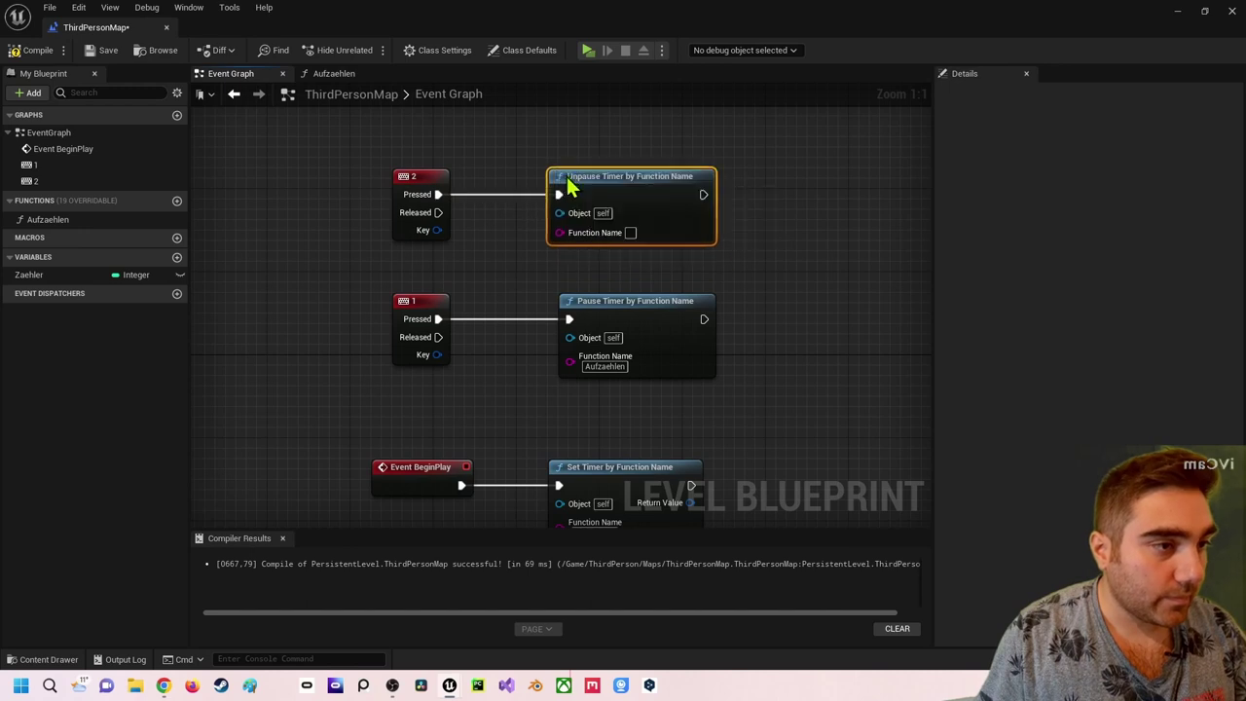
click(604, 366)
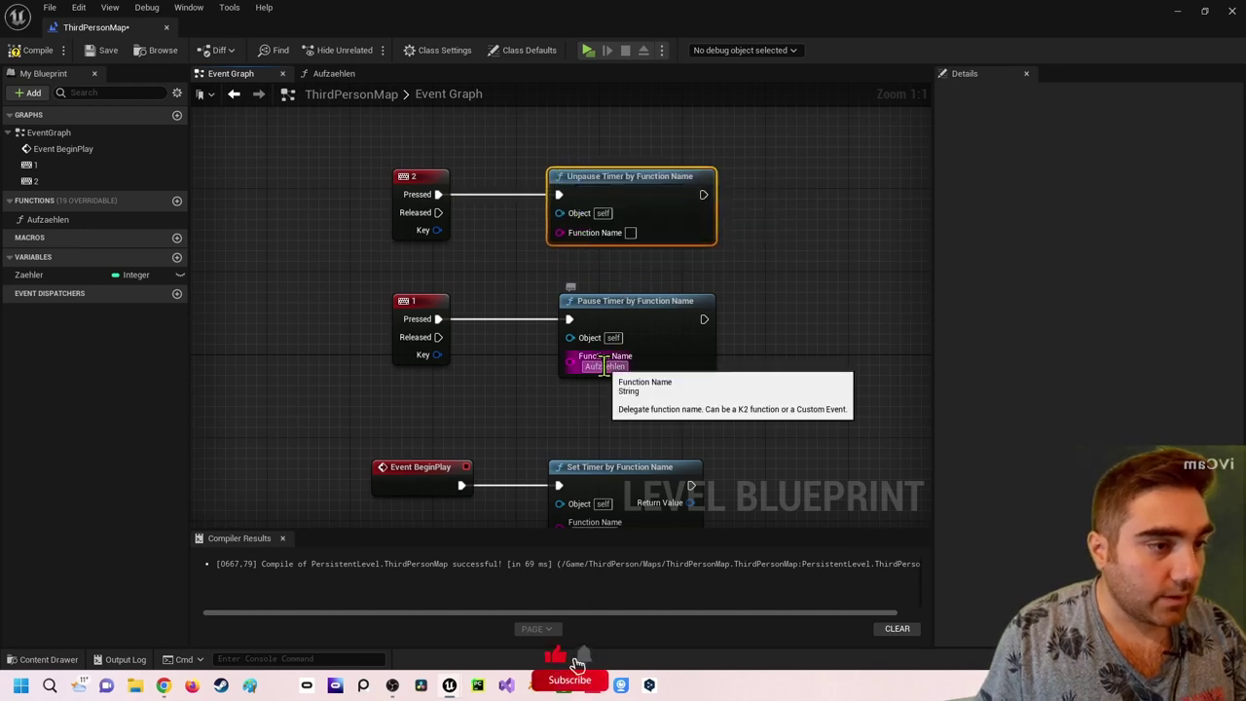
click(630, 231)
text(Aufzaehlen)
click(492, 265)
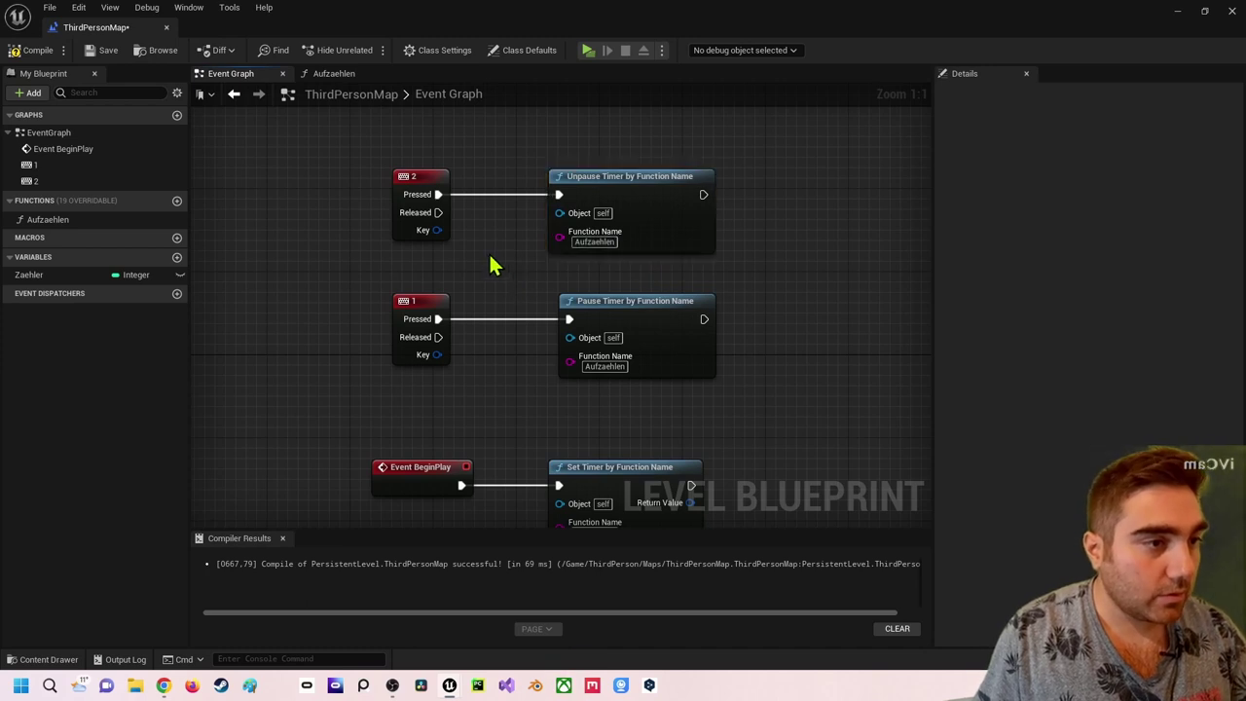
drag(438, 318, 569, 318)
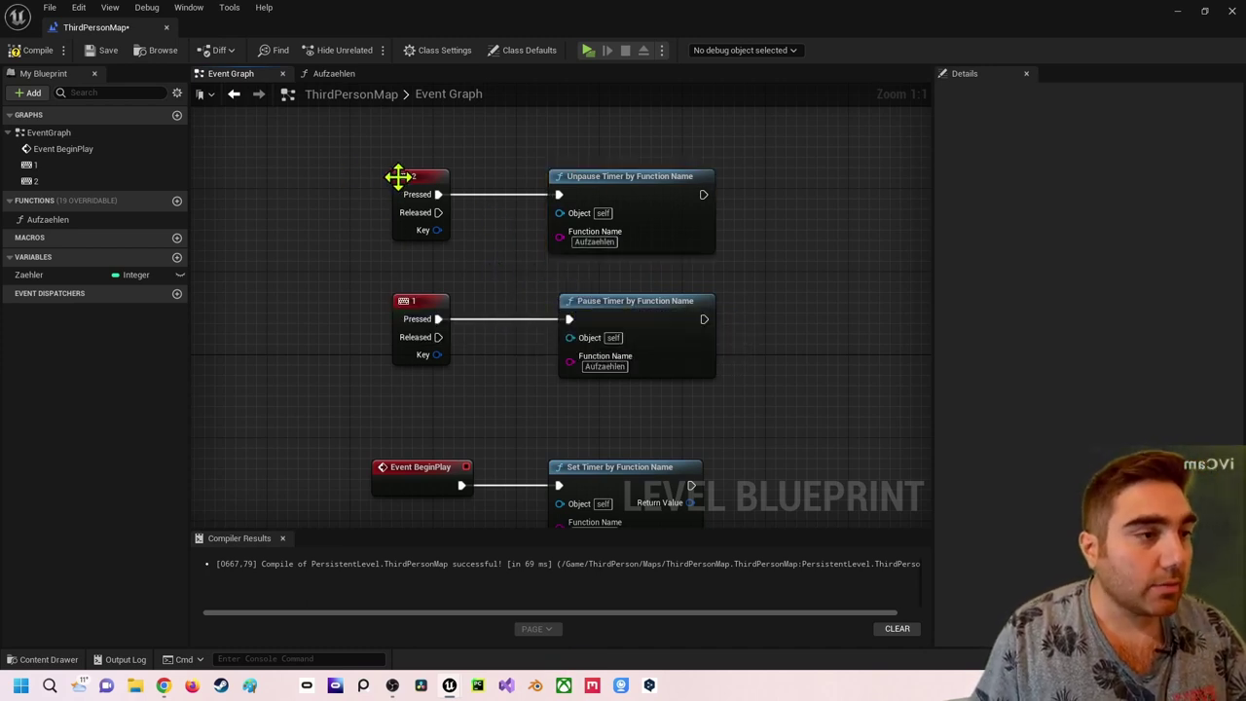
click(37, 50)
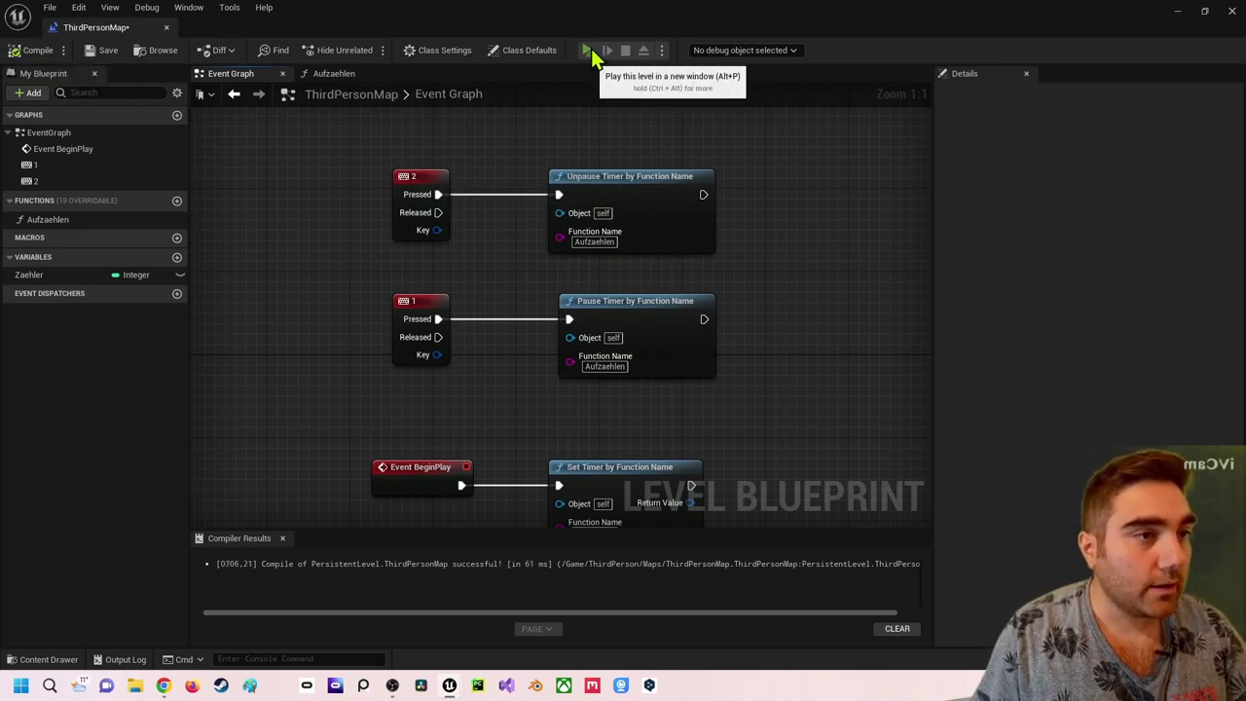
click(590, 54)
click(582, 227)
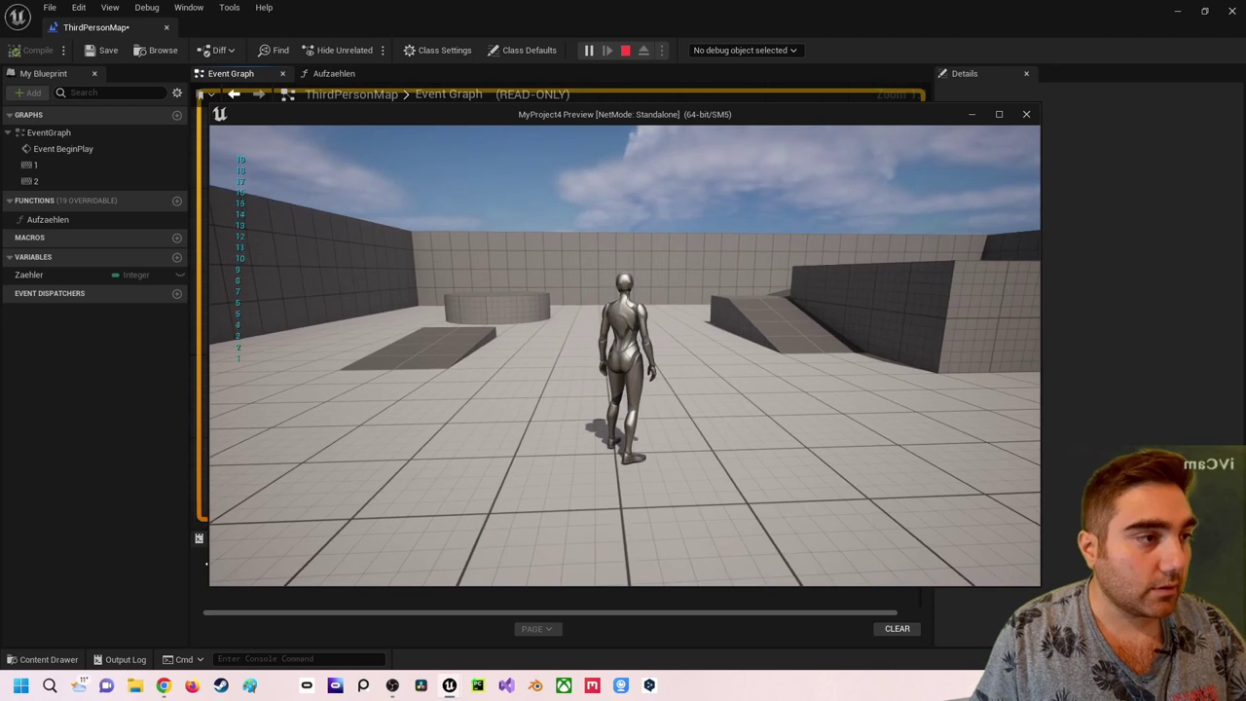
key(w)
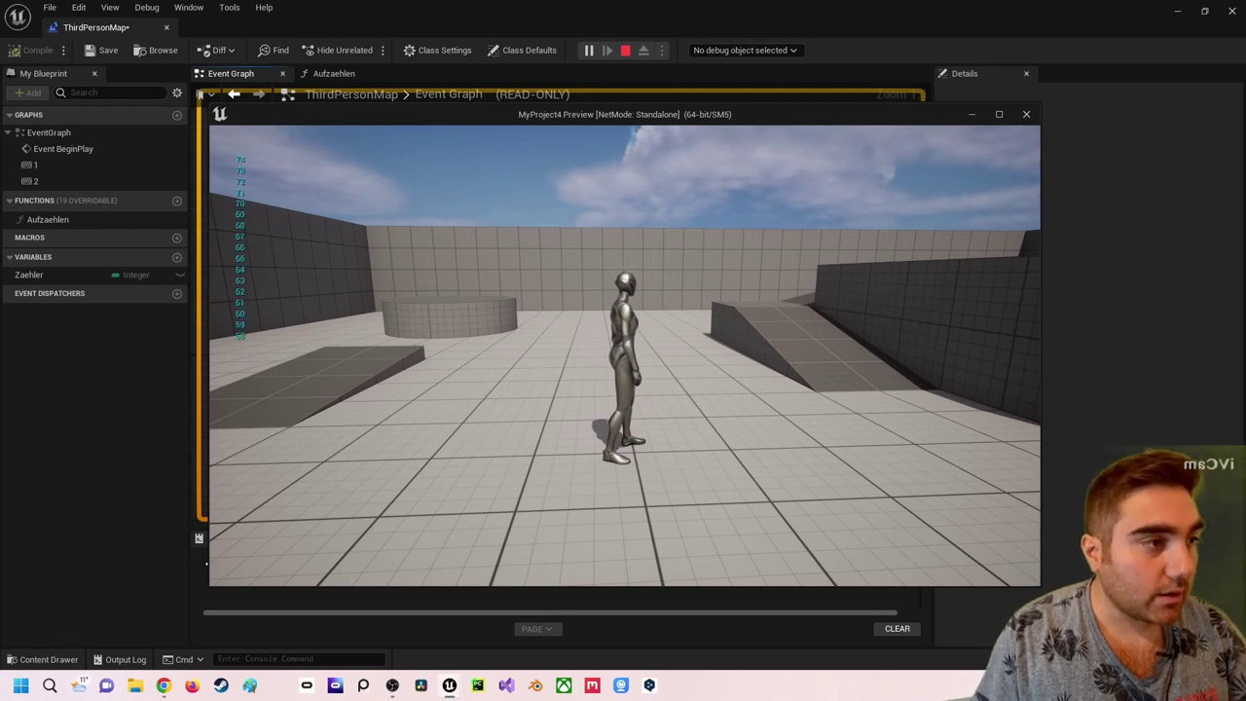
key(Escape)
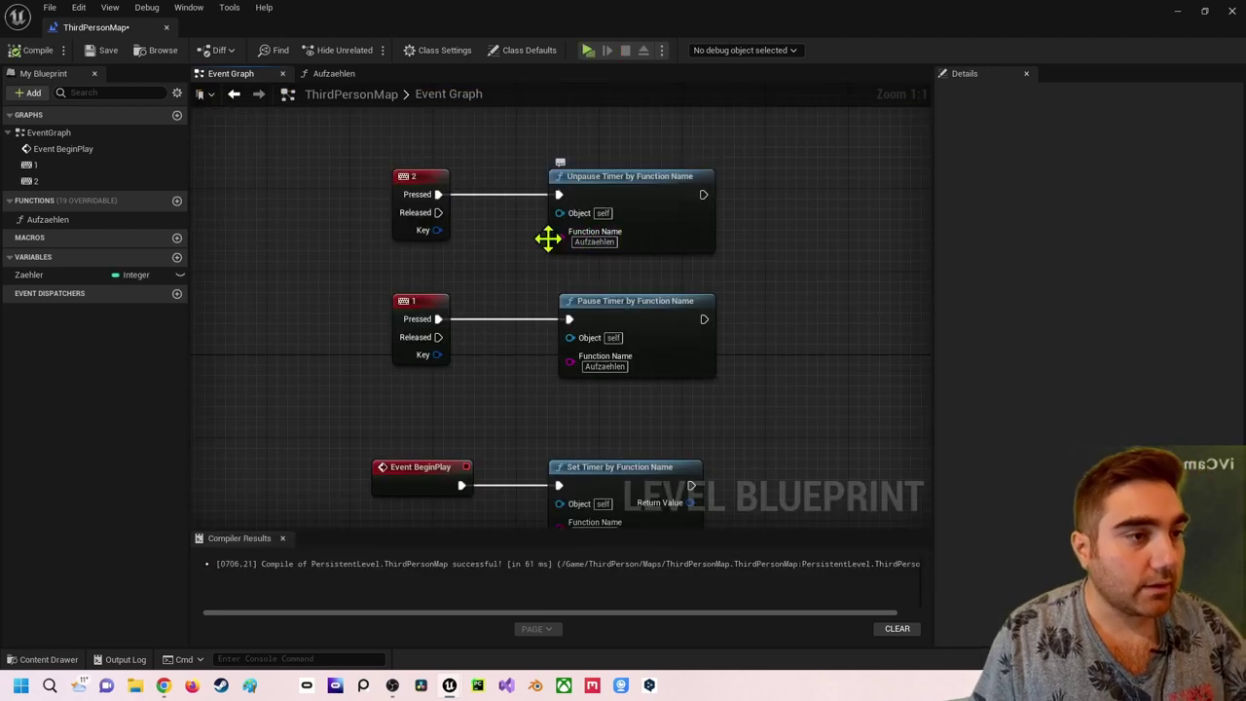
- Add a Keyboard 3 key event node to the Event Graph
mouse_move(473, 163)
right_down()
mouse_move(490, 252)
mouse_move(463, 233)
right_up()
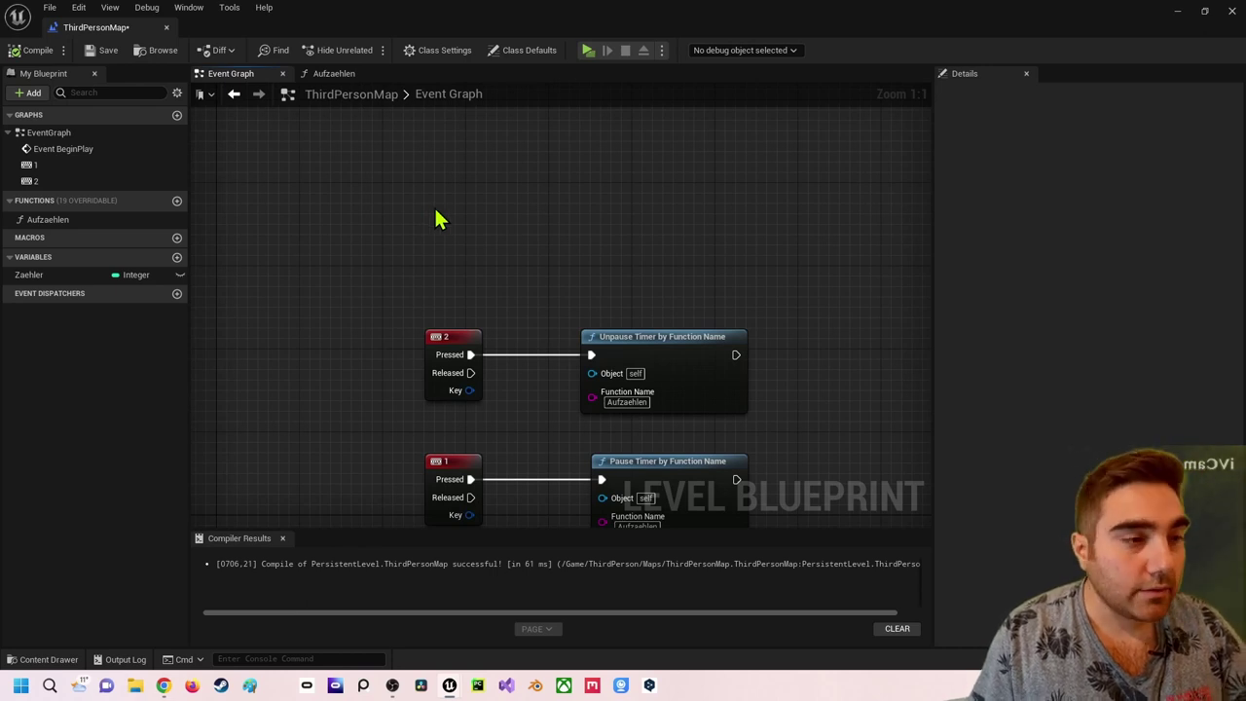
right_click(439, 218)
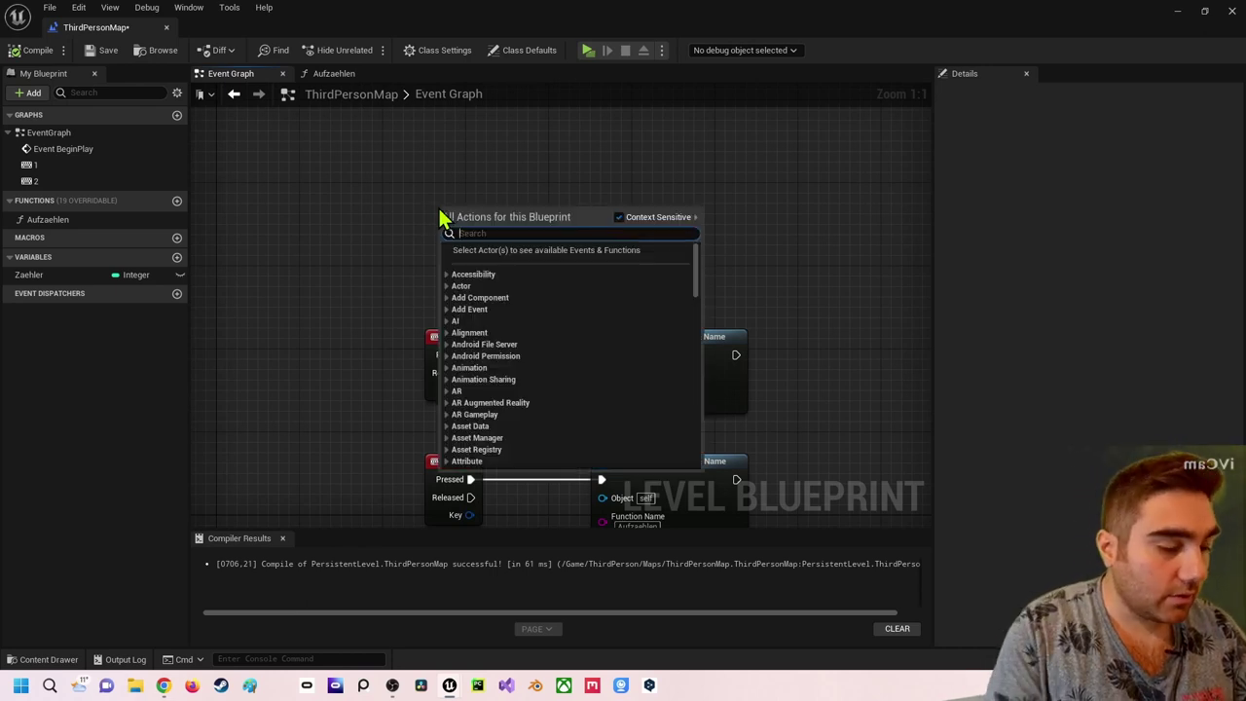
text(3)
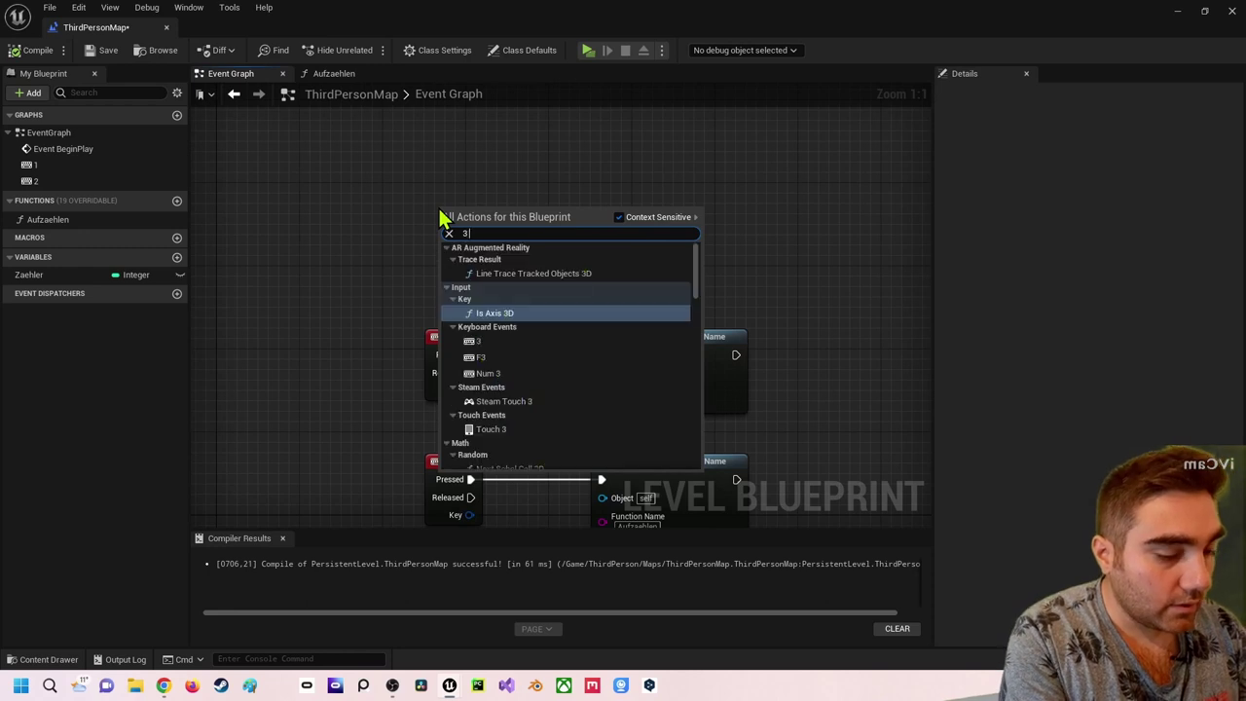
text( key)
key(Down)
key(Down)
key(Return)
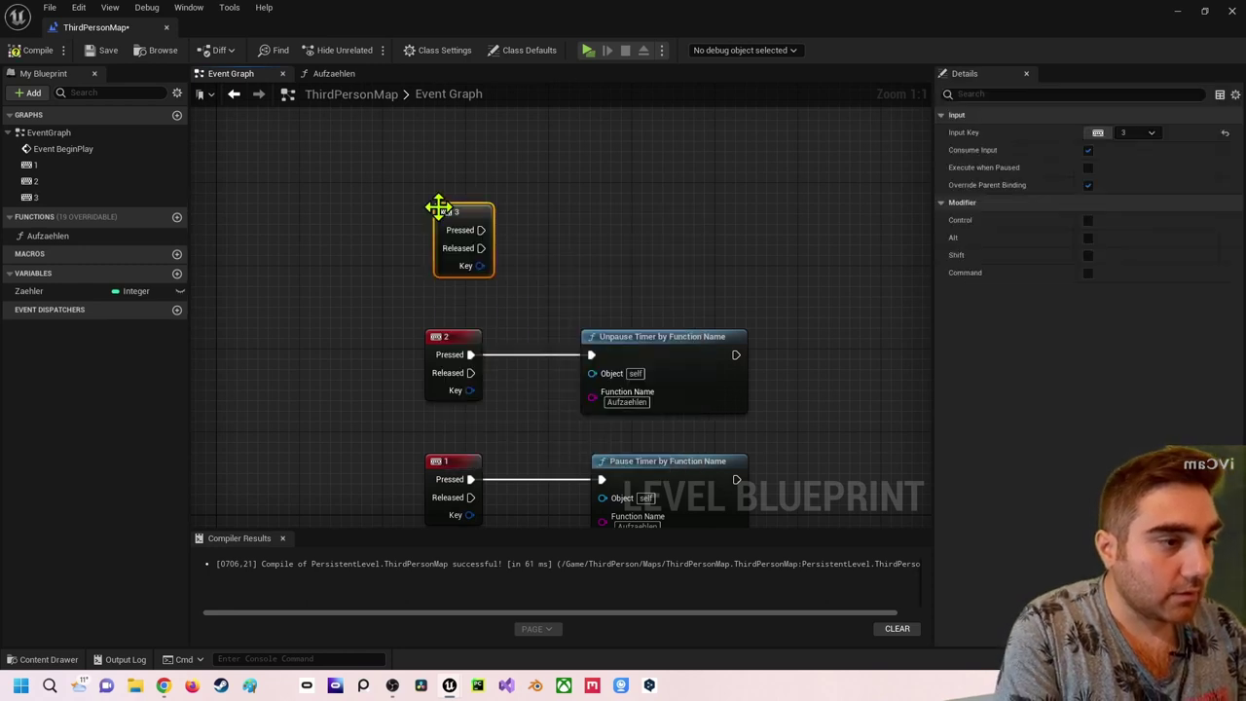
click(563, 236)
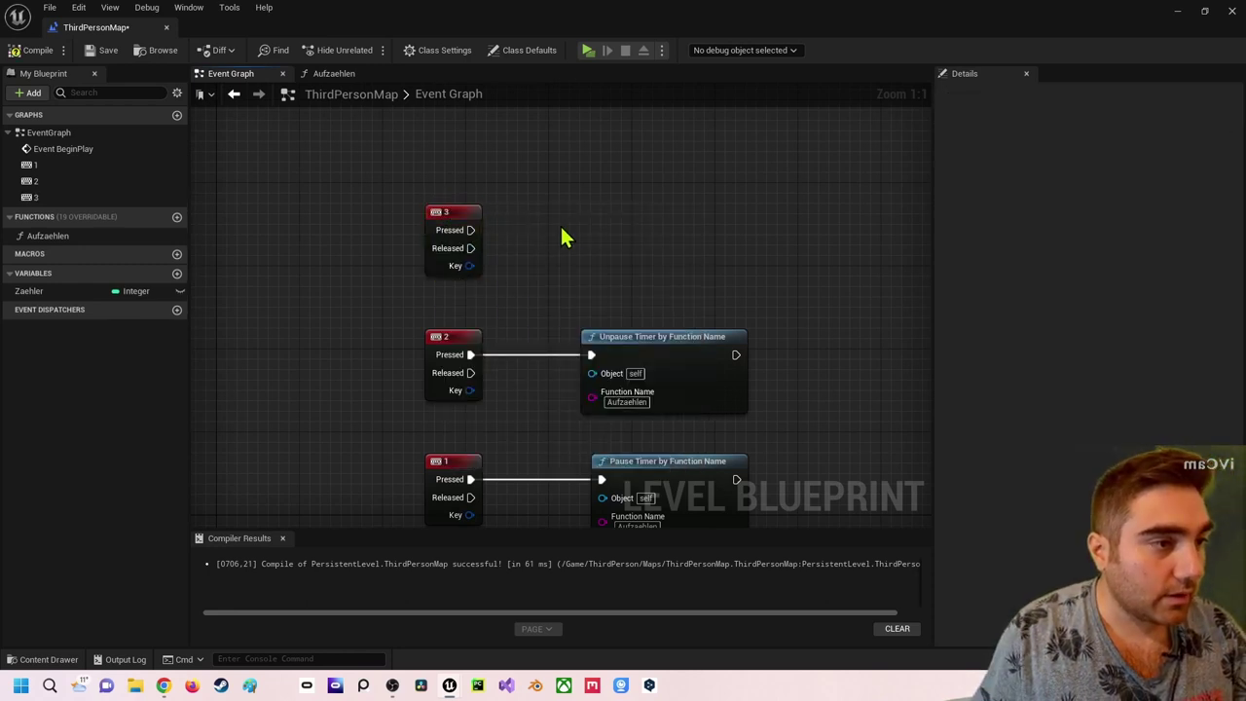
right_drag(562, 237, 481, 240)
mouse_move(388, 233)
mouse_down()
mouse_move(558, 198)
mouse_move(504, 282)
mouse_up()
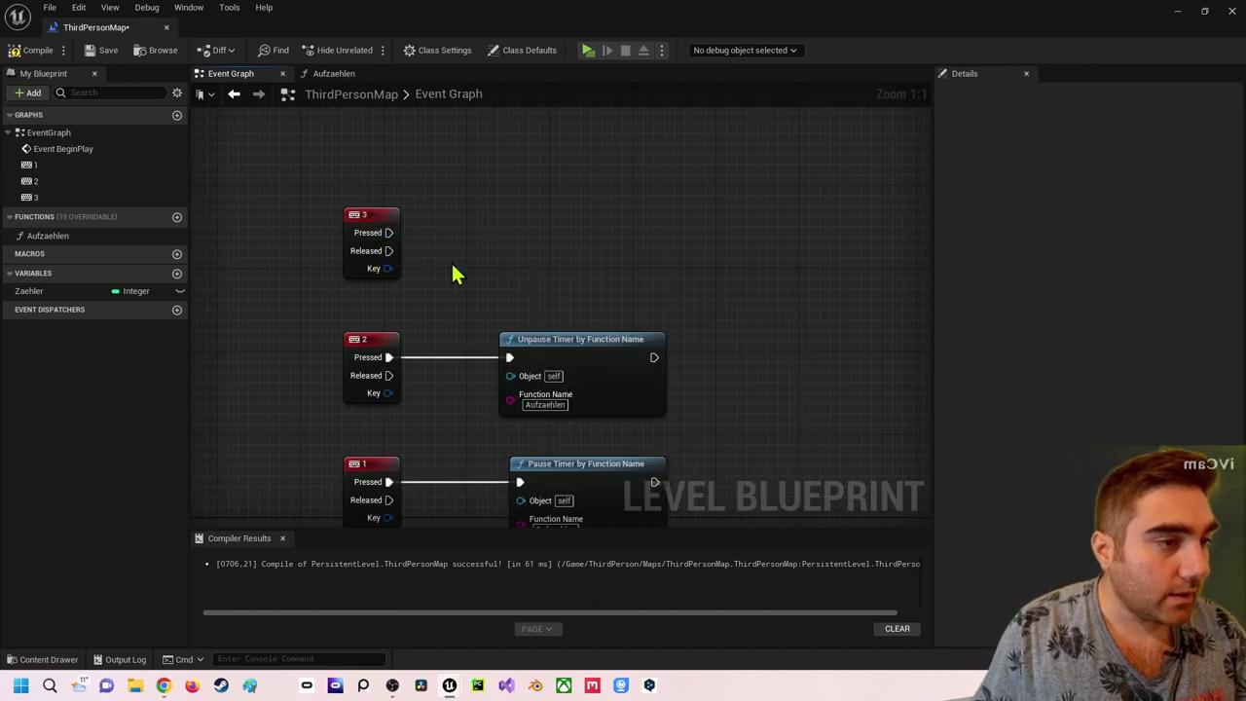
- Add an Is Timer Active by Function Name node with Function Name Aufzaehlen
right_click(454, 273)
text(is)
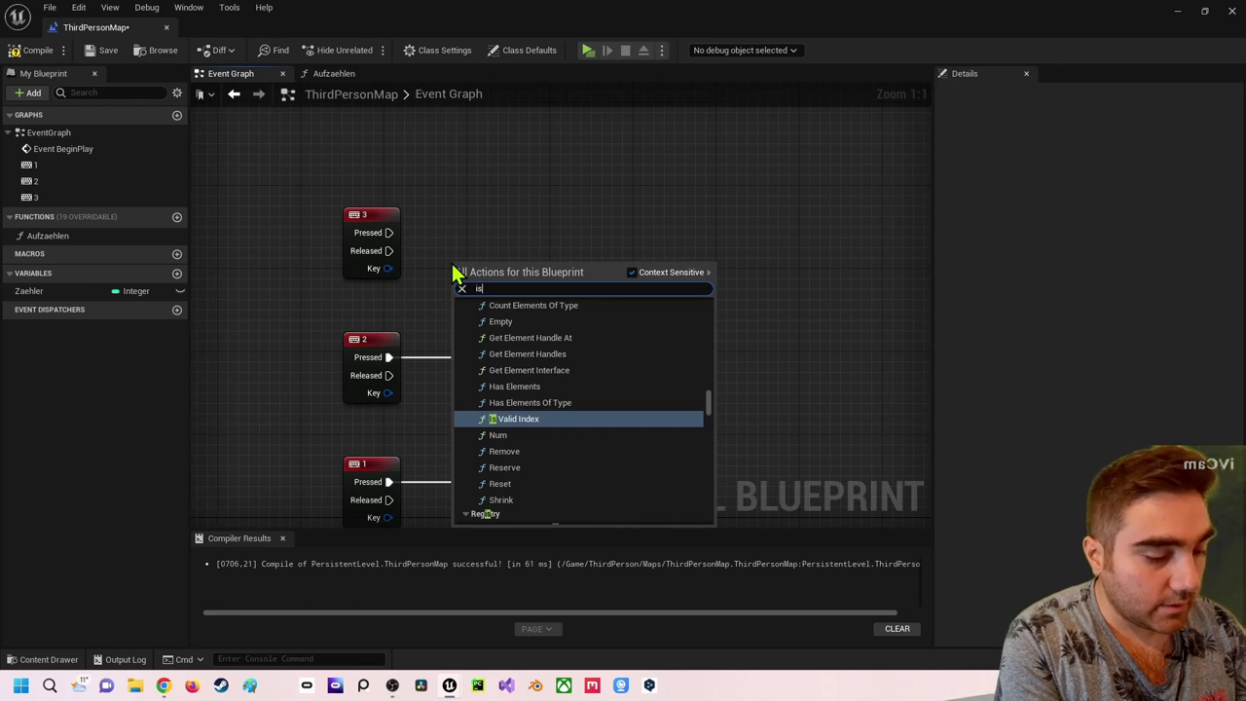
text( timer)
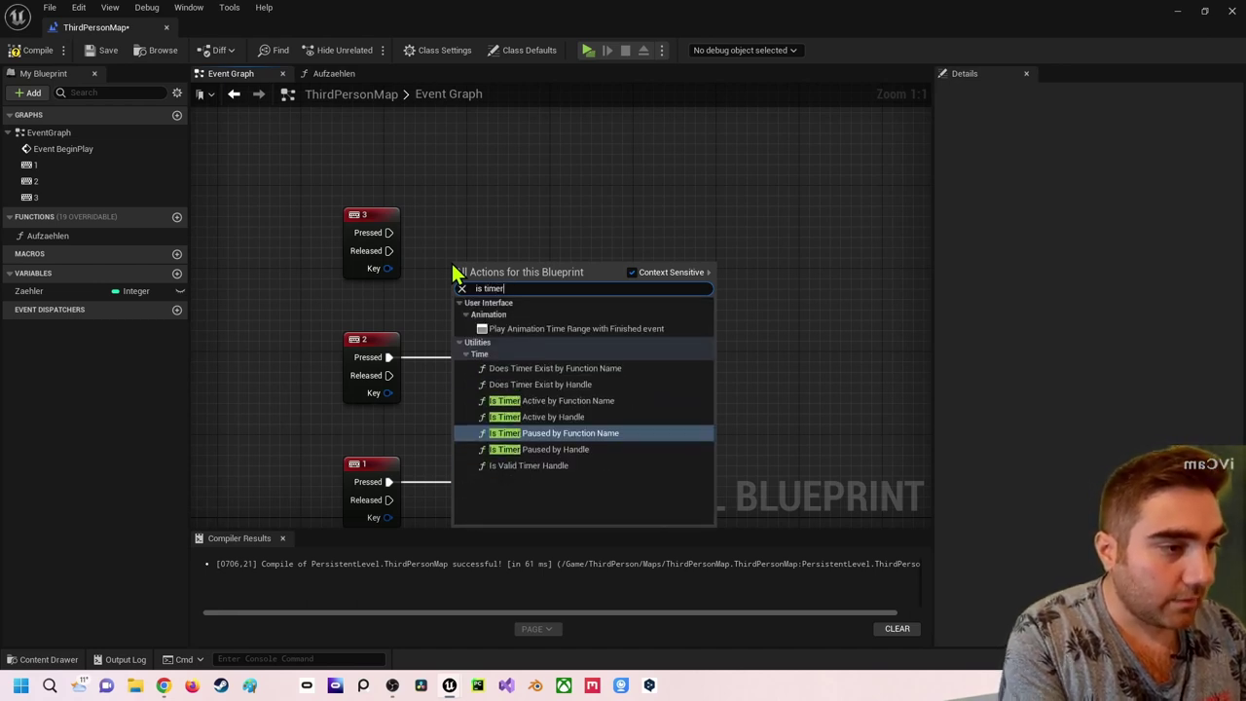
text( by)
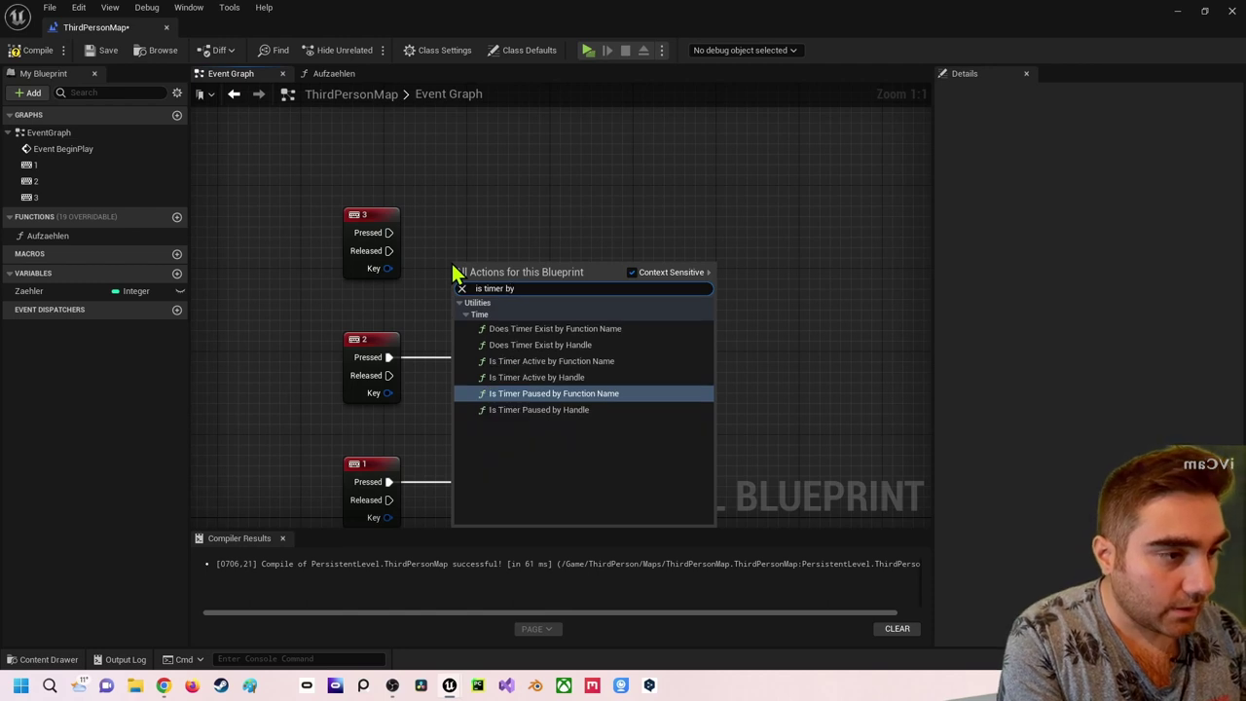
key(Up)
key(Up)
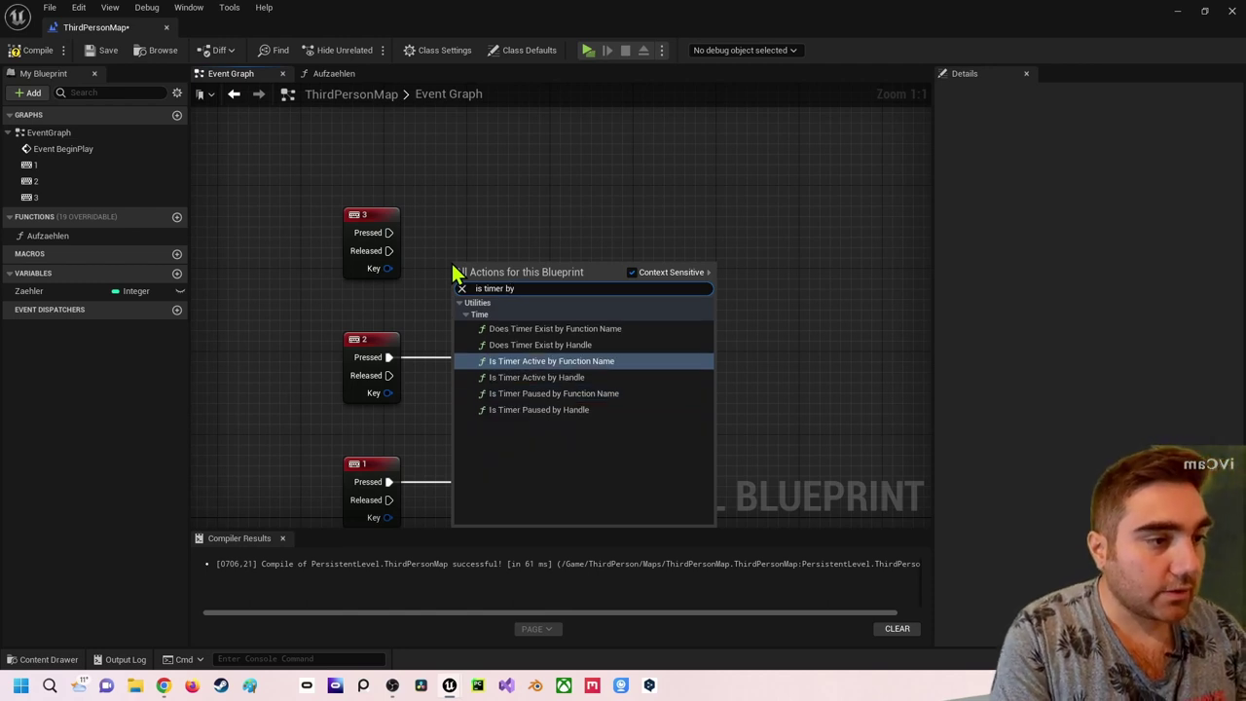
key(Return)
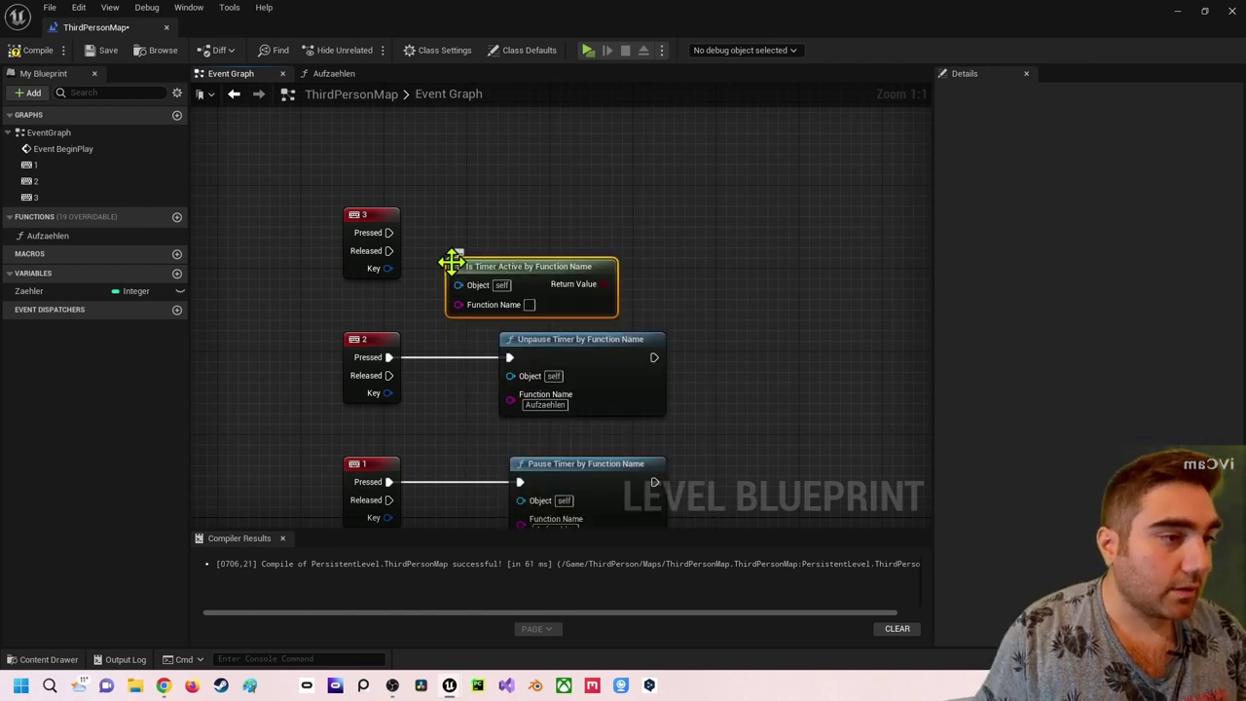
click(529, 305)
text(Aufzaehlen)
click(445, 238)
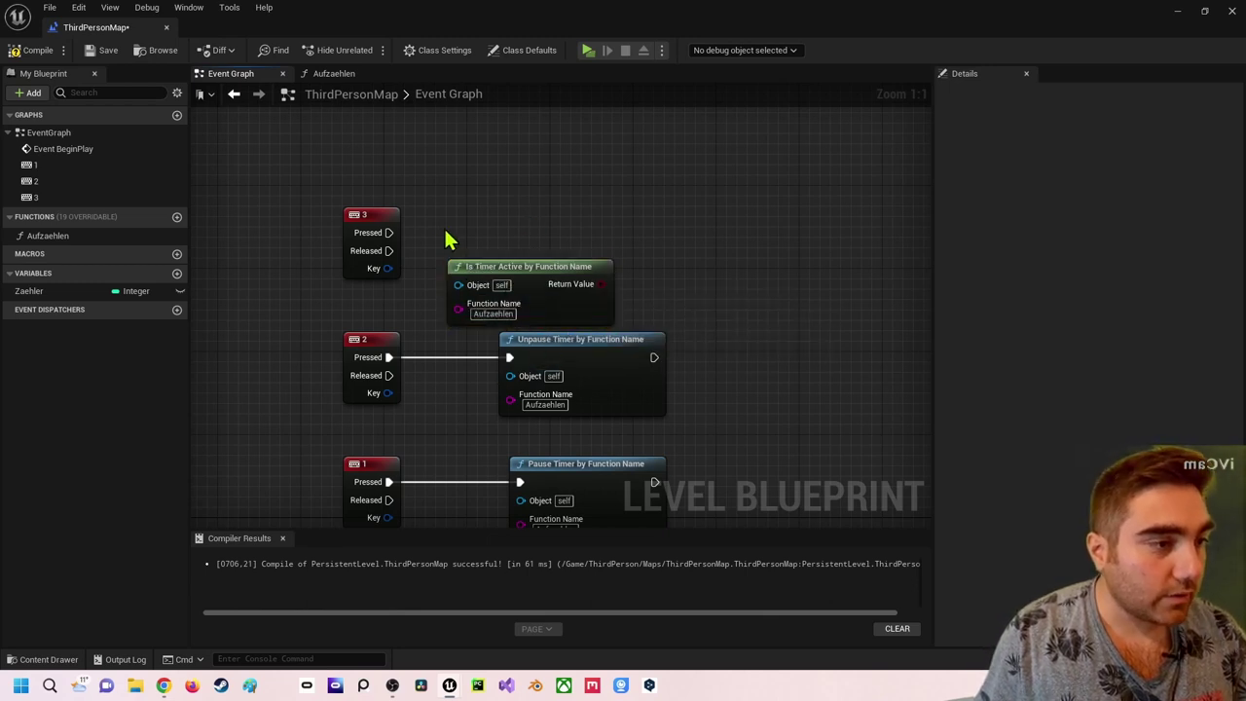
right_drag(578, 237, 463, 254)
- Feed the Is Timer Active result into a new Branch node and connect key 3's Pressed to it
drag(488, 301, 533, 265)
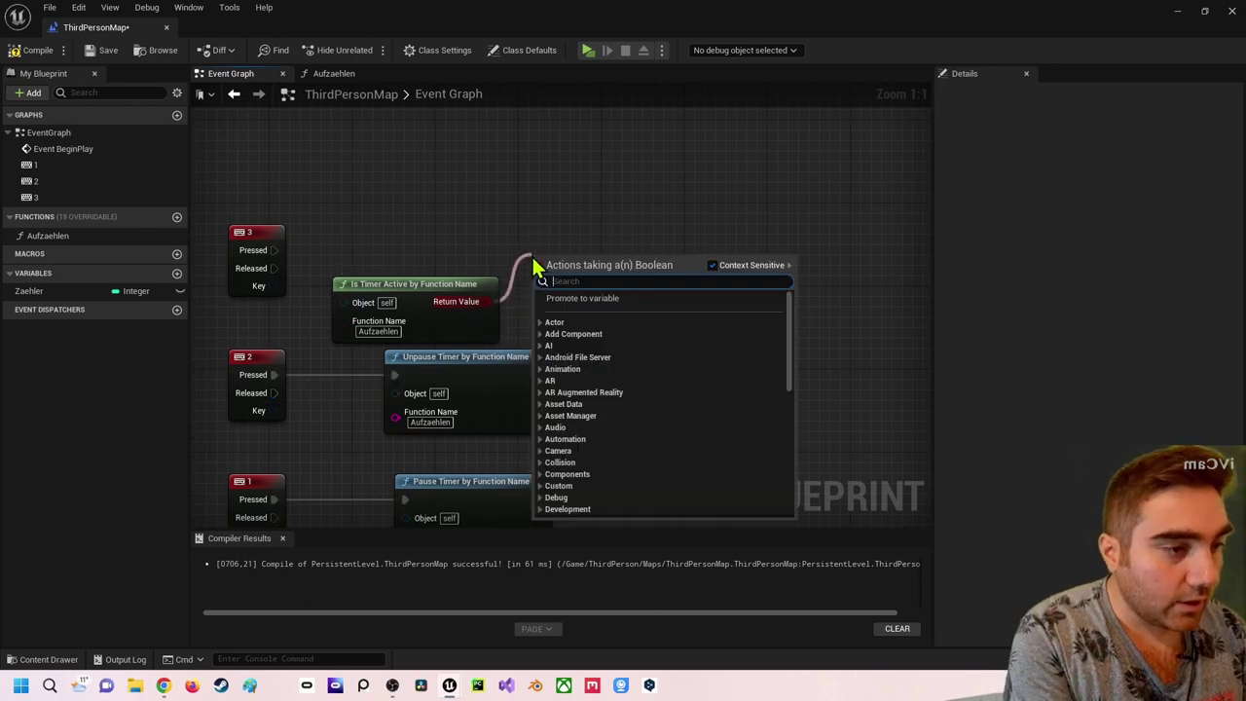
text(branch)
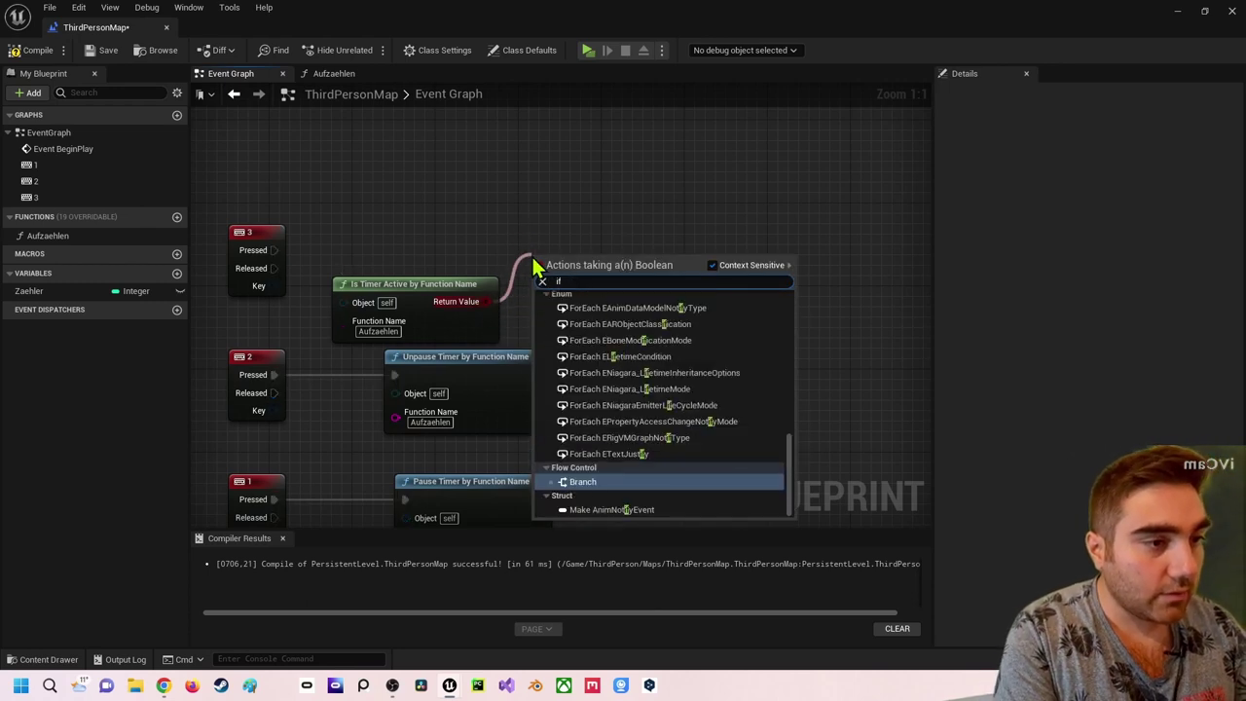
key(Return)
drag(565, 270, 555, 250)
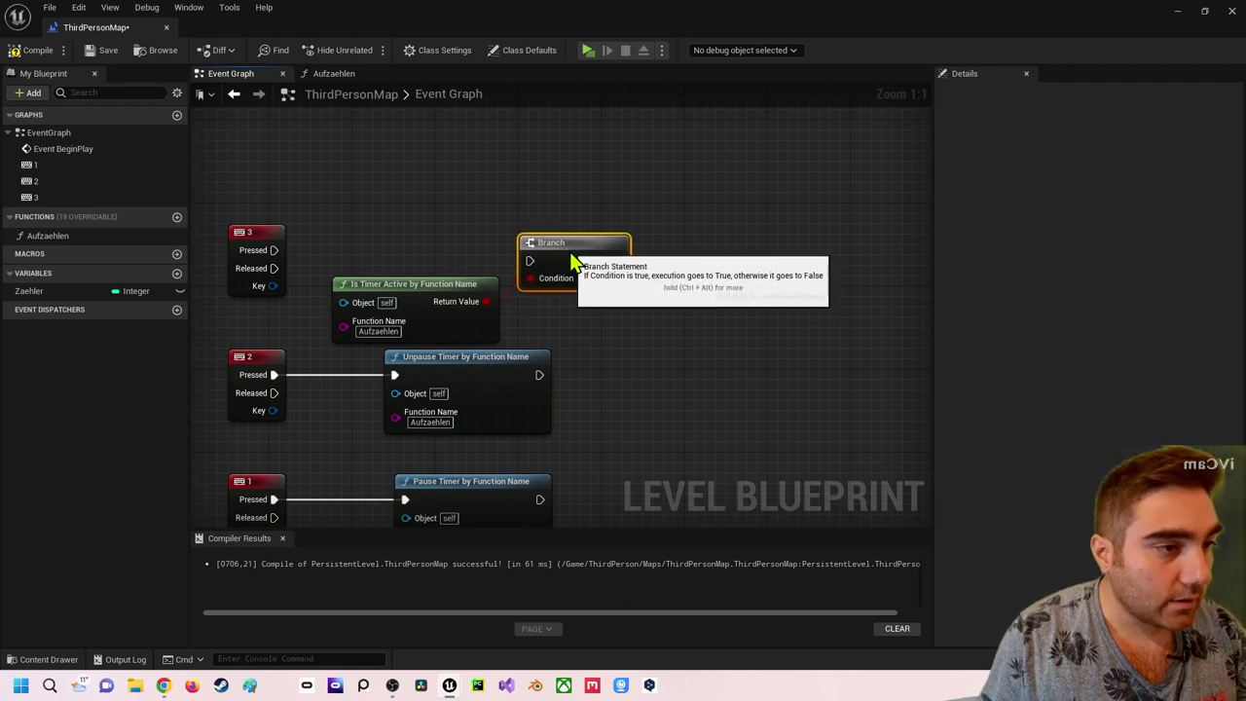
drag(274, 250, 557, 251)
right_drag(529, 167, 469, 178)
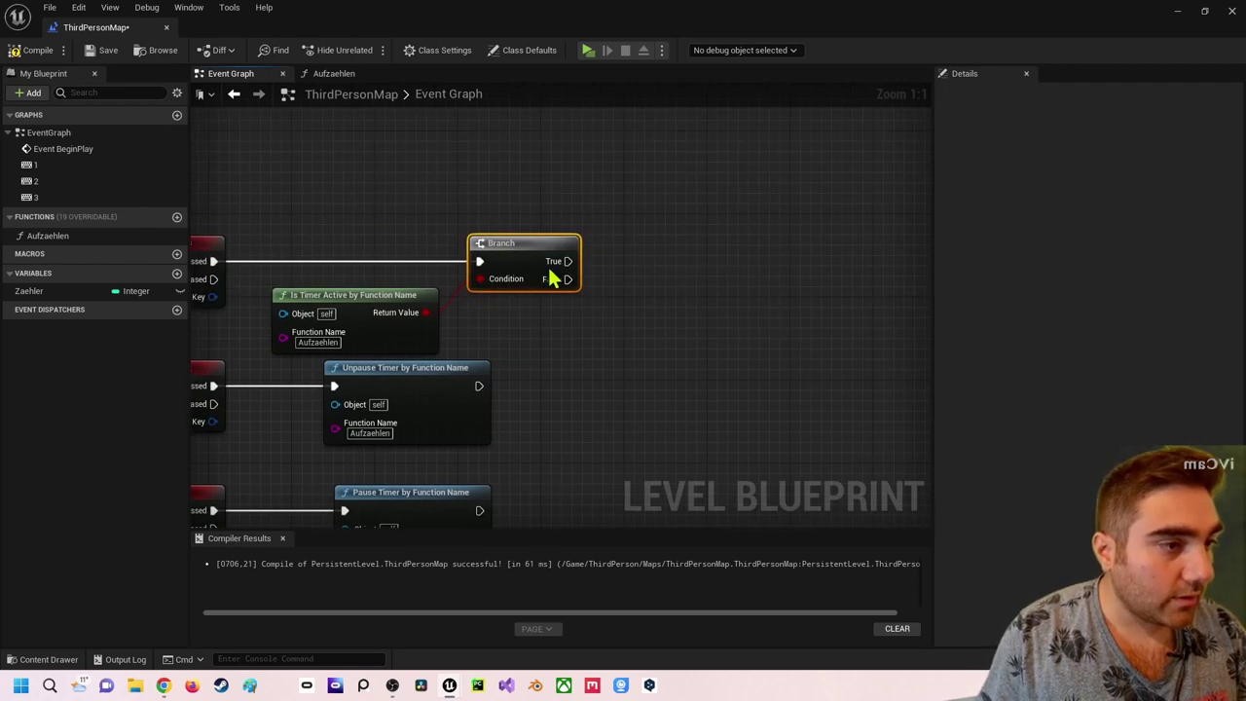
drag(570, 261, 639, 188)
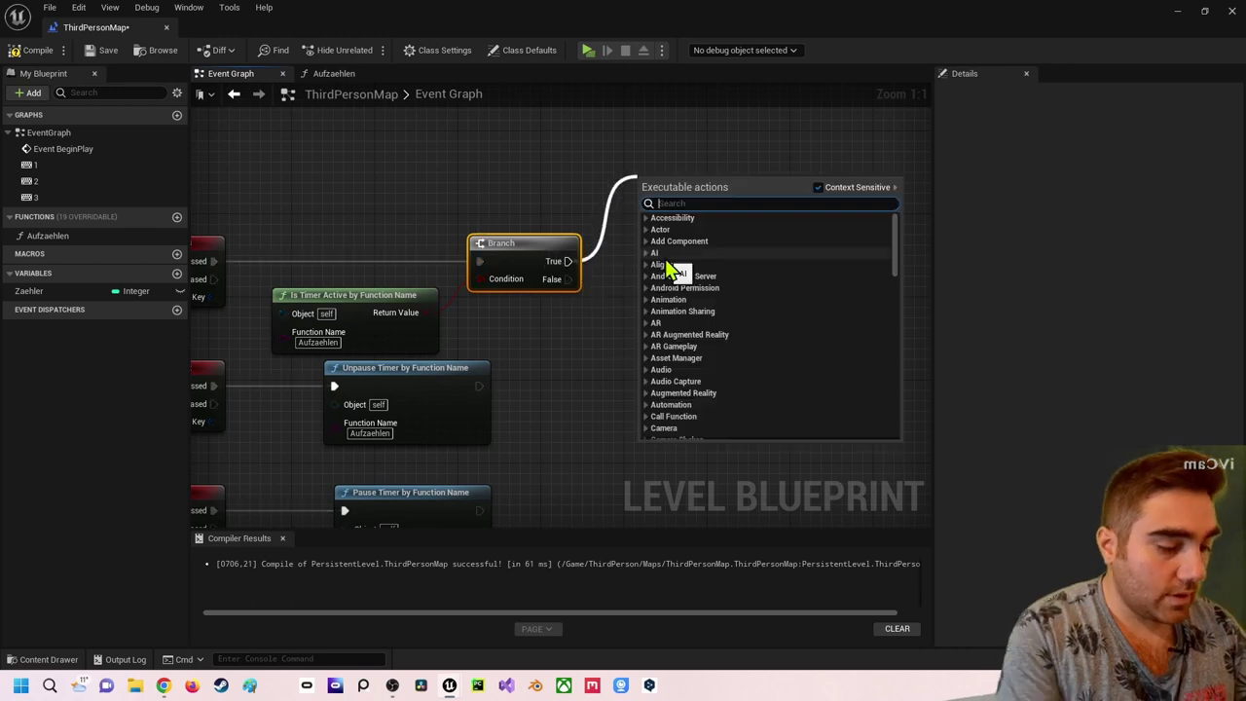
- Print 'Der Timer ist aktiv' from the Branch's True output
text(print string)
key(Return)
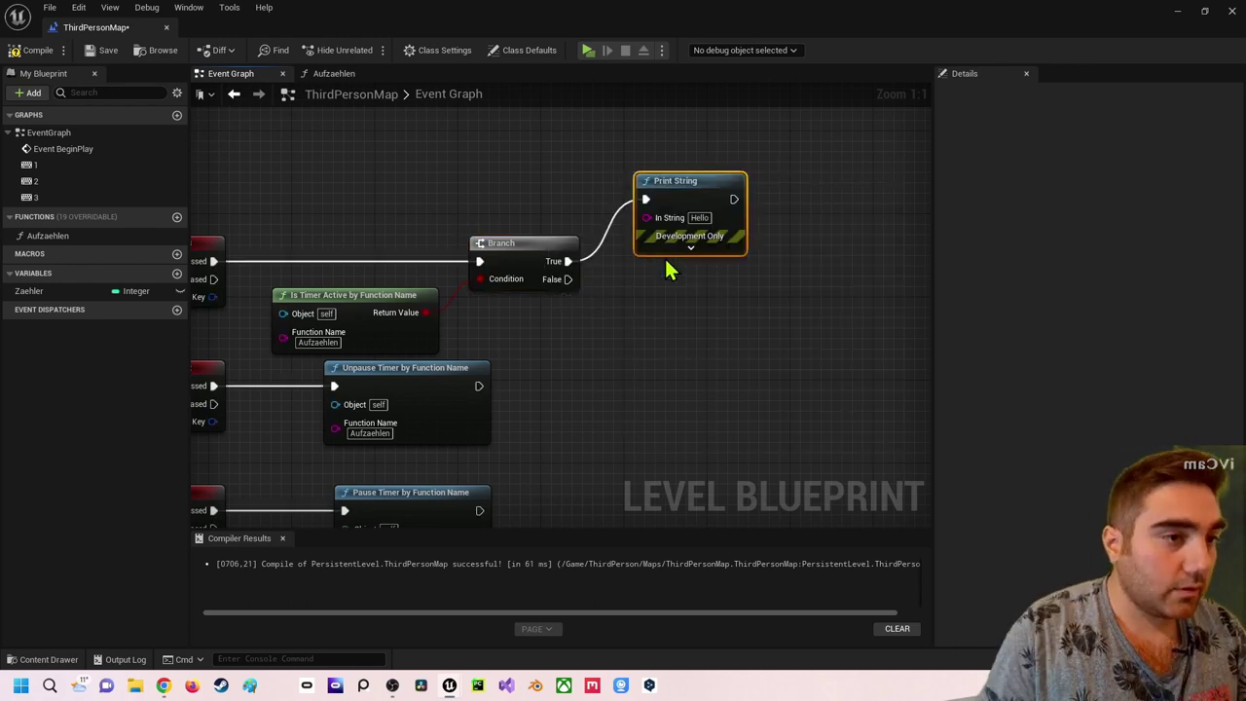
click(699, 217)
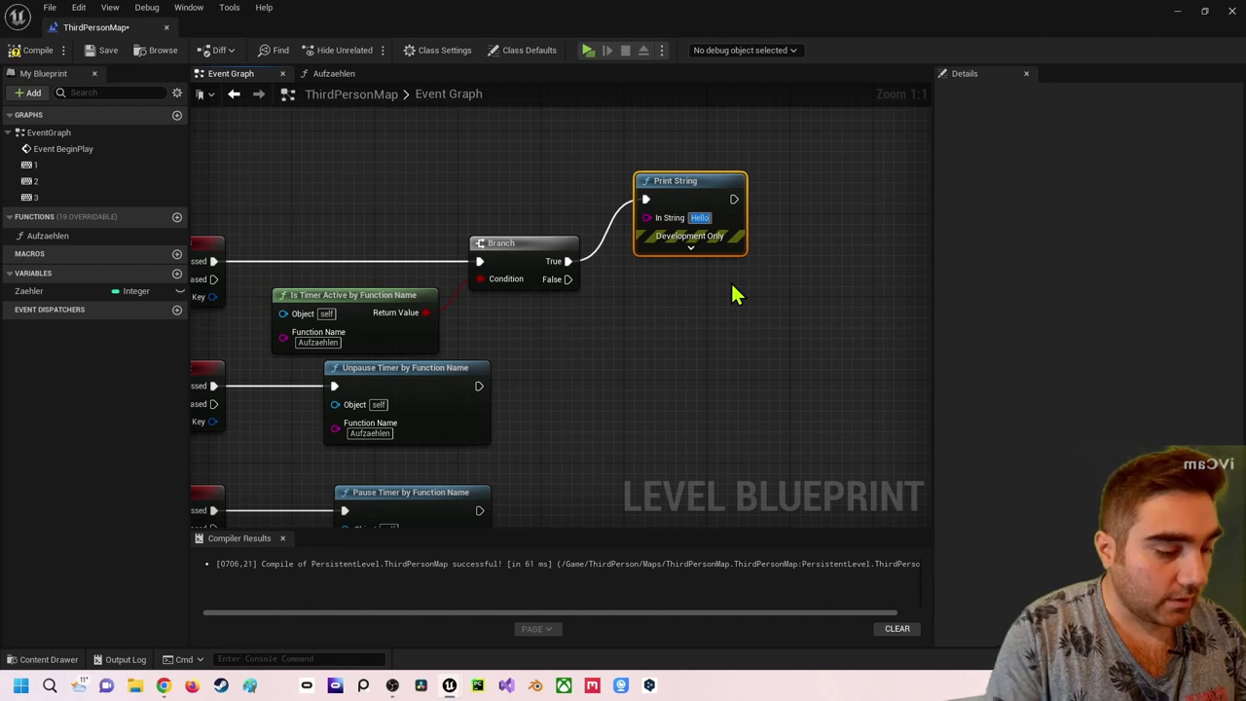
text(Der Timer is)
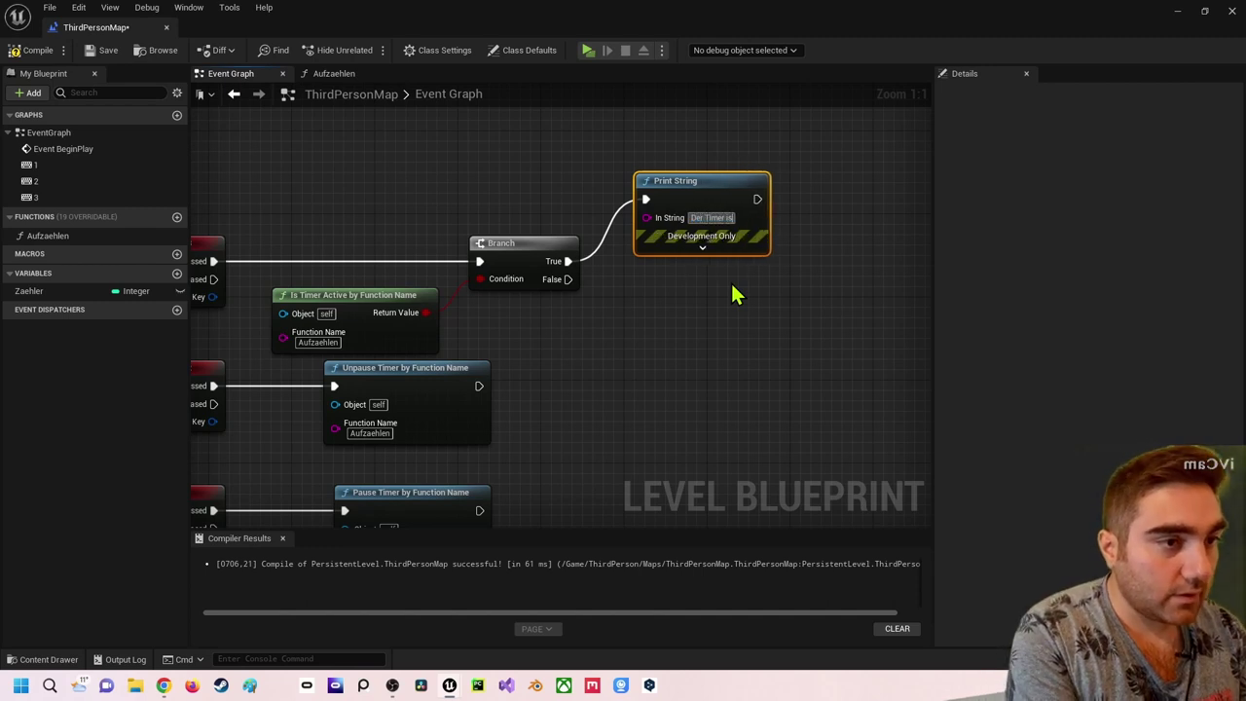
text(t aktiv)
key(Return)
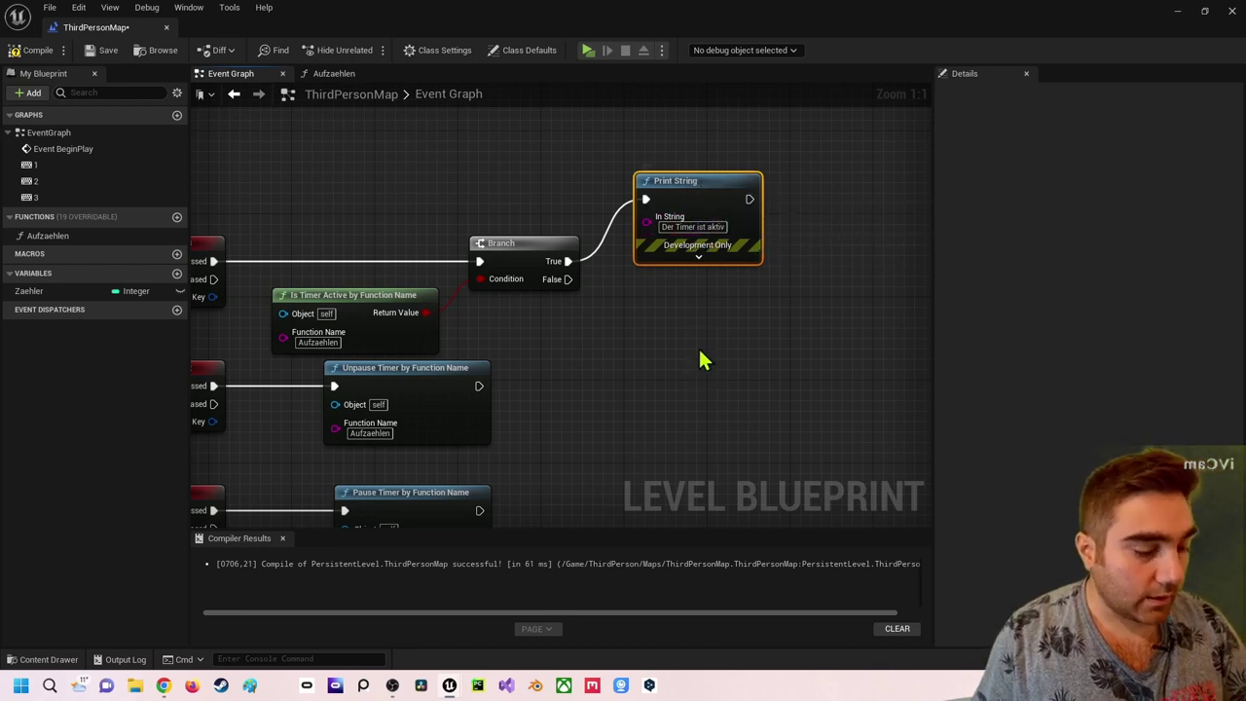
- Duplicate the print for the False output and change its text to 'Der Timer ist NICHT aktiv'
key(ctrl+c)
key(ctrl+v)
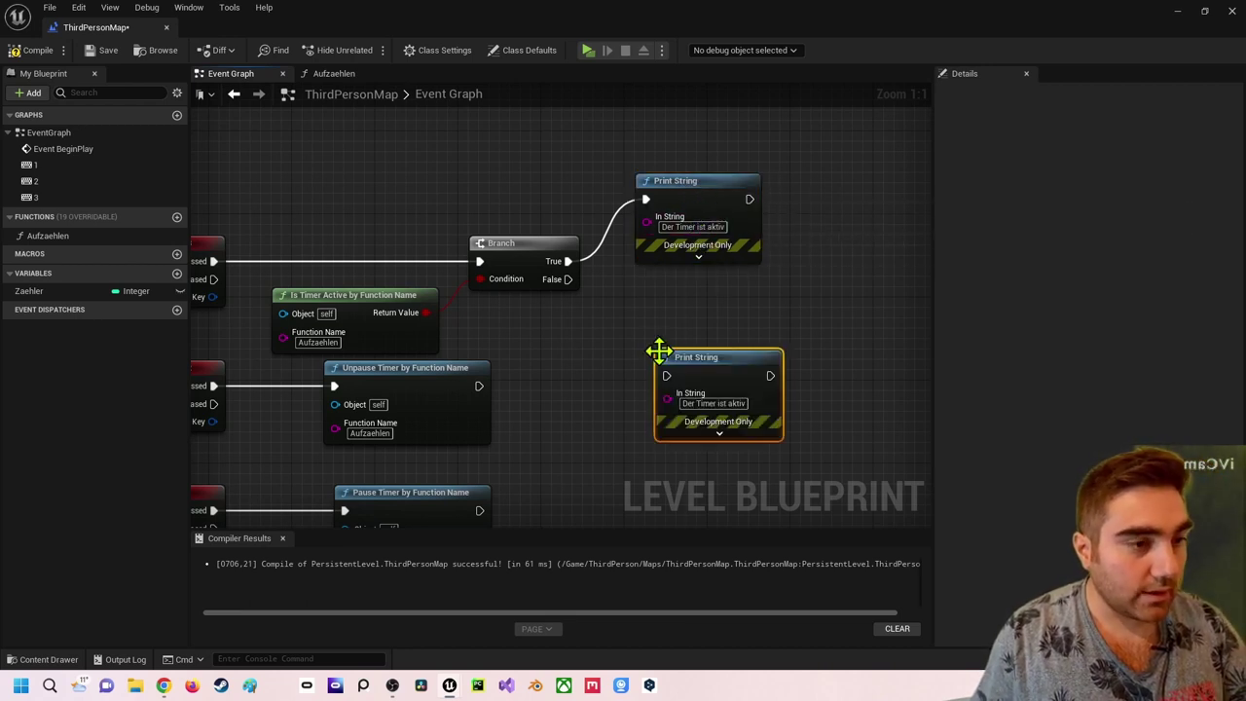
drag(661, 353, 678, 322)
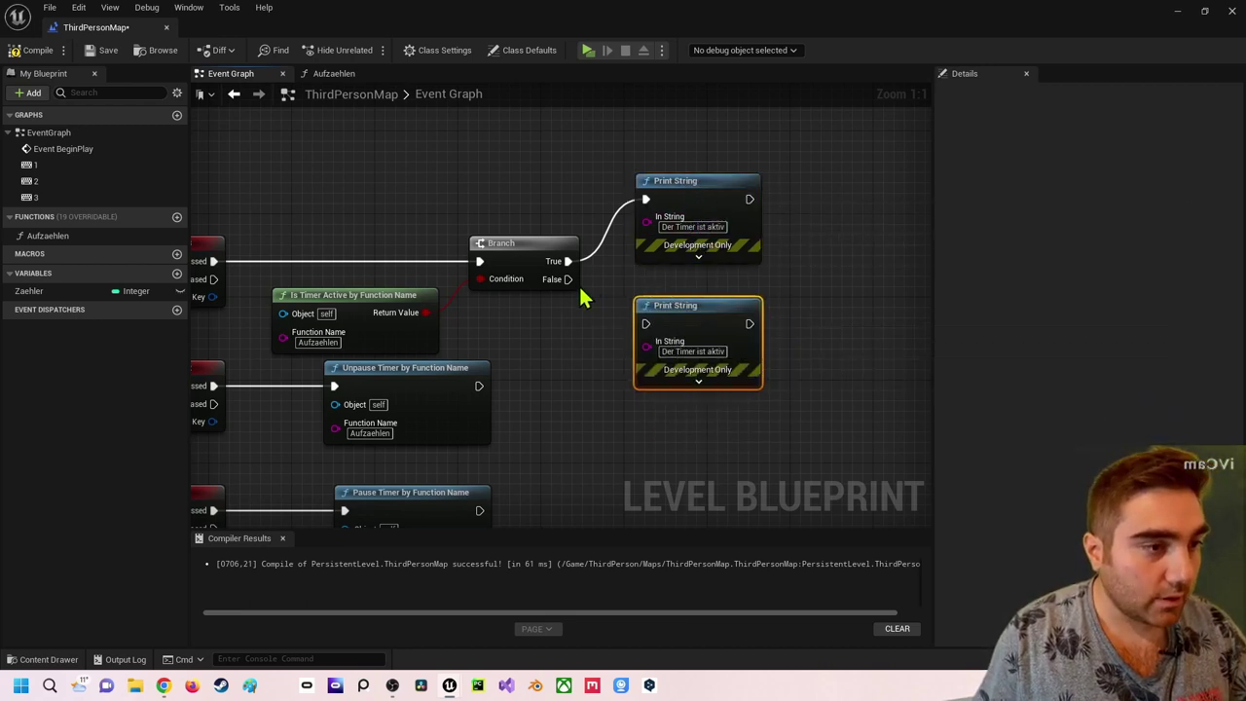
drag(568, 279, 645, 323)
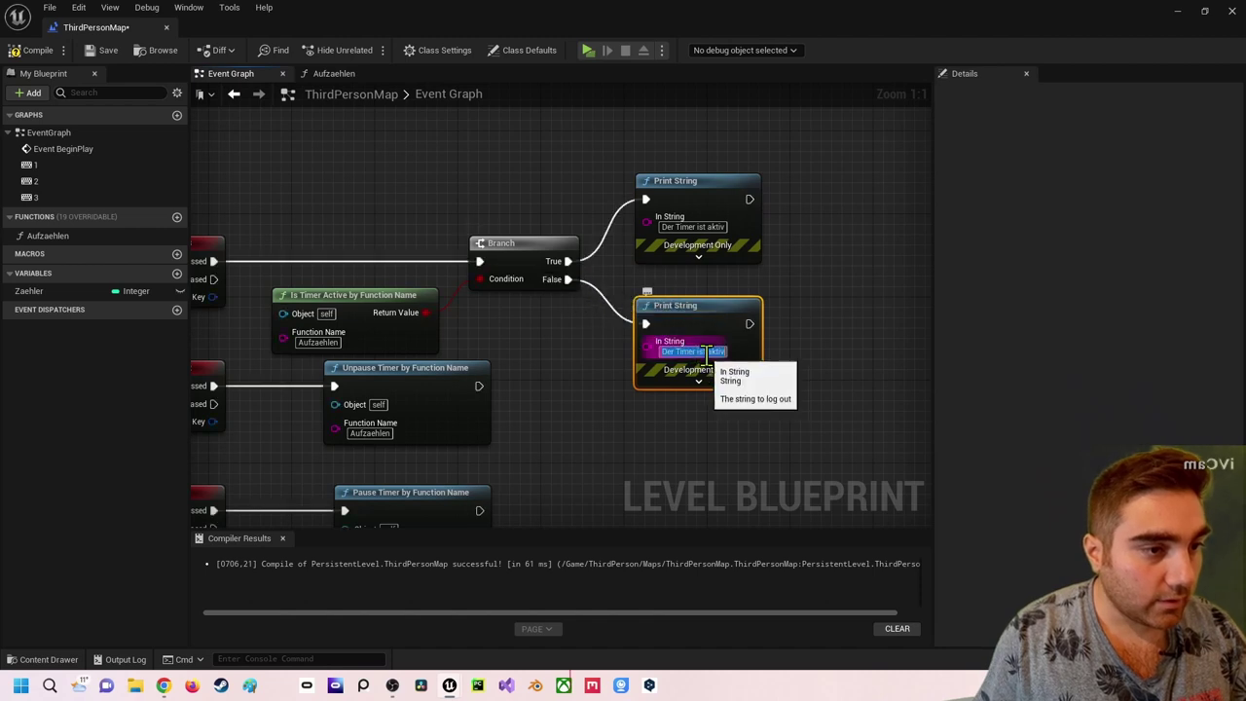
drag(708, 351, 733, 353)
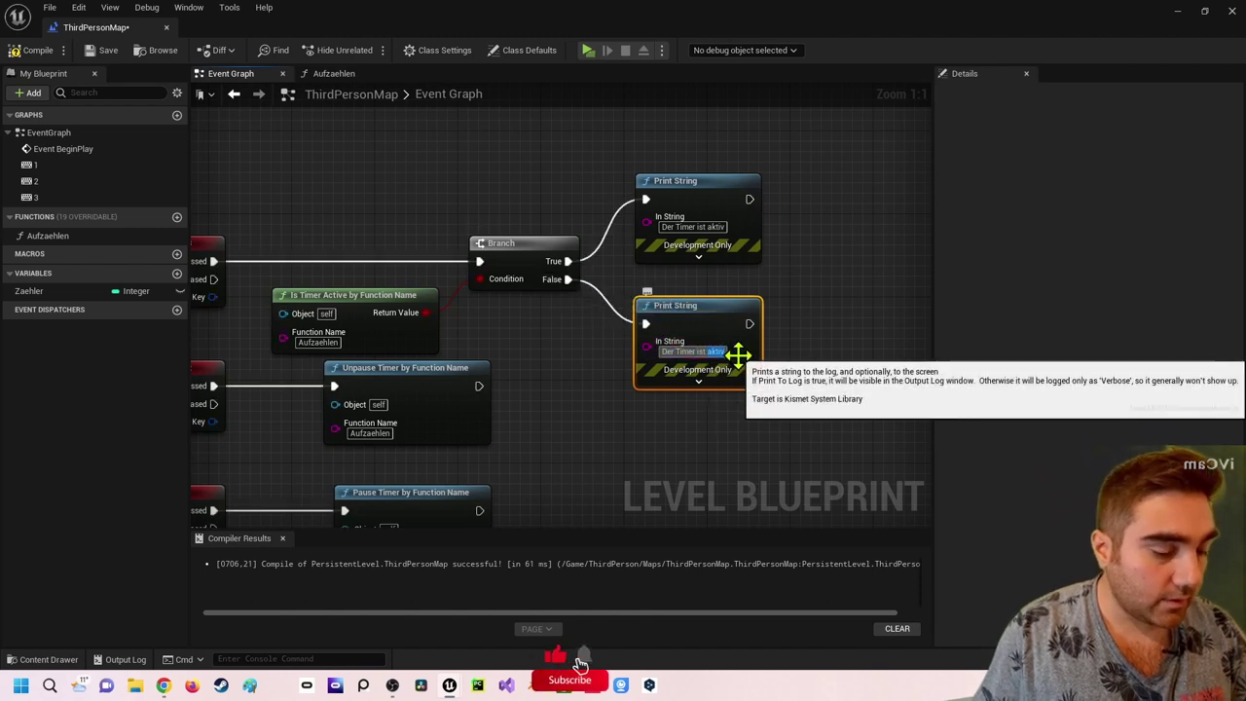
text(NICHT)
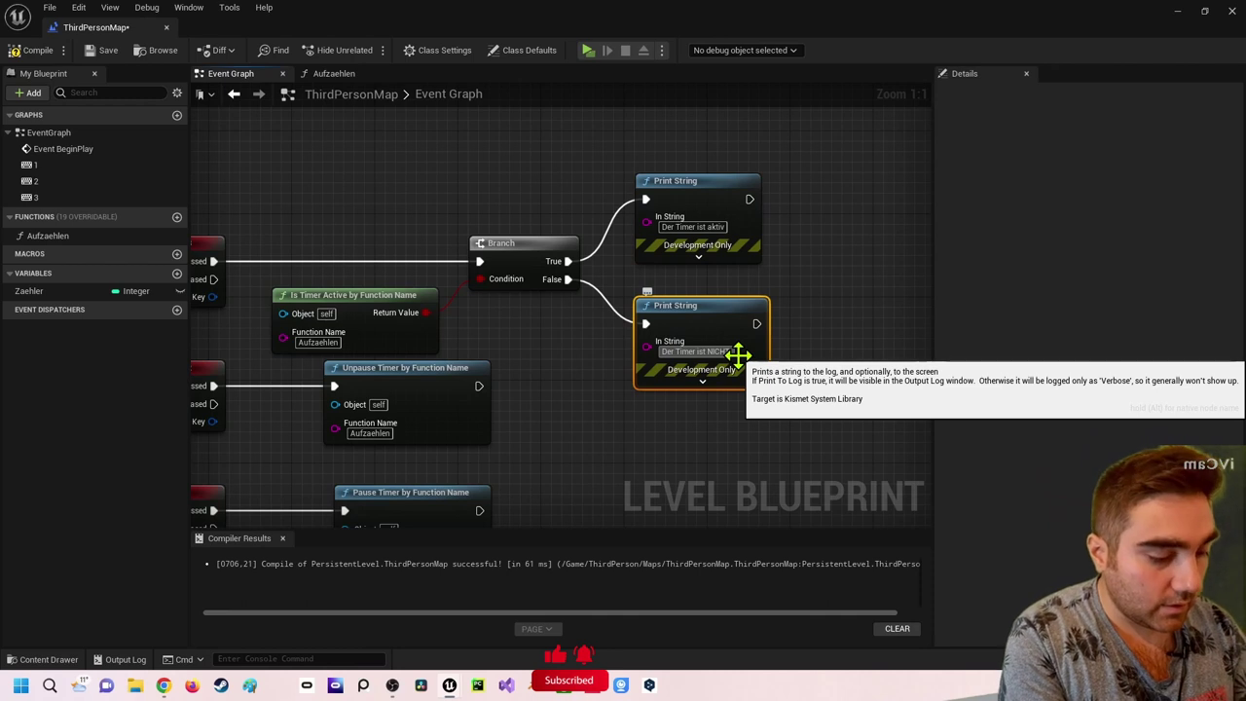
text( aktiv)
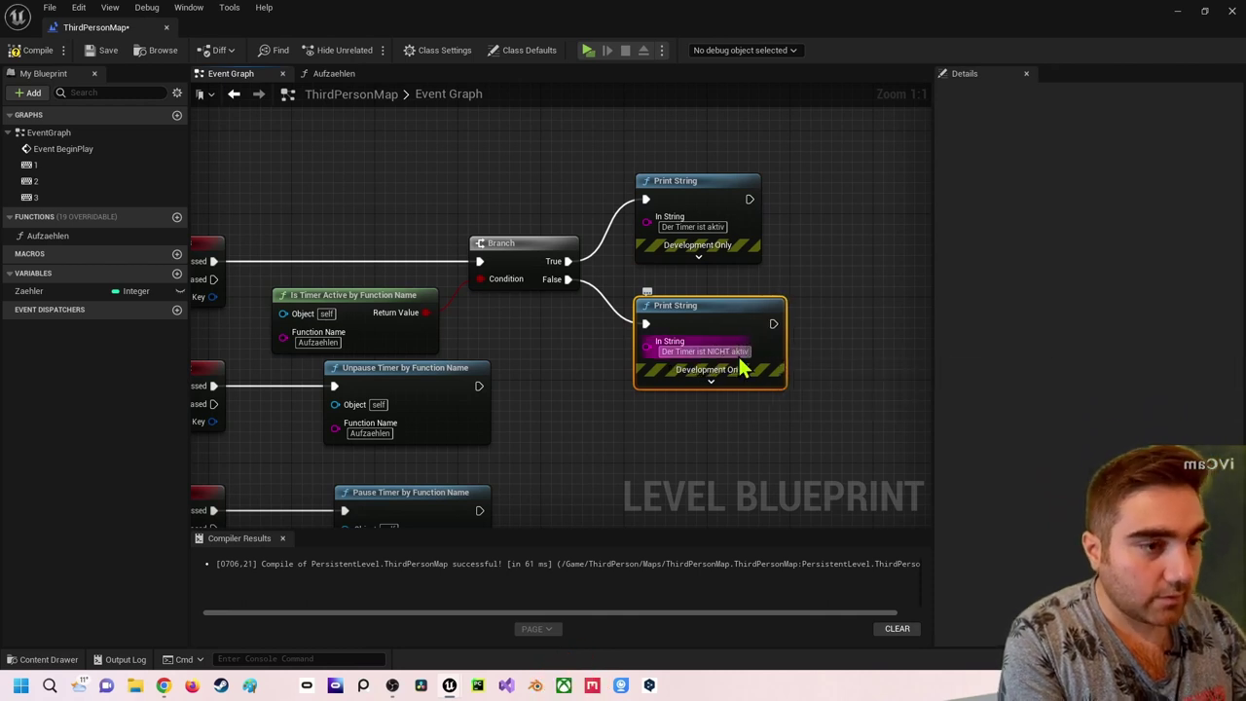
- Recompile the Level Blueprint and launch the level in a Play-in-Editor preview
right_drag(517, 264, 595, 252)
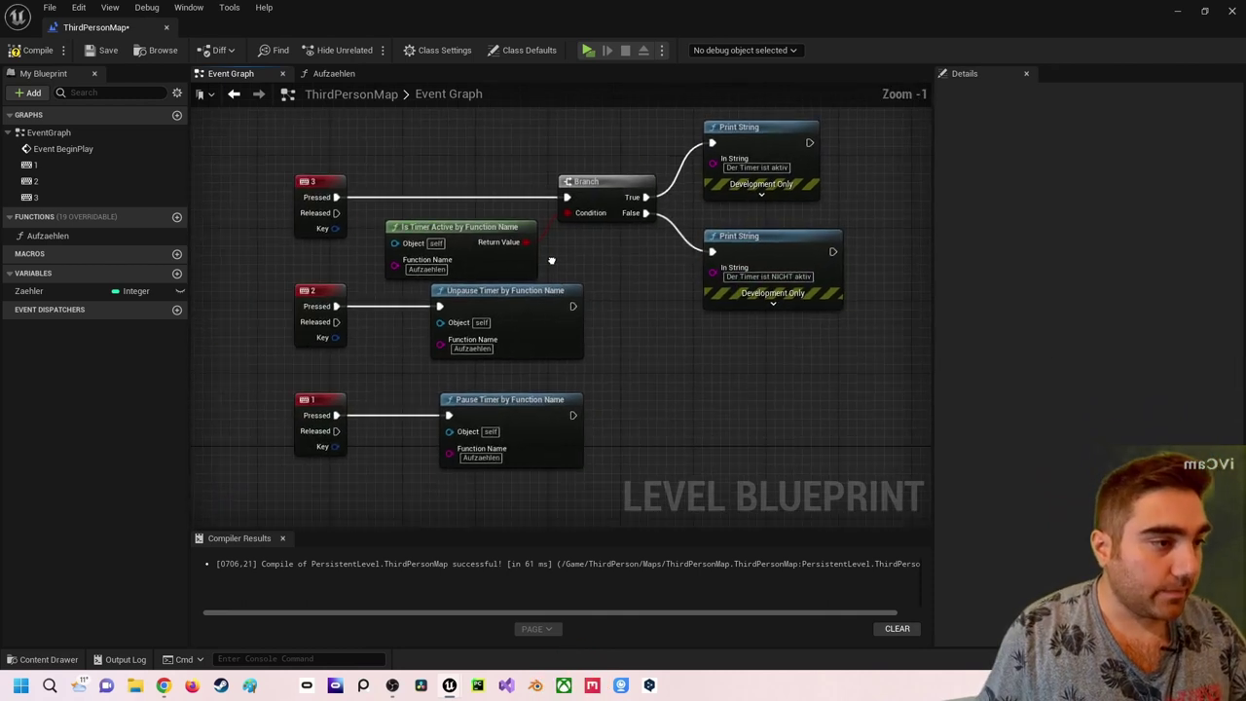
scroll(594, 252, down, 1)
scroll(595, 252, down, 1)
scroll(591, 256, down, 1)
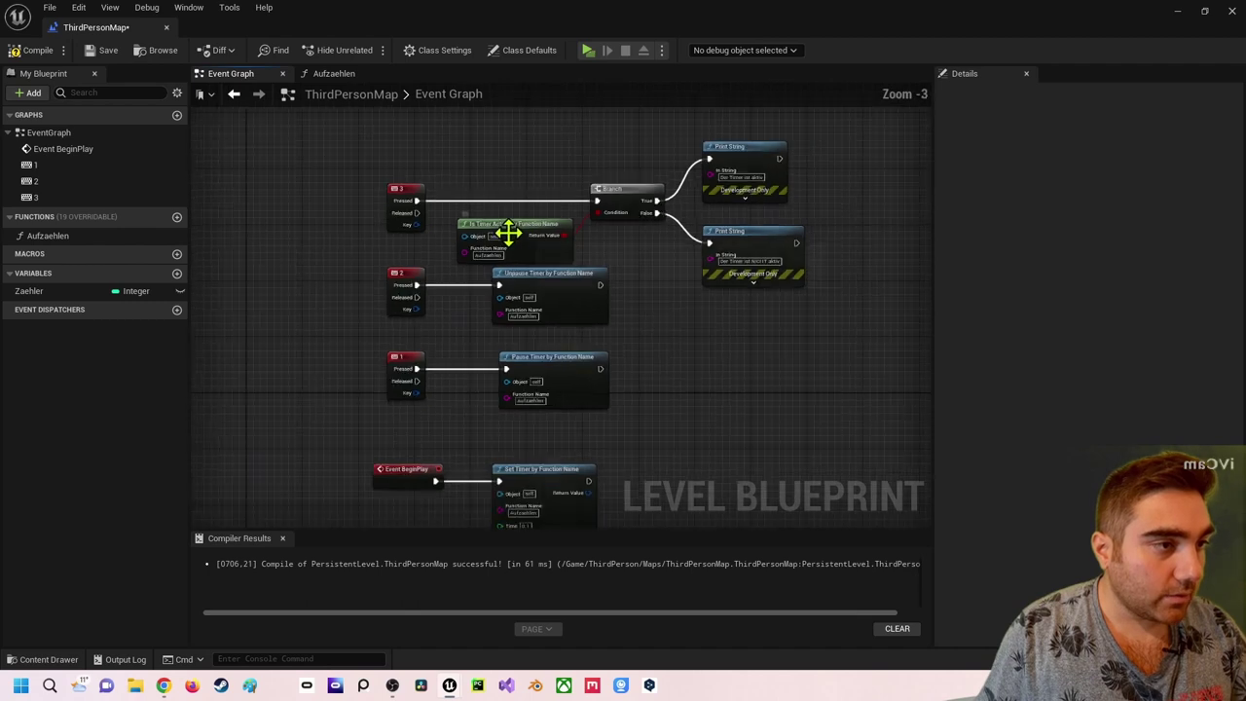
click(21, 55)
right_drag(331, 309, 298, 234)
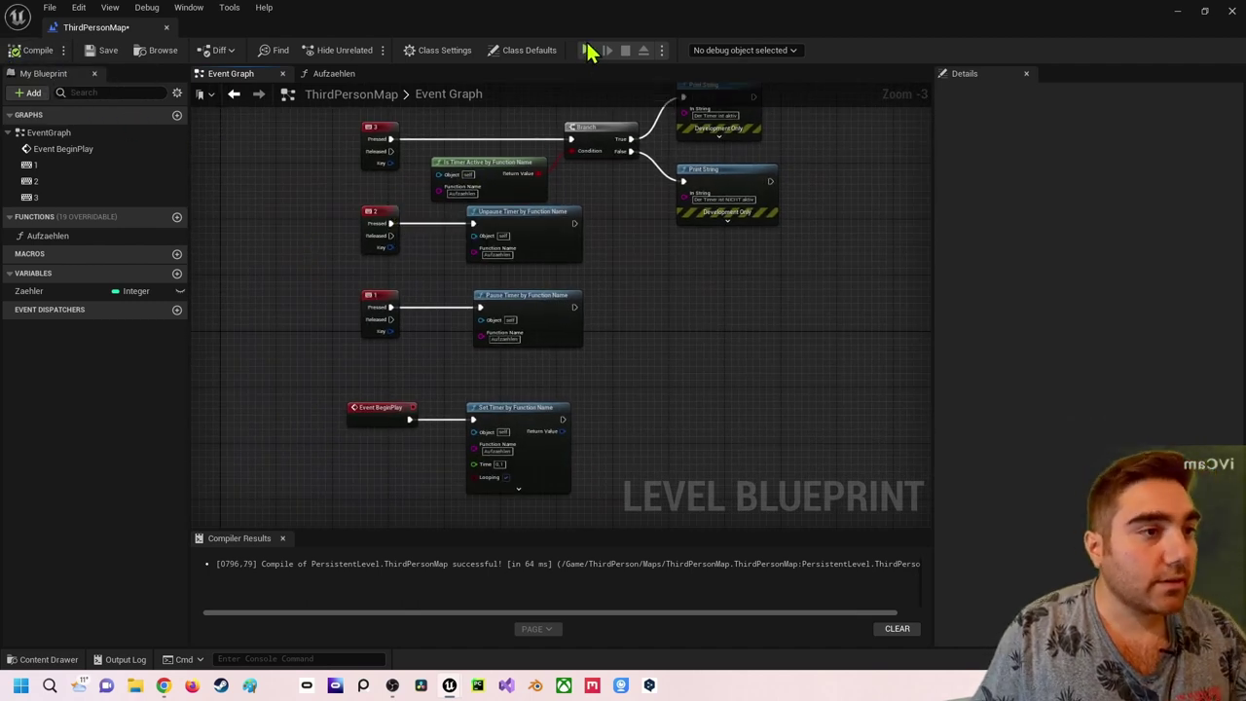
click(588, 51)
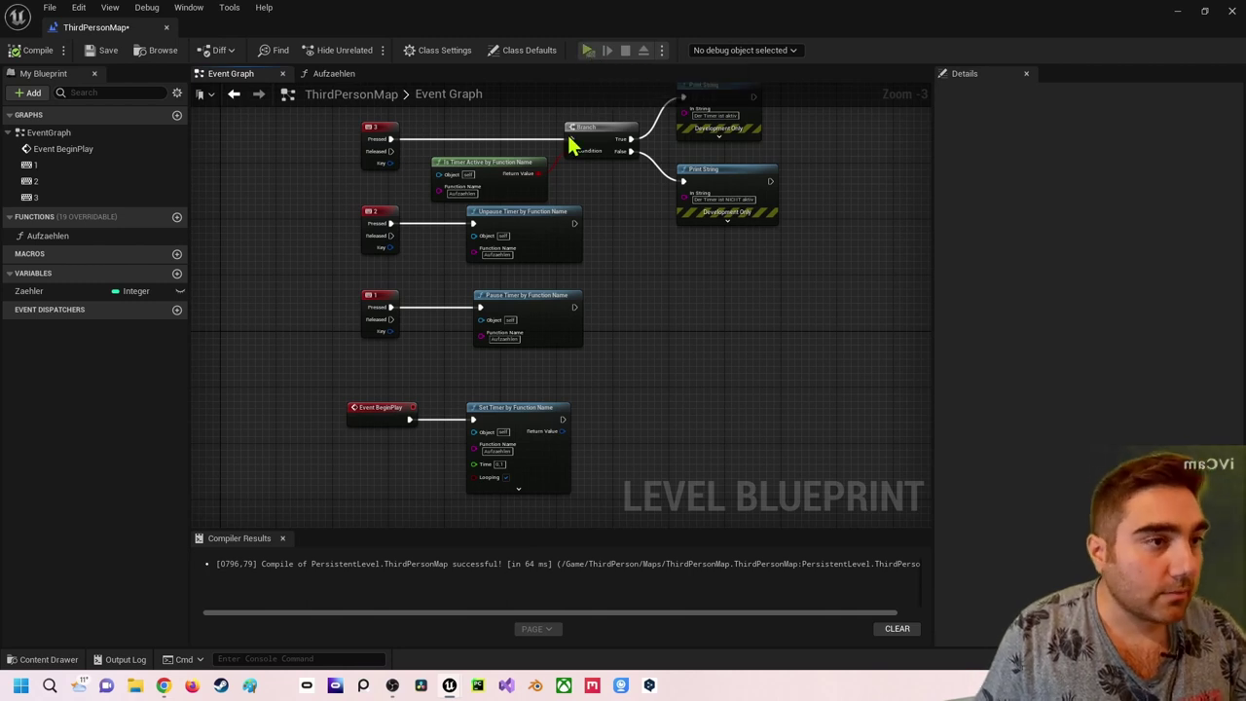
- Walk around the running level, press 3 to print the timer status, then stop playing with Escape
key(w)
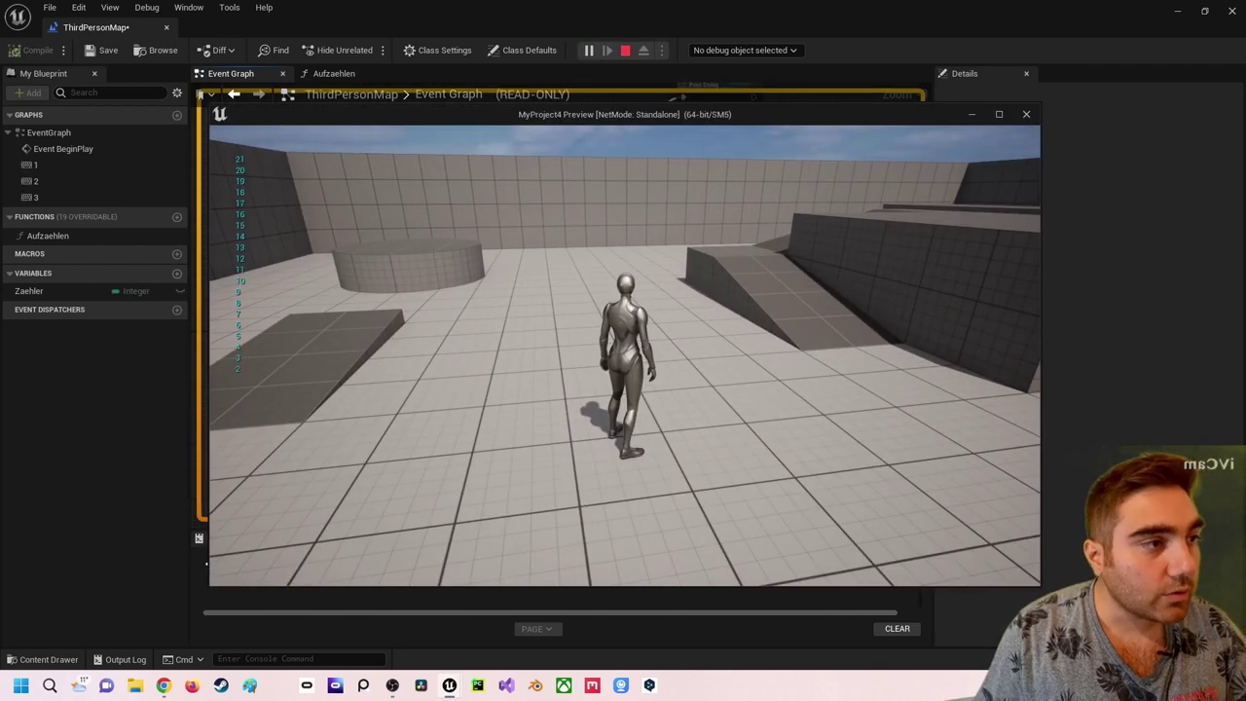
key(w)
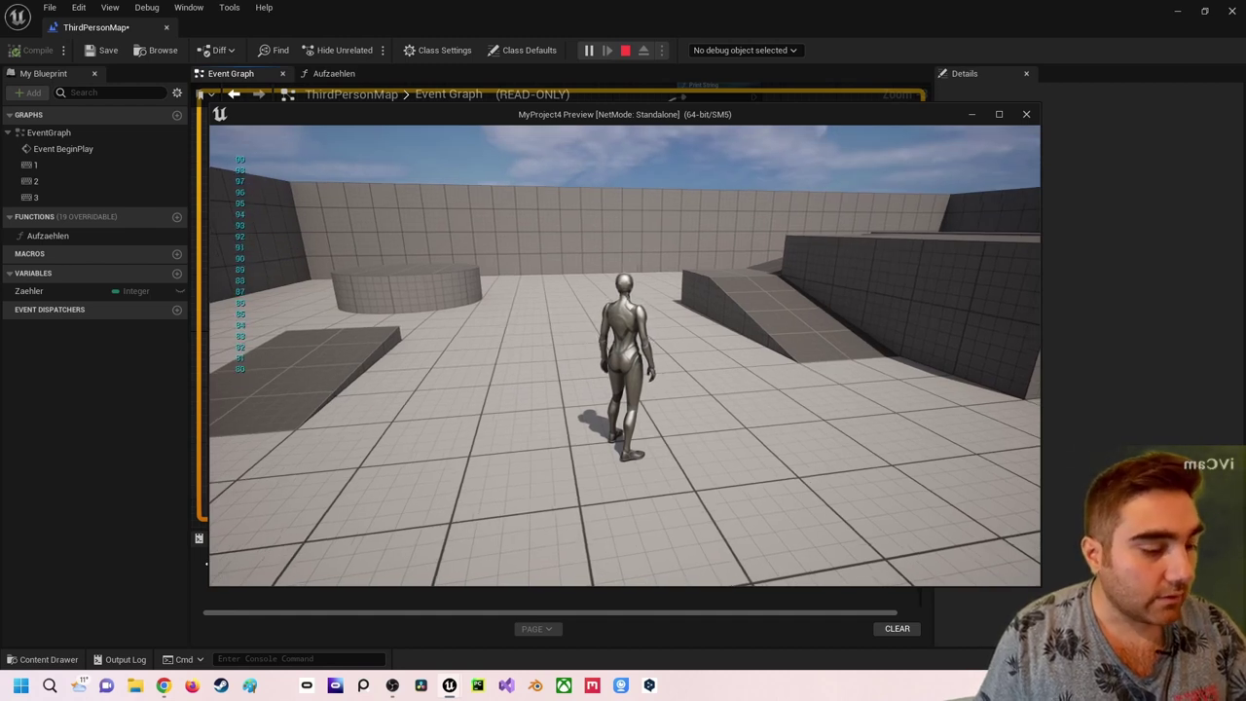
key(3)
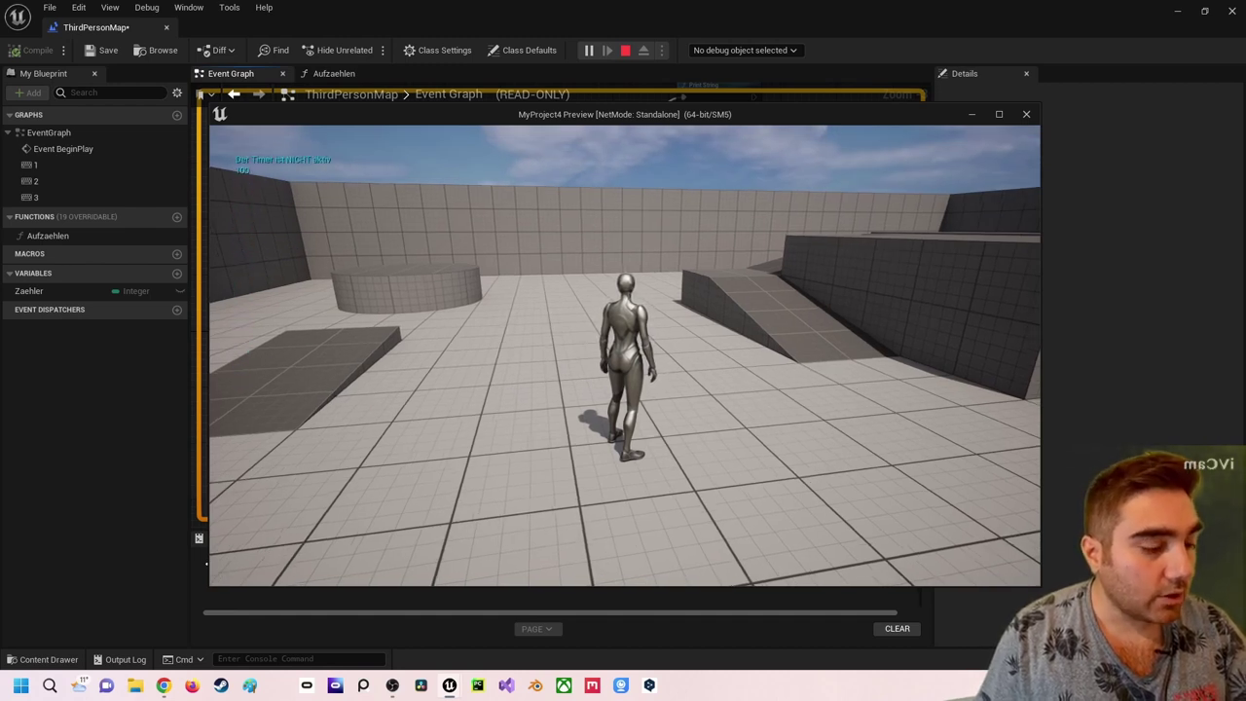
key(w)
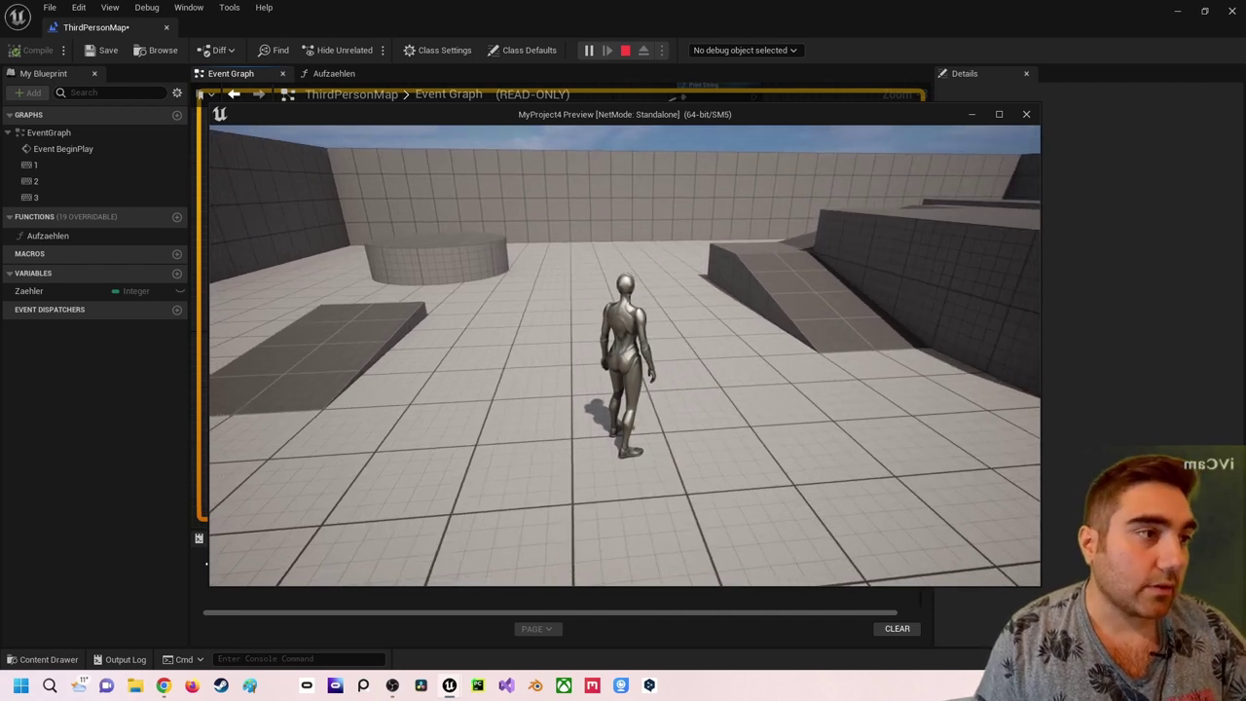
key(Escape)
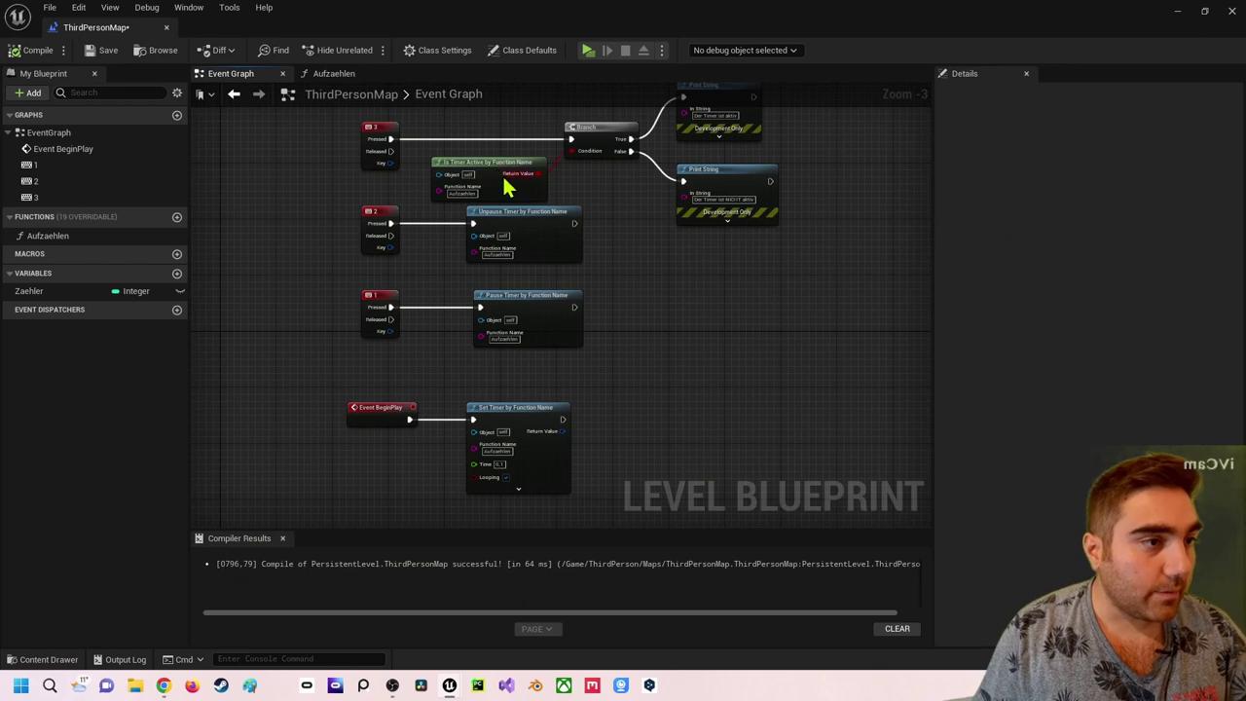
click(502, 170)
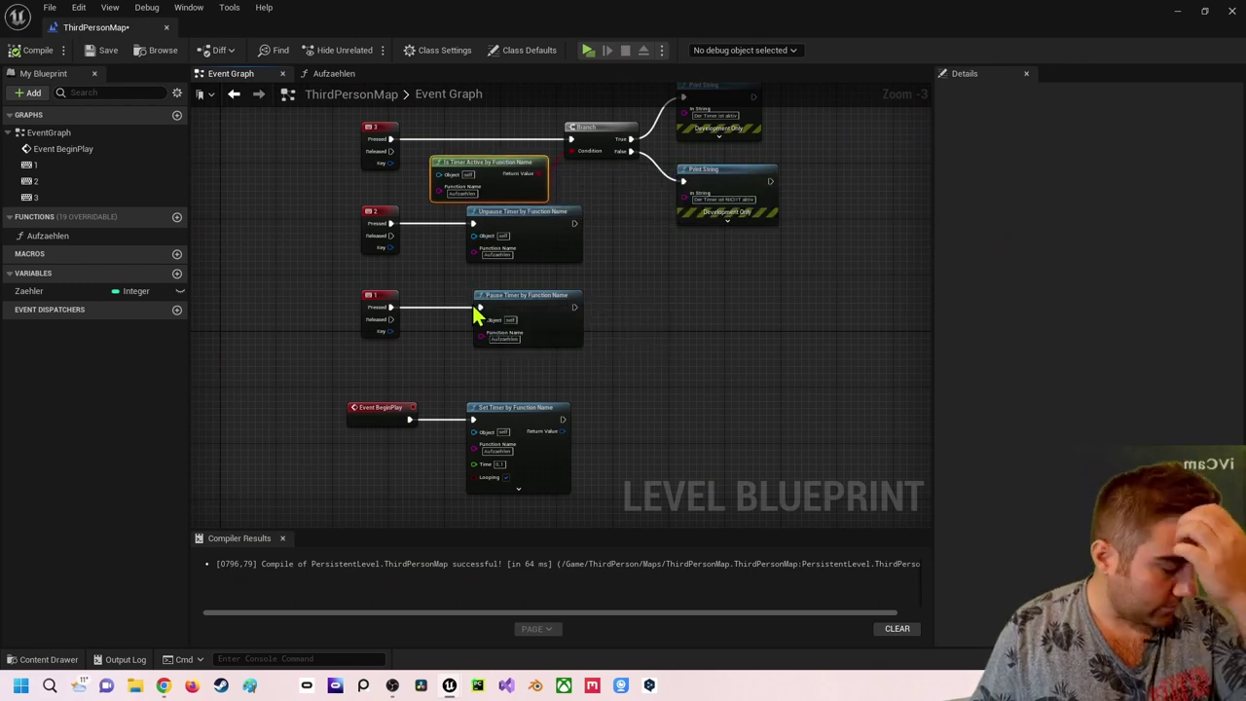
right_drag(661, 319, 686, 394)
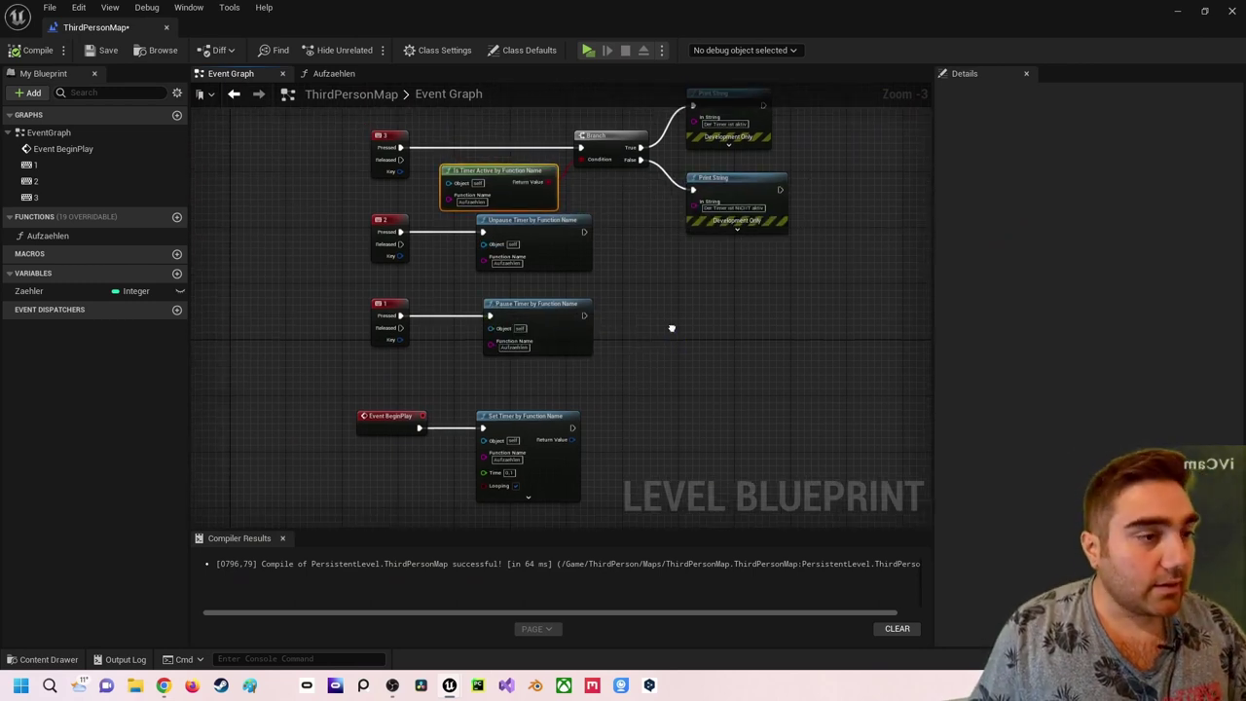
right_drag(648, 312, 659, 347)
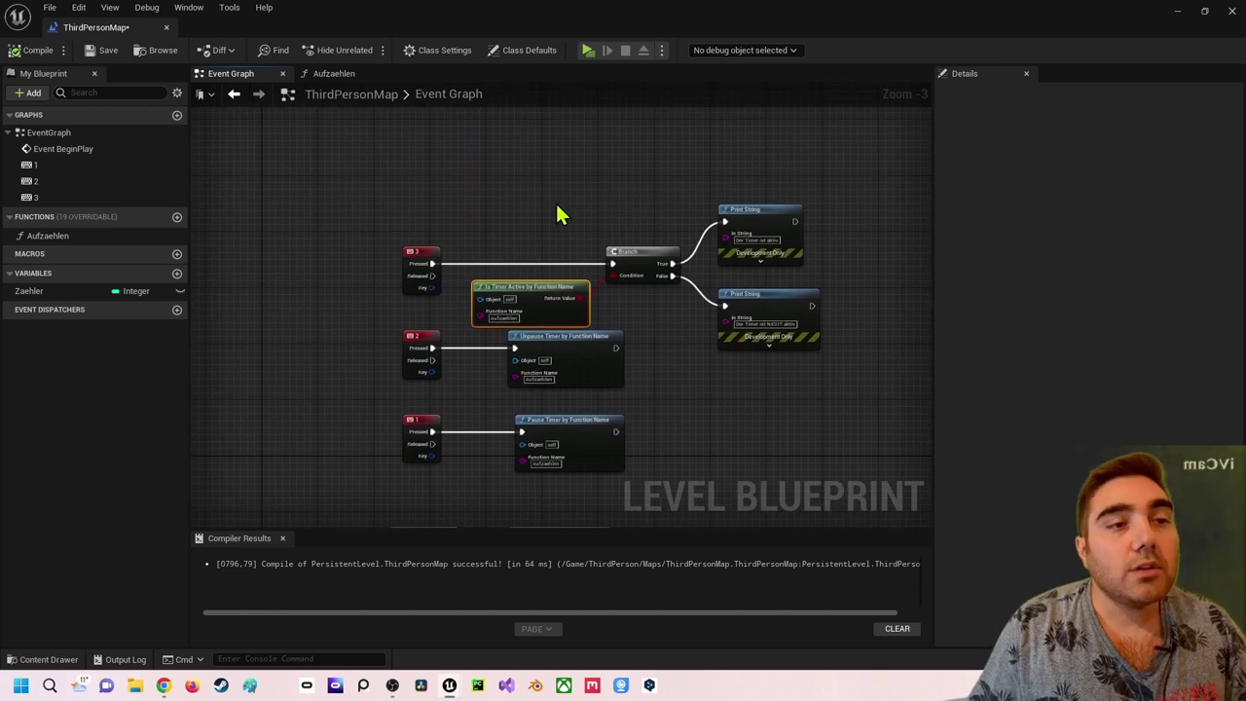
right_drag(559, 211, 533, 313)
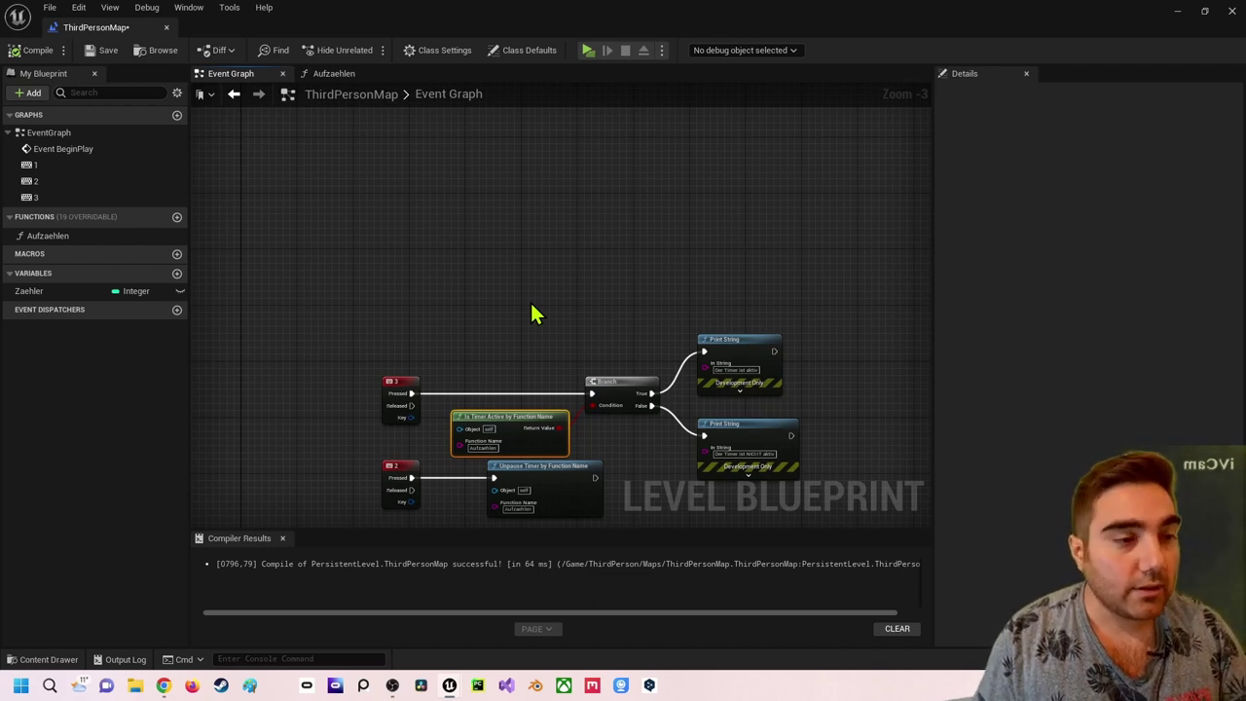
right_drag(464, 293, 476, 299)
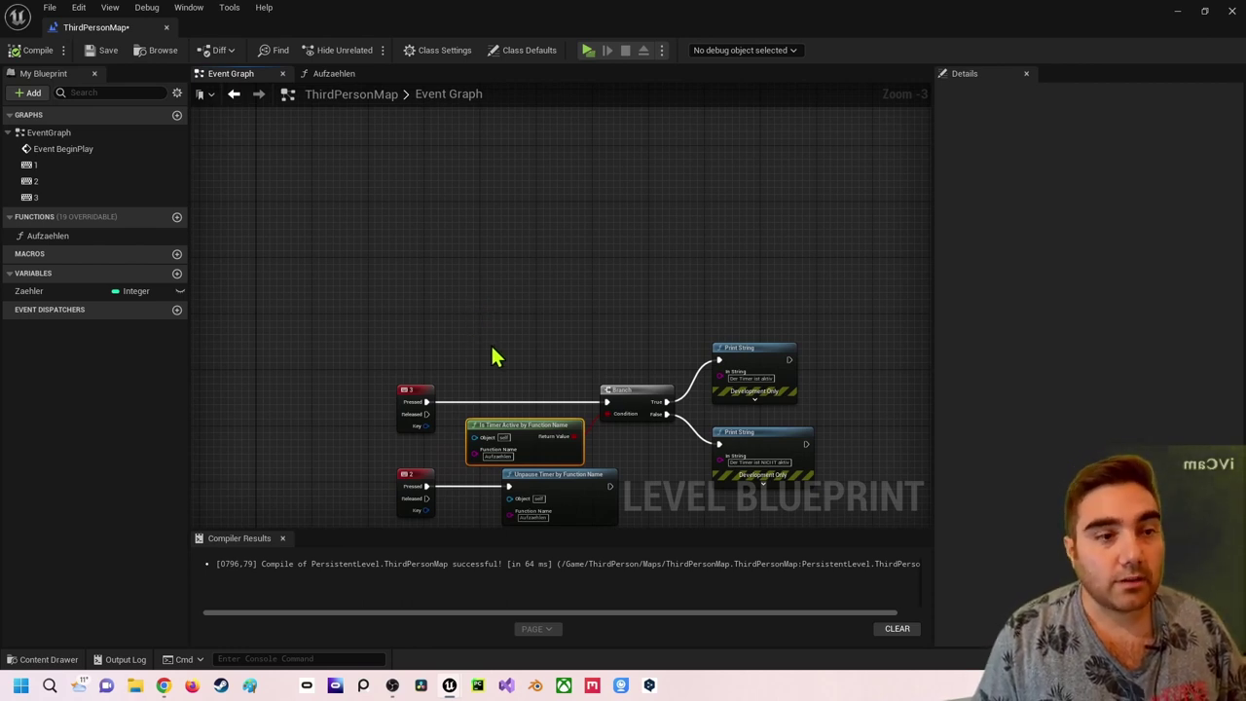
right_drag(492, 358, 497, 320)
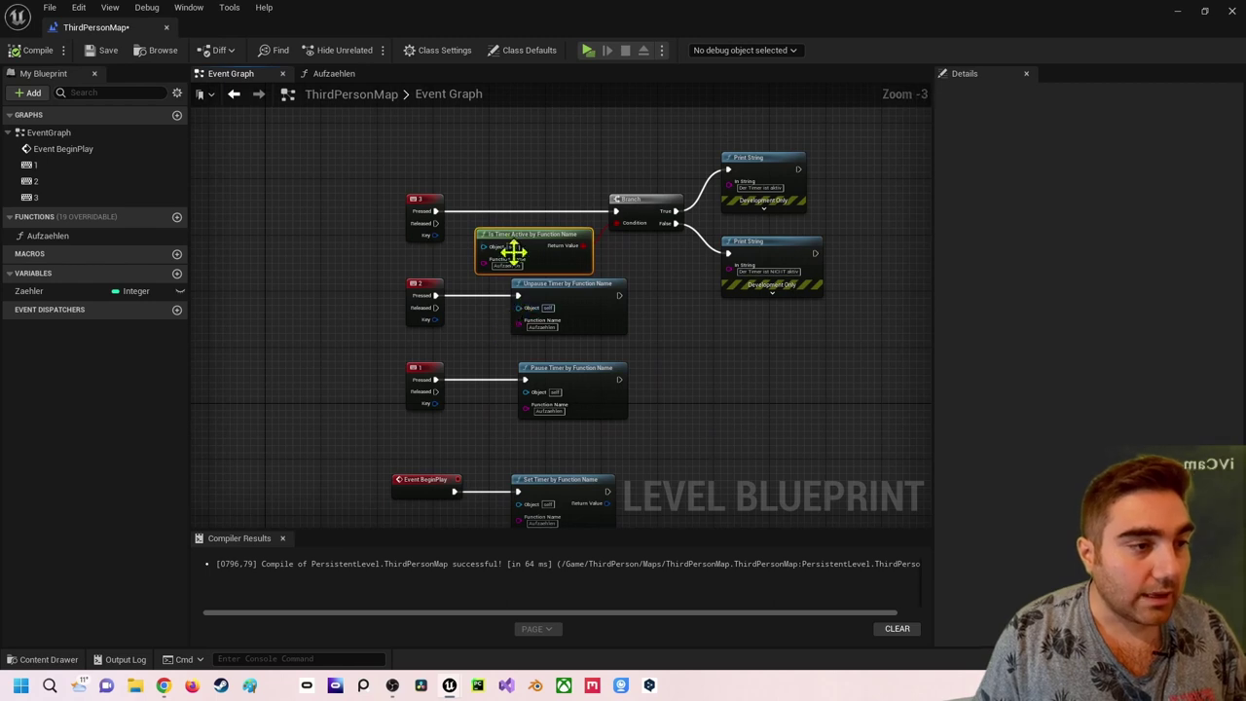
right_drag(513, 252, 503, 325)
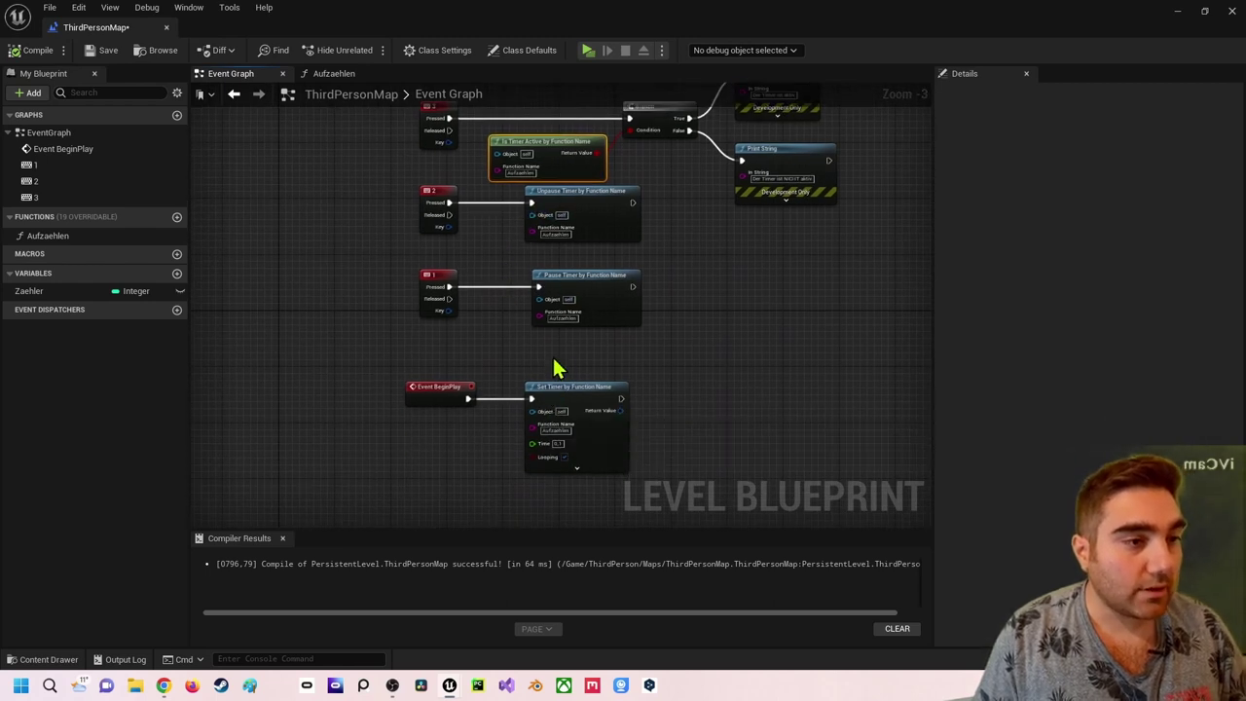
right_drag(562, 270, 542, 313)
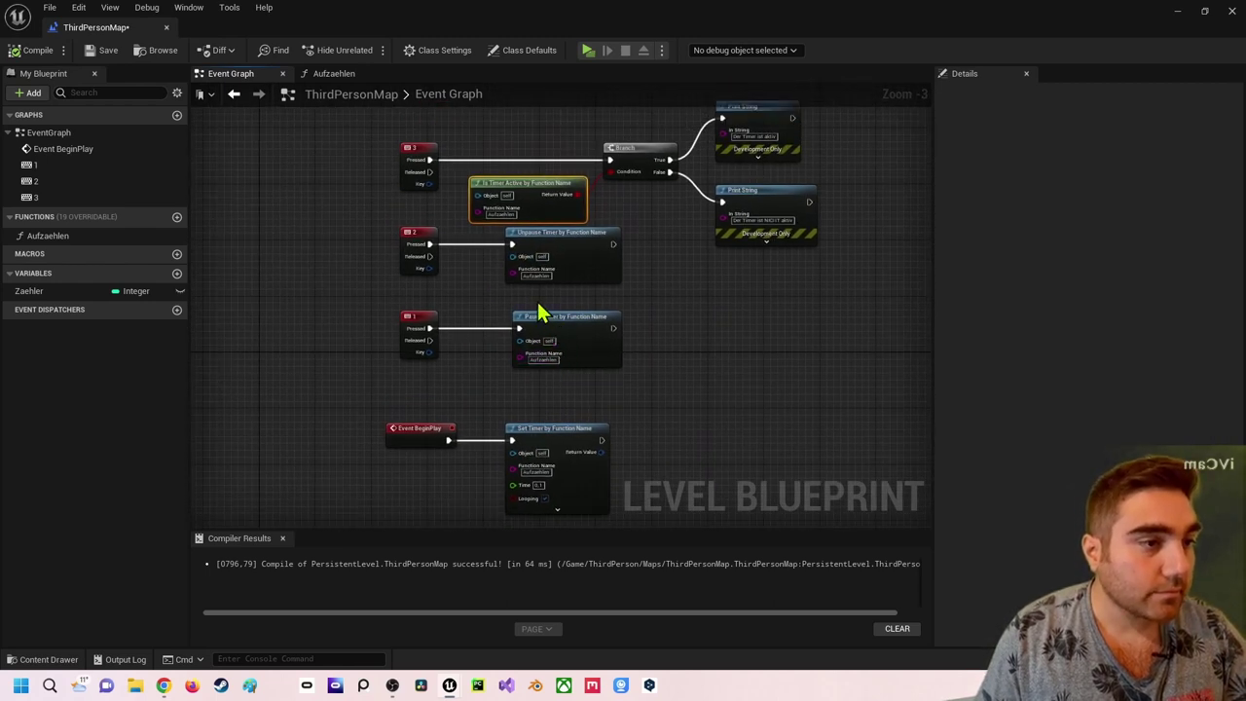
right_drag(584, 298, 581, 315)
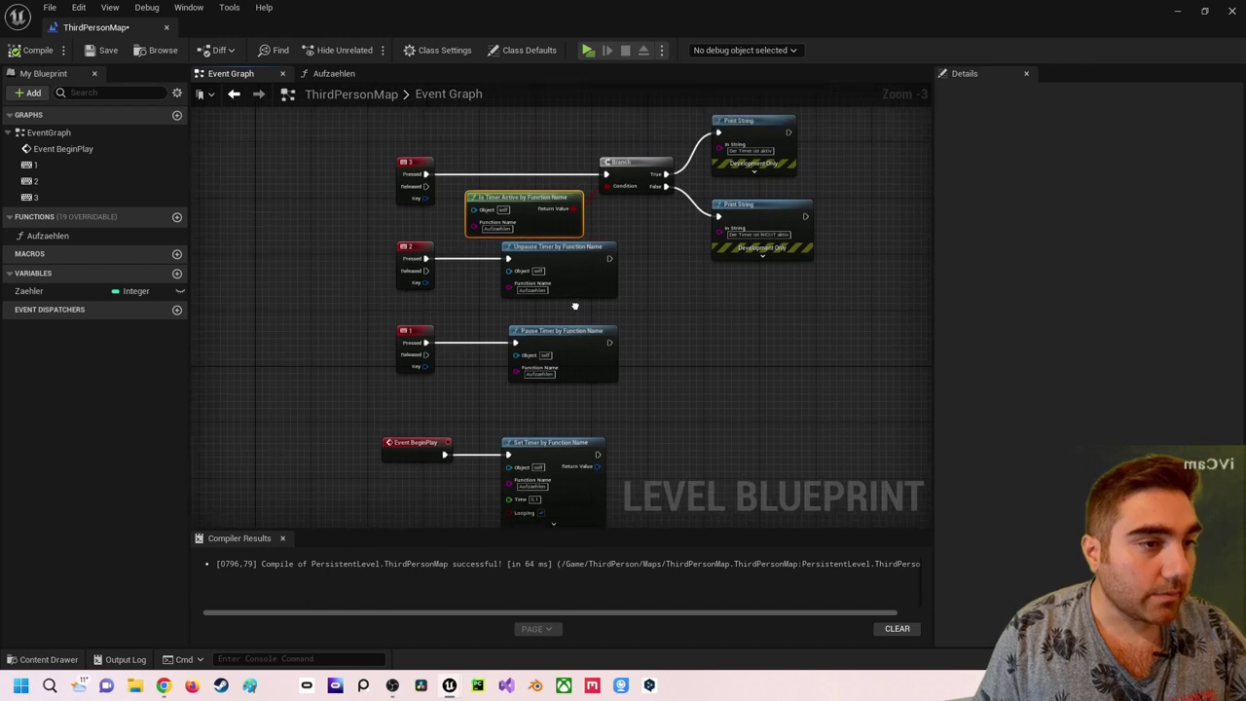
right_drag(482, 245, 525, 281)
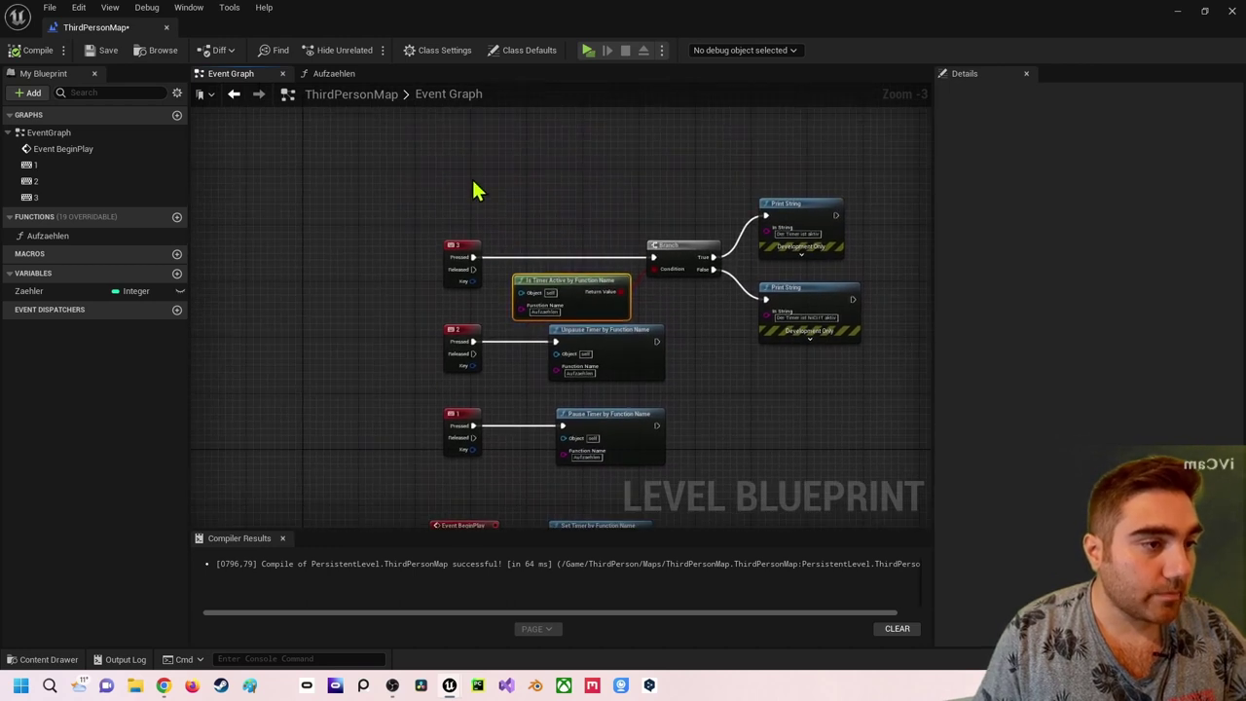
right_drag(481, 204, 520, 133)
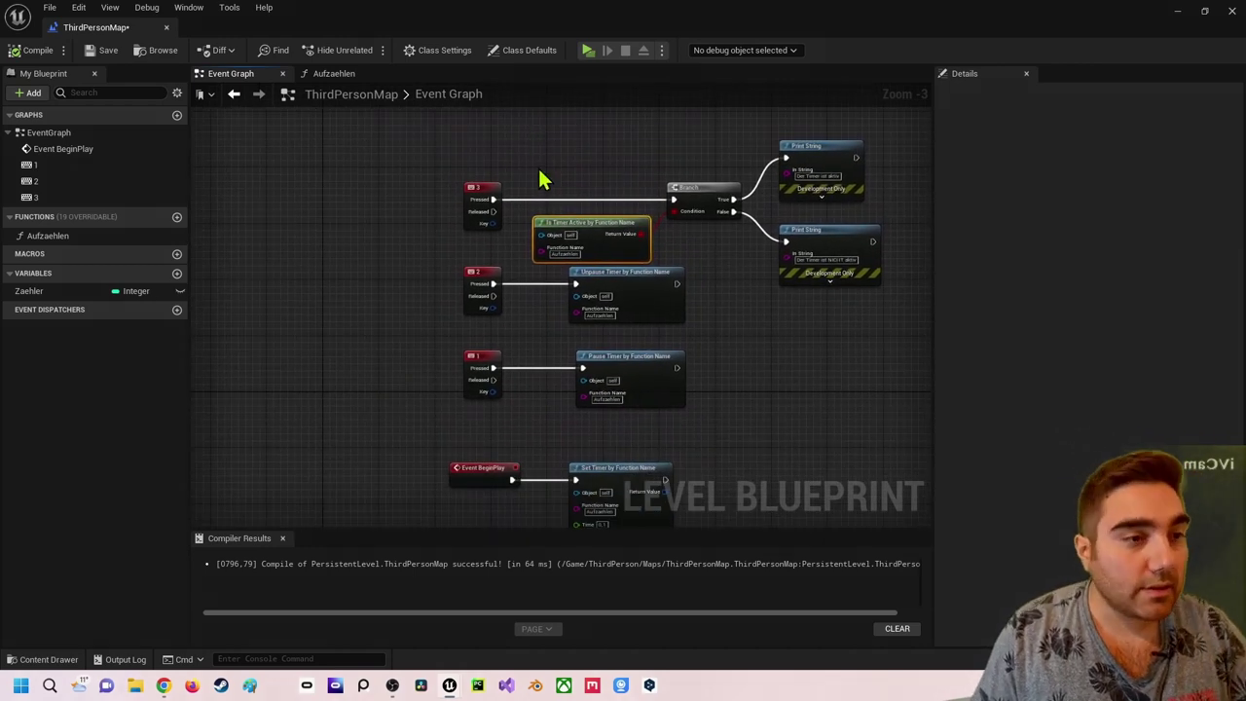
right_drag(536, 178, 546, 142)
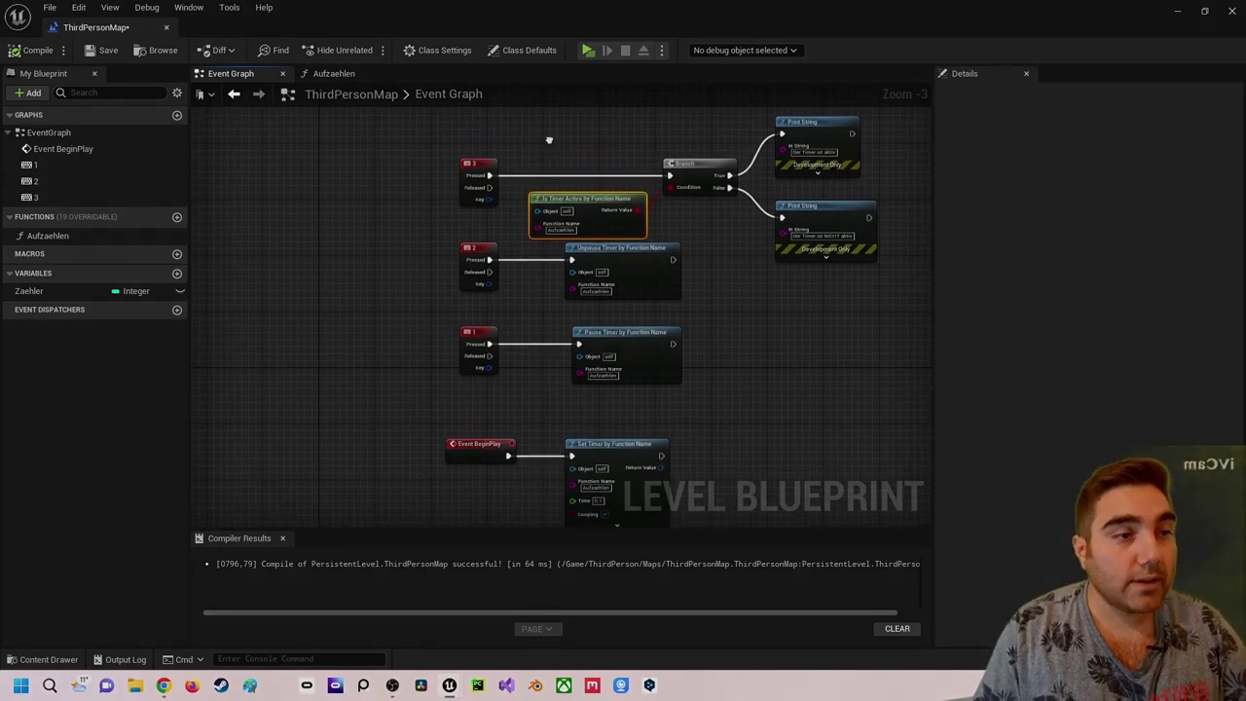
scroll(548, 156, down, 1)
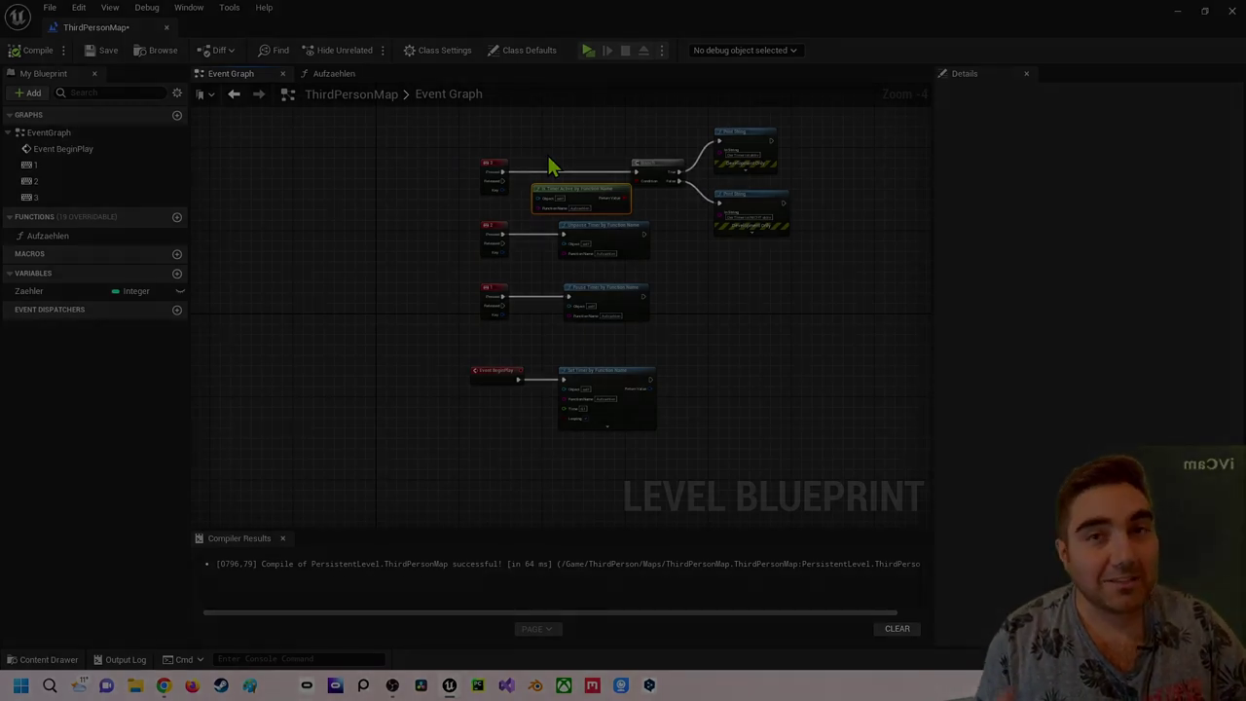
right_drag(547, 131, 530, 171)
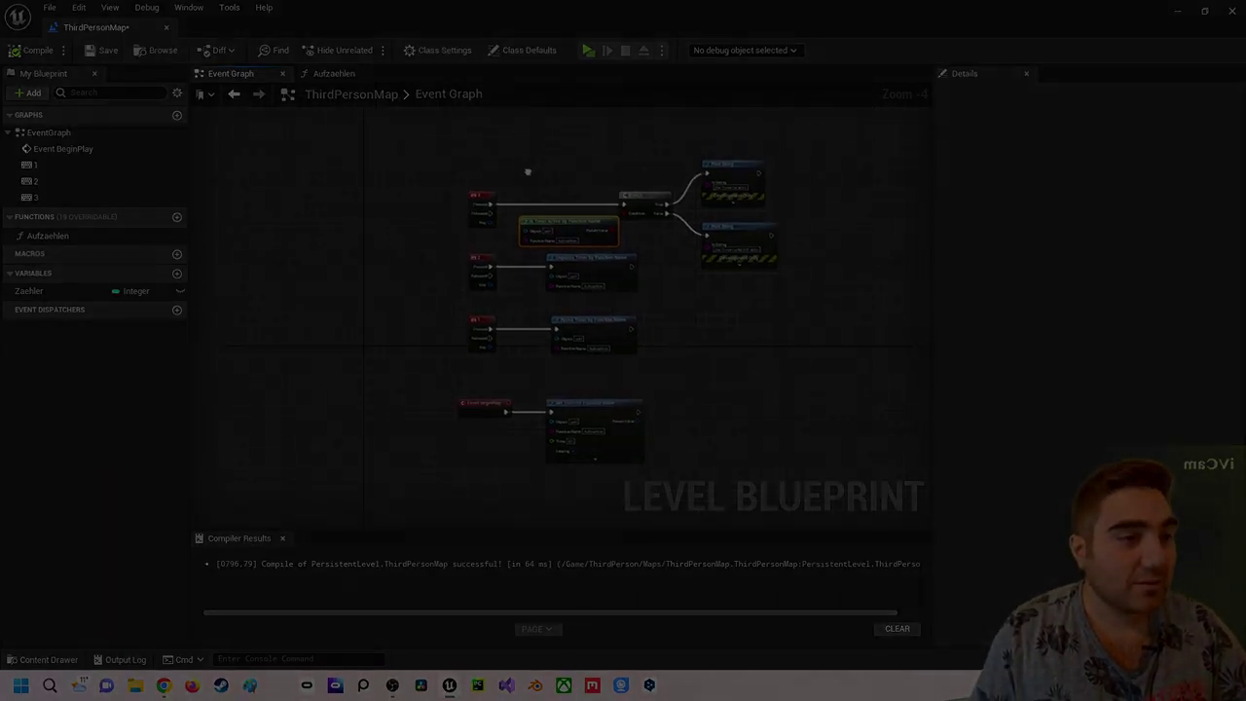